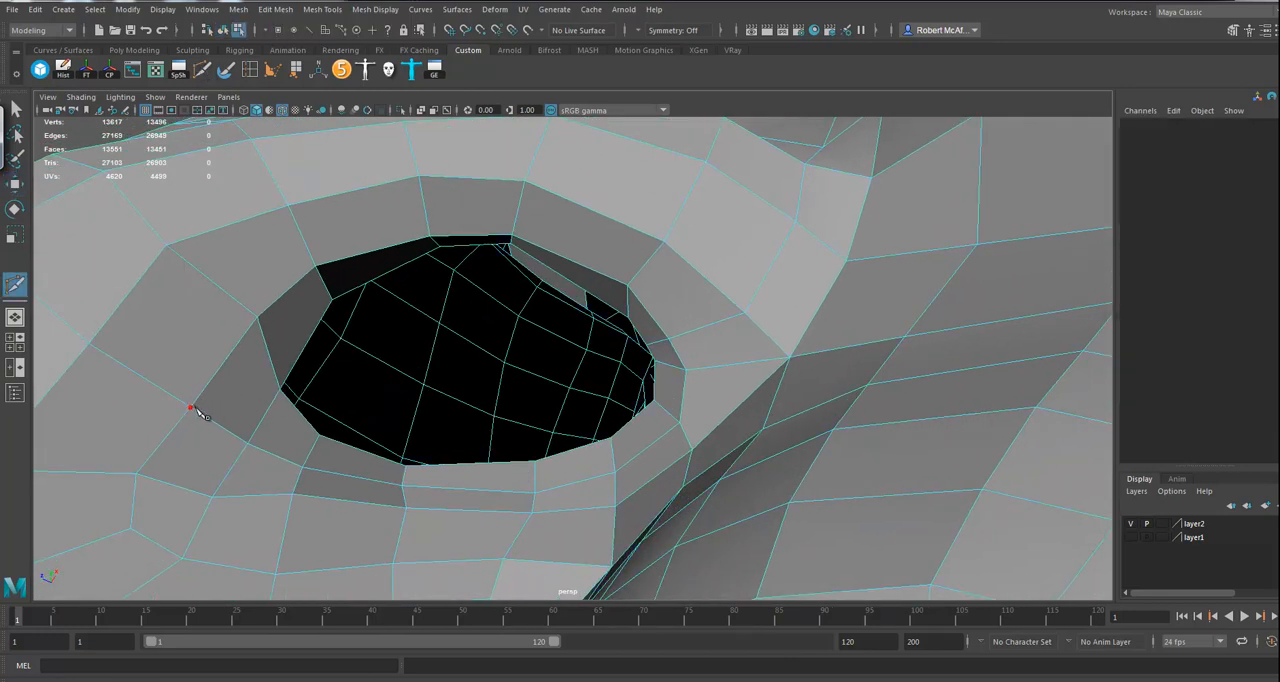
Step: Cut new edges with Multi-Cut across the faces beside the nostril opening's rim, including one from the outer vertex to the hole border
{"action": "left_click", "coordinate": [280, 389]}
{"action": "right_click", "coordinate": [204, 409]}
{"action": "left_click", "coordinate": [248, 443]}
{"action": "left_click", "coordinate": [303, 351]}
Step: Delete the two old edges running to the corner of the nostril opening, beside the newly cut ones
{"action": "left_click", "coordinate": [14, 184]}
{"action": "left_click", "coordinate": [266, 356]}
{"action": "key", "text": "Delete"}
{"action": "left_click", "coordinate": [281, 423]}
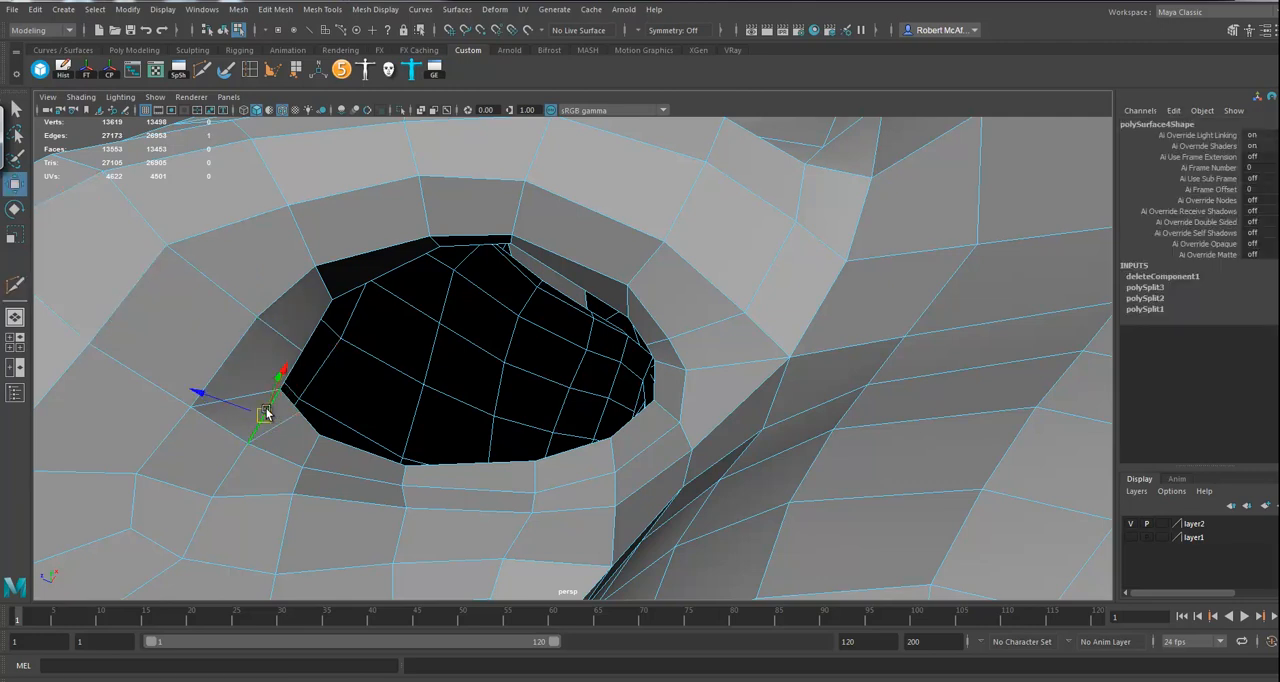
{"action": "key", "text": "Delete"}
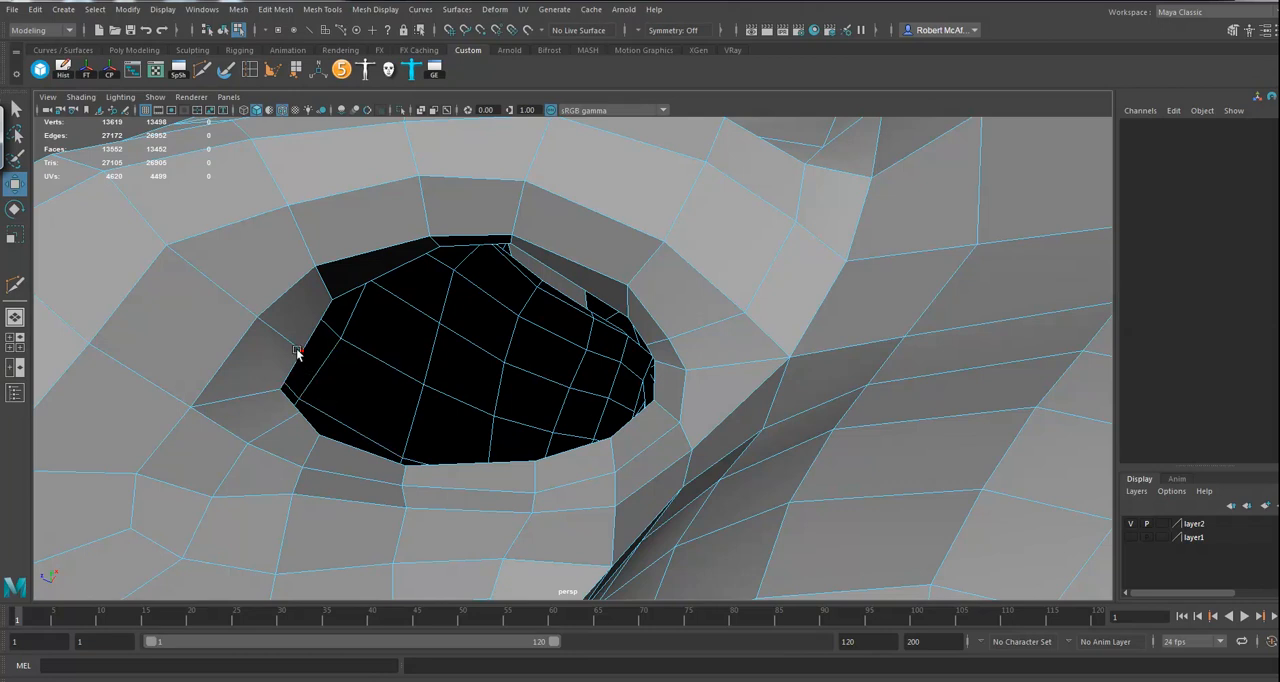
Step: Select a border edge of the nostril opening and close it with Fill Hole
{"action": "left_click", "coordinate": [303, 351]}
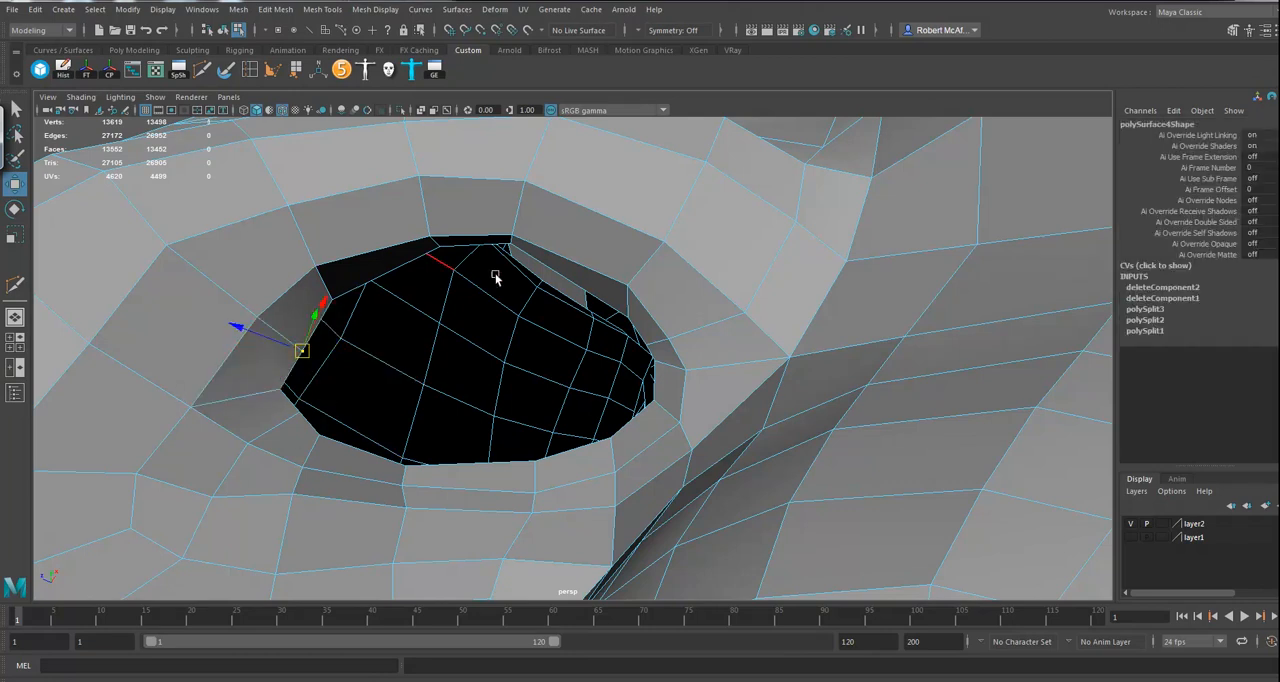
{"action": "left_click", "coordinate": [242, 12]}
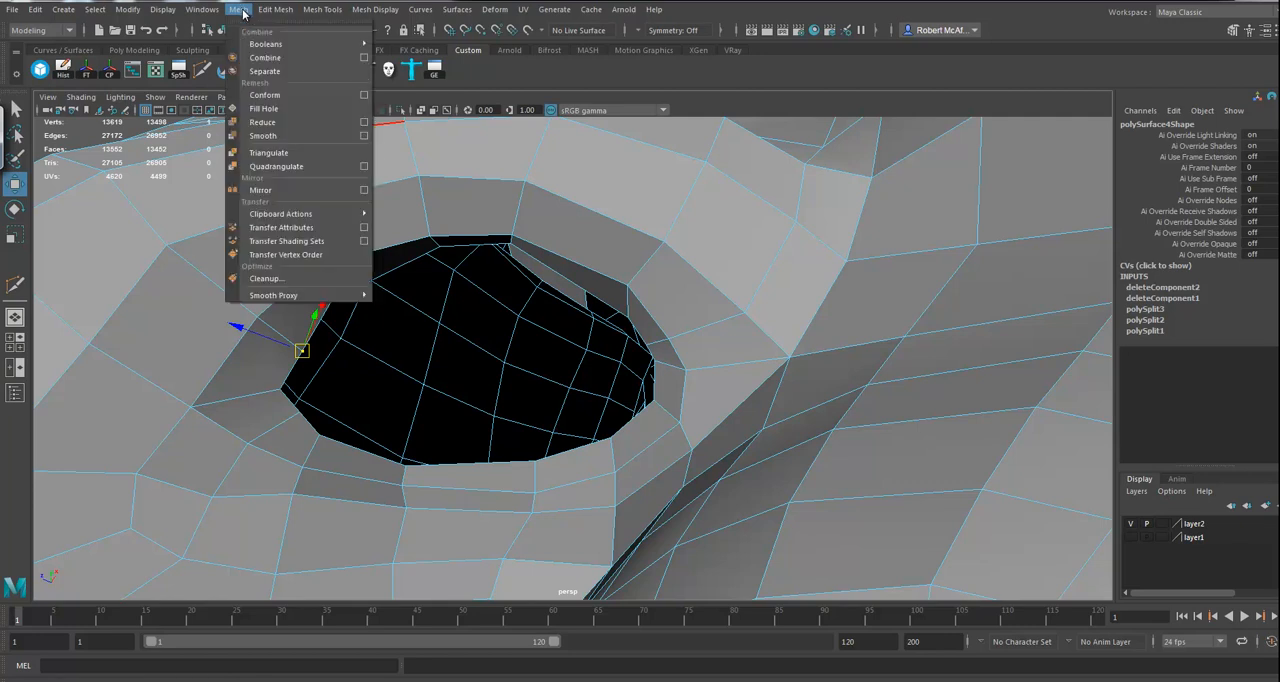
{"action": "left_click", "coordinate": [264, 108]}
{"action": "left_click_drag", "start_coordinate": [515, 390], "coordinate": [563, 373], "text": "alt"}
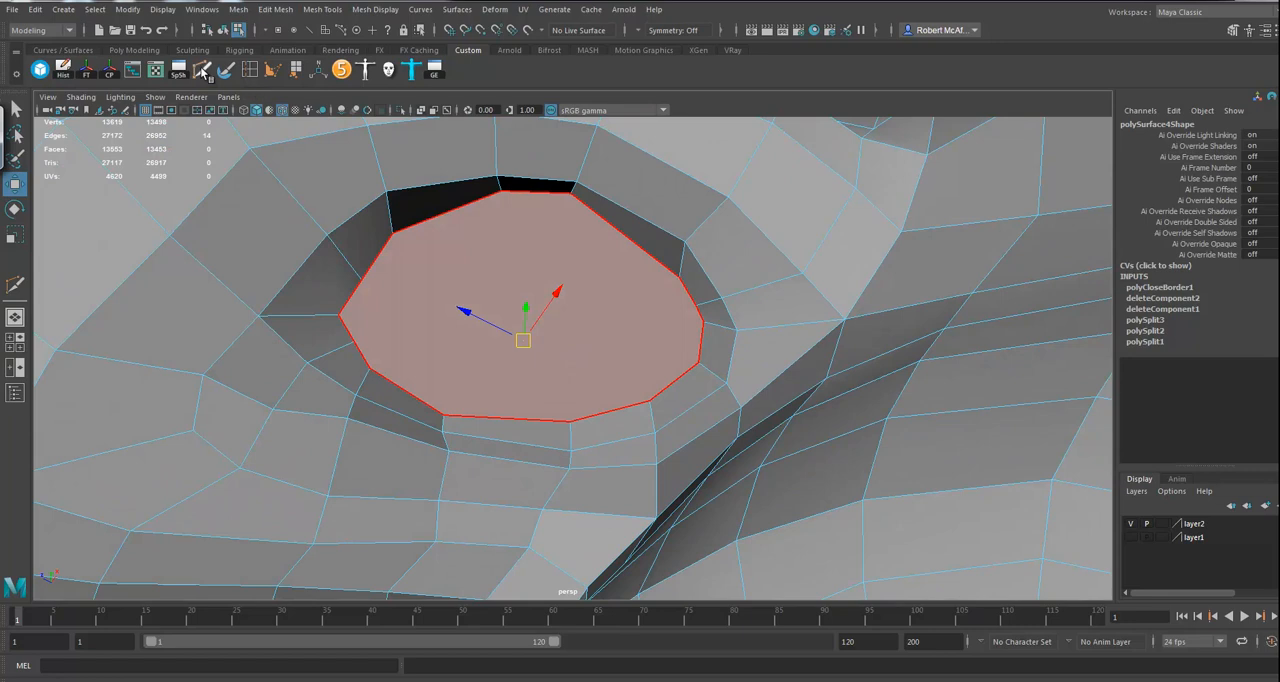
Step: Divide the nostril's filled face with three roughly parallel cuts joining the lower rim vertices to the upper ones
{"action": "left_click", "coordinate": [202, 70]}
{"action": "left_click", "coordinate": [574, 193]}
{"action": "key", "text": "Return"}
{"action": "left_click", "coordinate": [370, 370]}
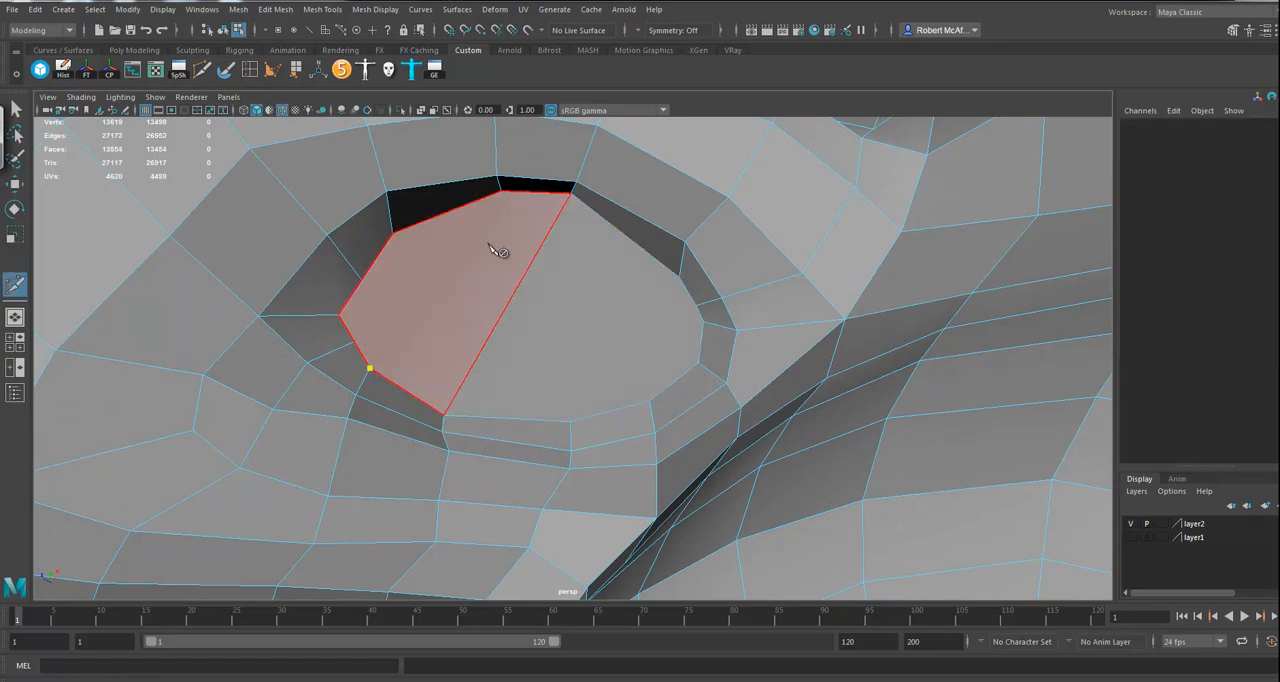
{"action": "left_click", "coordinate": [500, 190]}
{"action": "key", "text": "Return"}
{"action": "left_click", "coordinate": [570, 421]}
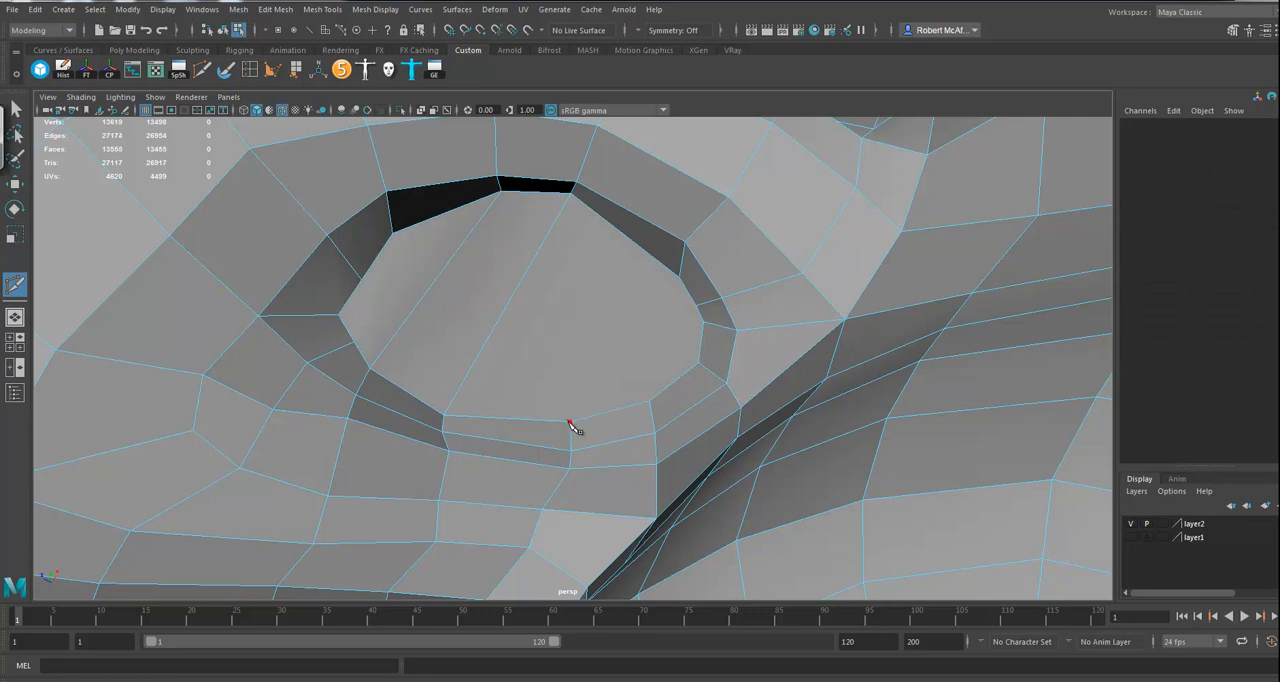
{"action": "left_click", "coordinate": [681, 279]}
{"action": "key", "text": "Return"}
Step: Cut two crosswise edges through the nostril's filled faces to split them into a grid
{"action": "left_click", "coordinate": [704, 323]}
{"action": "key", "text": "Return"}
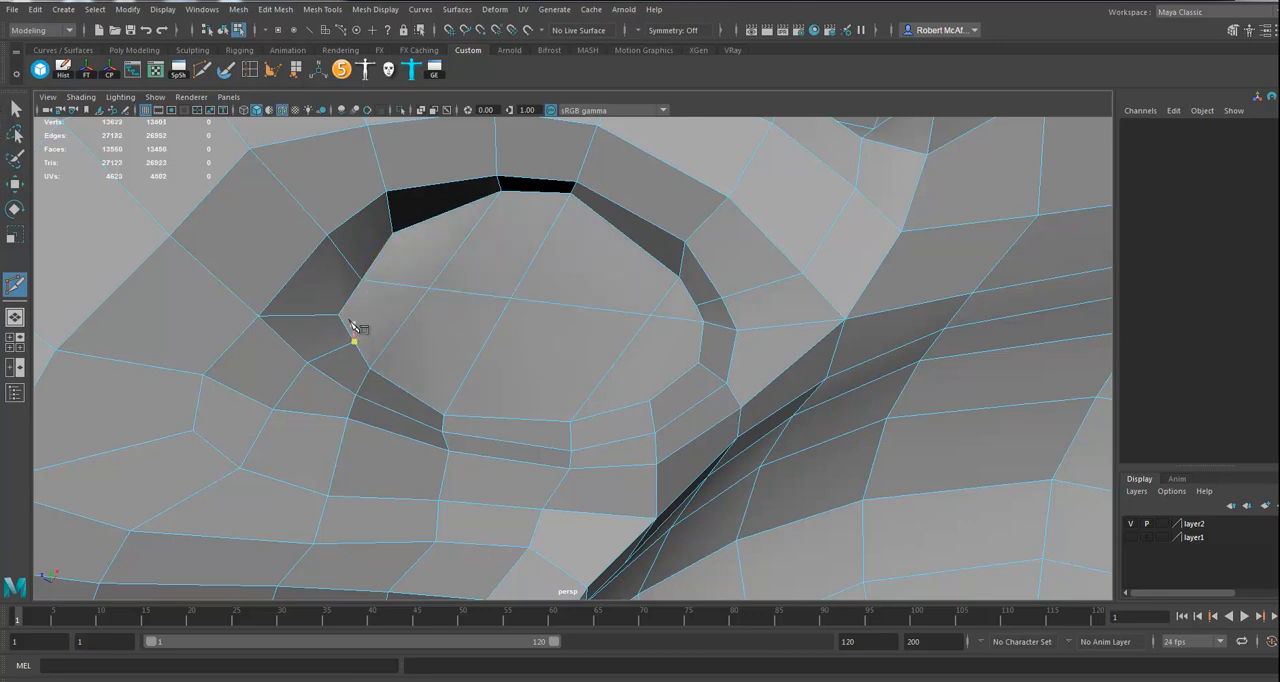
{"action": "left_click", "coordinate": [700, 365]}
{"action": "key", "text": "Return"}
{"action": "left_click", "coordinate": [570, 421]}
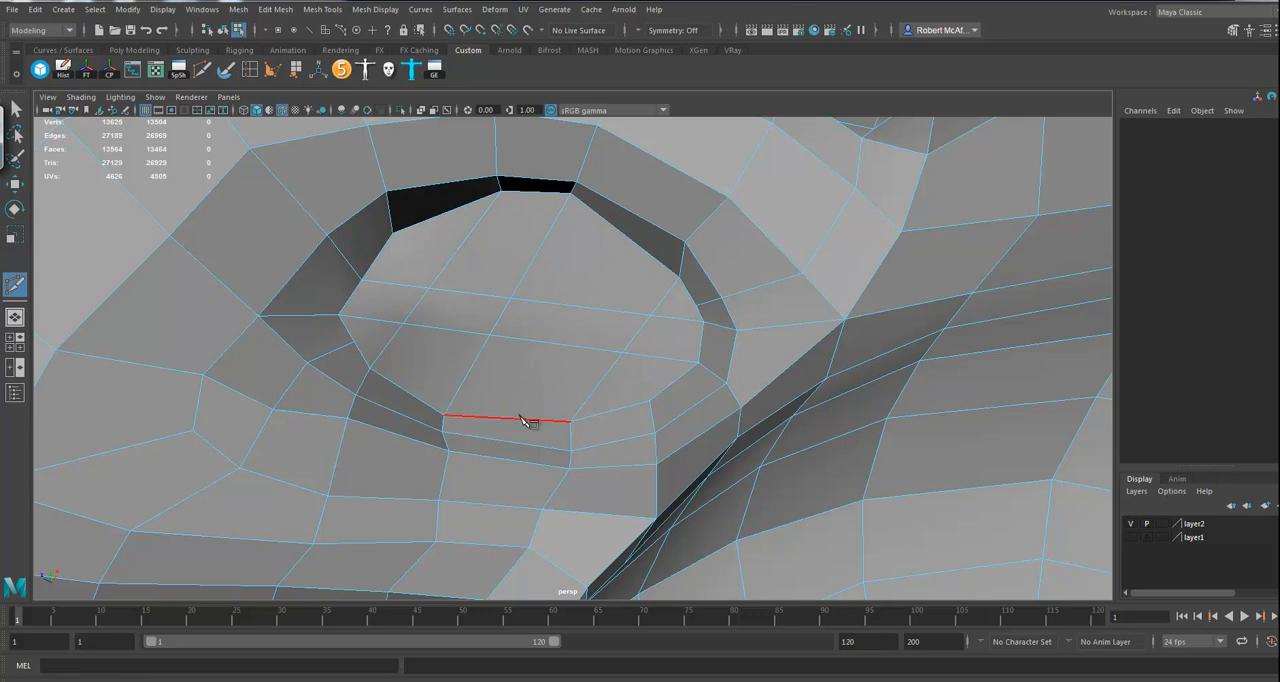
Step: Select all the faces filling the nostril opening and extrude them
{"action": "left_click", "coordinate": [15, 184]}
{"action": "right_click_drag", "start_coordinate": [542, 316], "coordinate": [538, 354]}
{"action": "left_click", "coordinate": [384, 328]}
{"action": "left_click", "coordinate": [456, 304], "text": "shift"}
{"action": "left_click", "coordinate": [414, 275], "text": "shift"}
{"action": "left_click", "coordinate": [391, 296], "text": "shift"}
{"action": "left_click", "coordinate": [493, 258], "text": "shift"}
{"action": "left_click", "coordinate": [442, 356], "text": "shift"}
{"action": "left_click", "coordinate": [530, 369], "text": "shift"}
{"action": "left_click", "coordinate": [546, 320], "text": "shift"}
{"action": "left_click", "coordinate": [577, 268], "text": "shift"}
{"action": "left_click", "coordinate": [670, 304], "text": "shift"}
{"action": "left_click", "coordinate": [663, 336], "text": "shift"}
{"action": "left_click", "coordinate": [642, 377], "text": "shift"}
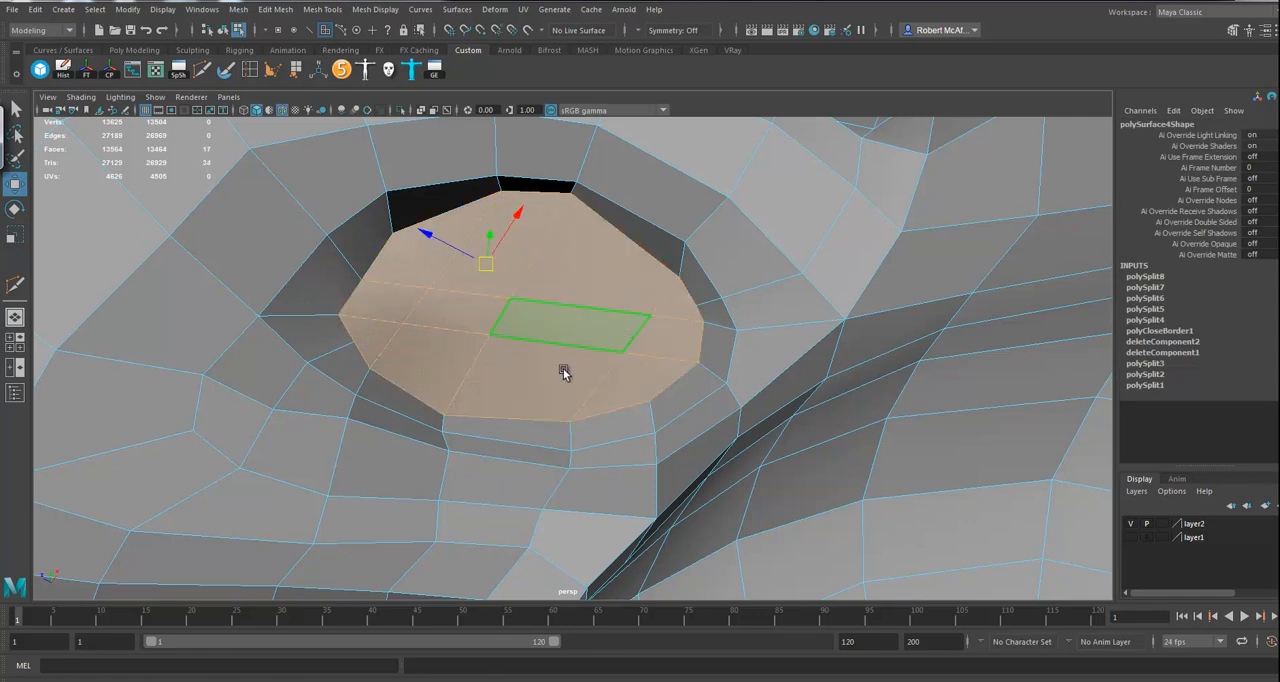
{"action": "left_click_drag", "start_coordinate": [552, 340], "coordinate": [583, 349], "text": "alt"}
{"action": "right_click_drag", "start_coordinate": [583, 349], "coordinate": [271, 349], "text": "alt"}
{"action": "left_click_drag", "start_coordinate": [271, 349], "coordinate": [557, 326], "text": "alt"}
{"action": "left_click_drag", "start_coordinate": [682, 331], "coordinate": [540, 256], "text": "alt"}
{"action": "left_click_drag", "start_coordinate": [454, 180], "coordinate": [635, 404], "text": "ctrl"}
{"action": "left_click_drag", "start_coordinate": [635, 404], "coordinate": [606, 382], "text": "alt"}
{"action": "key", "text": "ctrl+e"}
{"action": "left_click", "coordinate": [582, 399]}
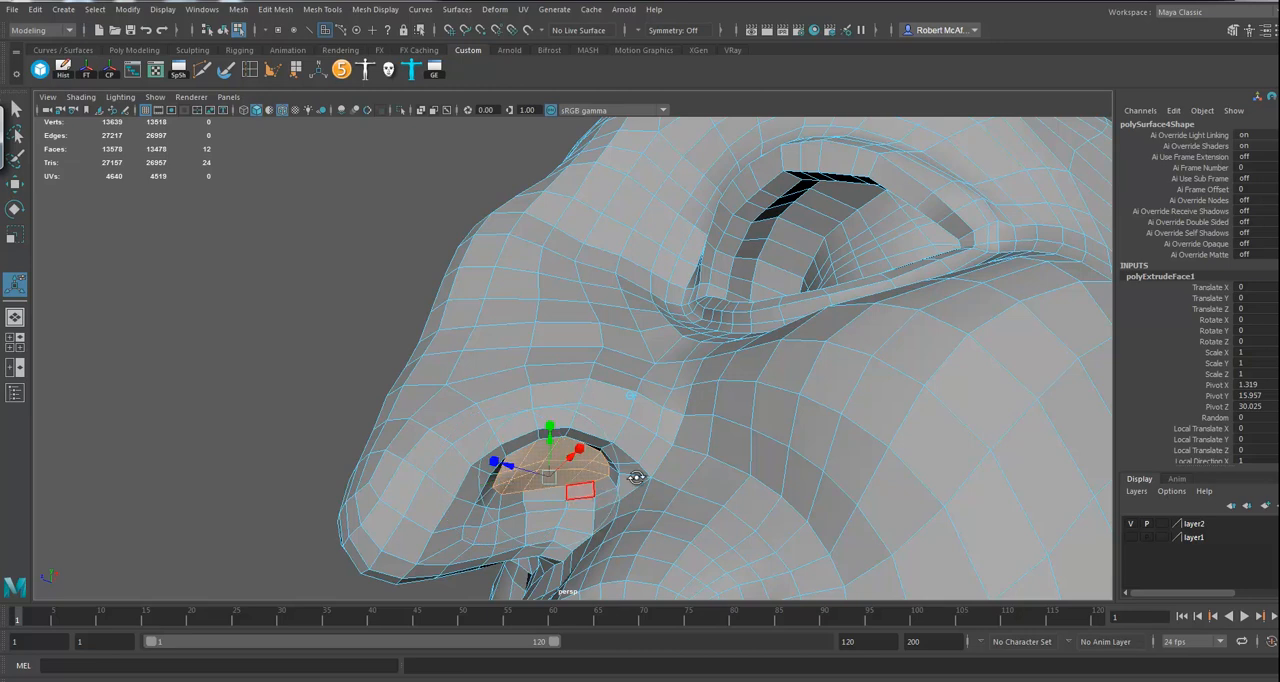
Step: Move the extruded nostril faces about 1.89 units up into the nose and scale them to 0.7
{"action": "left_click_drag", "start_coordinate": [617, 489], "coordinate": [471, 511], "text": "alt"}
{"action": "right_click_drag", "start_coordinate": [471, 511], "coordinate": [545, 512], "text": "alt"}
{"action": "middle_click_drag", "start_coordinate": [545, 512], "coordinate": [589, 349], "text": "alt"}
{"action": "left_click_drag", "start_coordinate": [589, 349], "coordinate": [518, 411], "text": "alt"}
{"action": "left_click_drag", "start_coordinate": [415, 432], "coordinate": [376, 375]}
{"action": "left_click_drag", "start_coordinate": [513, 458], "coordinate": [528, 450], "text": "alt"}
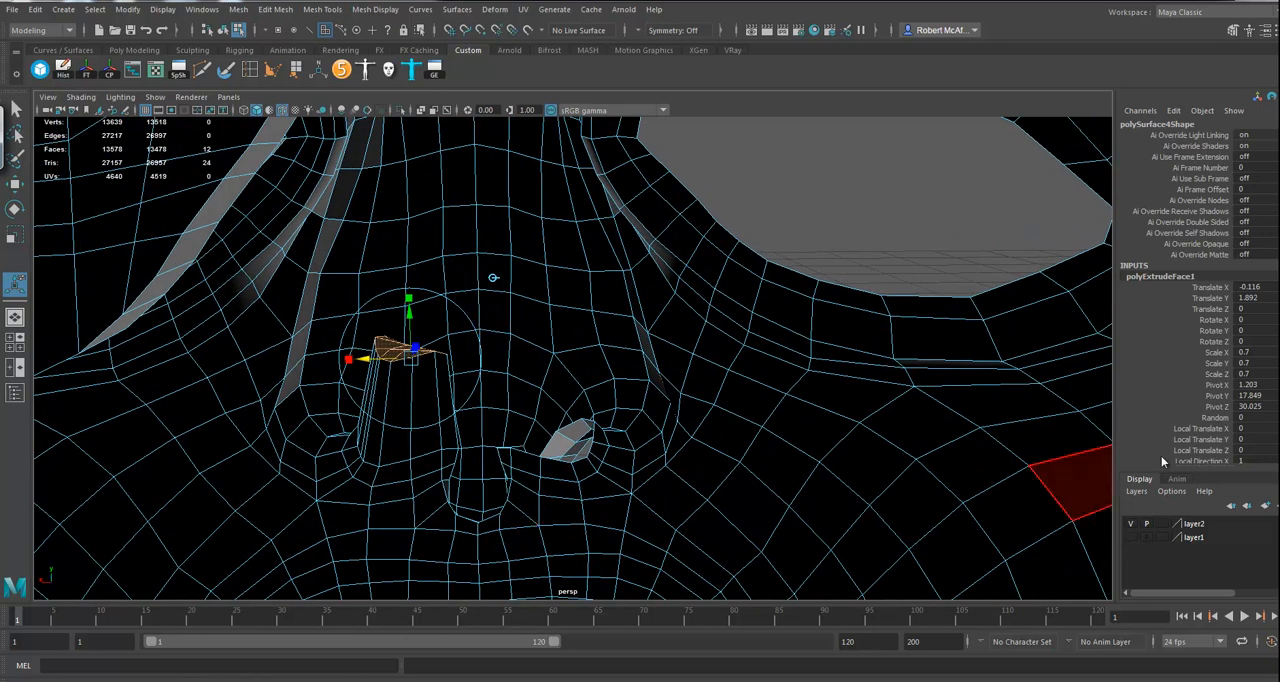
Step: Set the nostril extrusion's divisions to 4
{"action": "scroll", "coordinate": [1226, 460], "scroll_direction": "down", "scroll_amount": 3}
{"action": "scroll", "coordinate": [1220, 430], "scroll_direction": "down", "scroll_amount": 3}
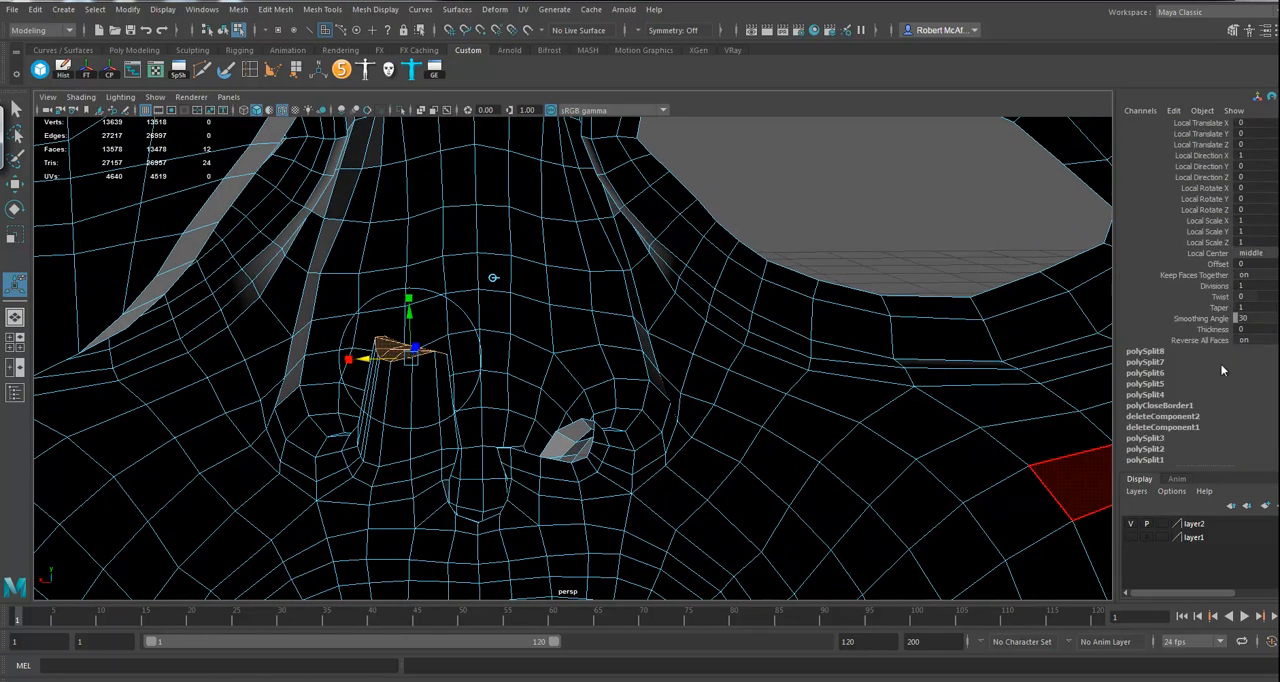
{"action": "left_click", "coordinate": [1213, 288]}
{"action": "middle_click_drag", "start_coordinate": [755, 405], "coordinate": [757, 398]}
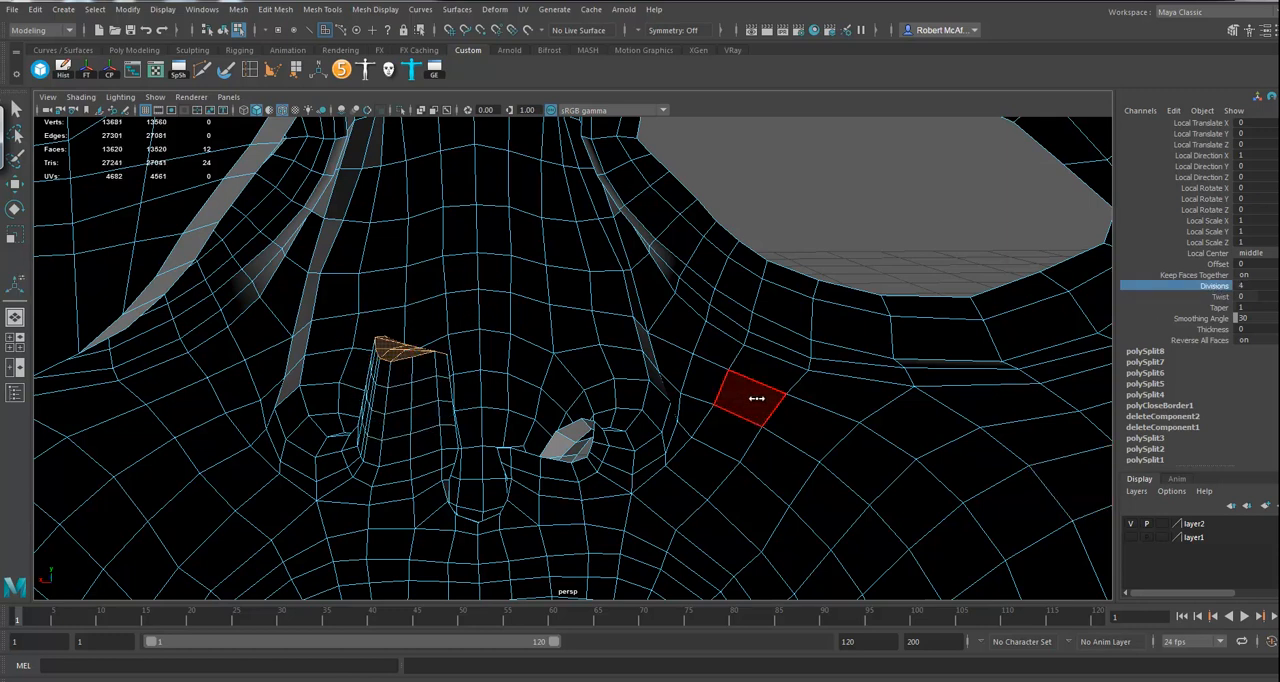
{"action": "mouse_move", "coordinate": [404, 439]}
{"action": "left_mouse_down", "text": "alt"}
{"action": "mouse_move", "coordinate": [386, 448]}
{"action": "mouse_move", "coordinate": [760, 386]}
{"action": "mouse_move", "coordinate": [694, 343]}
{"action": "mouse_move", "coordinate": [629, 420]}
{"action": "mouse_move", "coordinate": [757, 466]}
{"action": "mouse_move", "coordinate": [748, 458]}
{"action": "left_mouse_up", "text": "alt"}
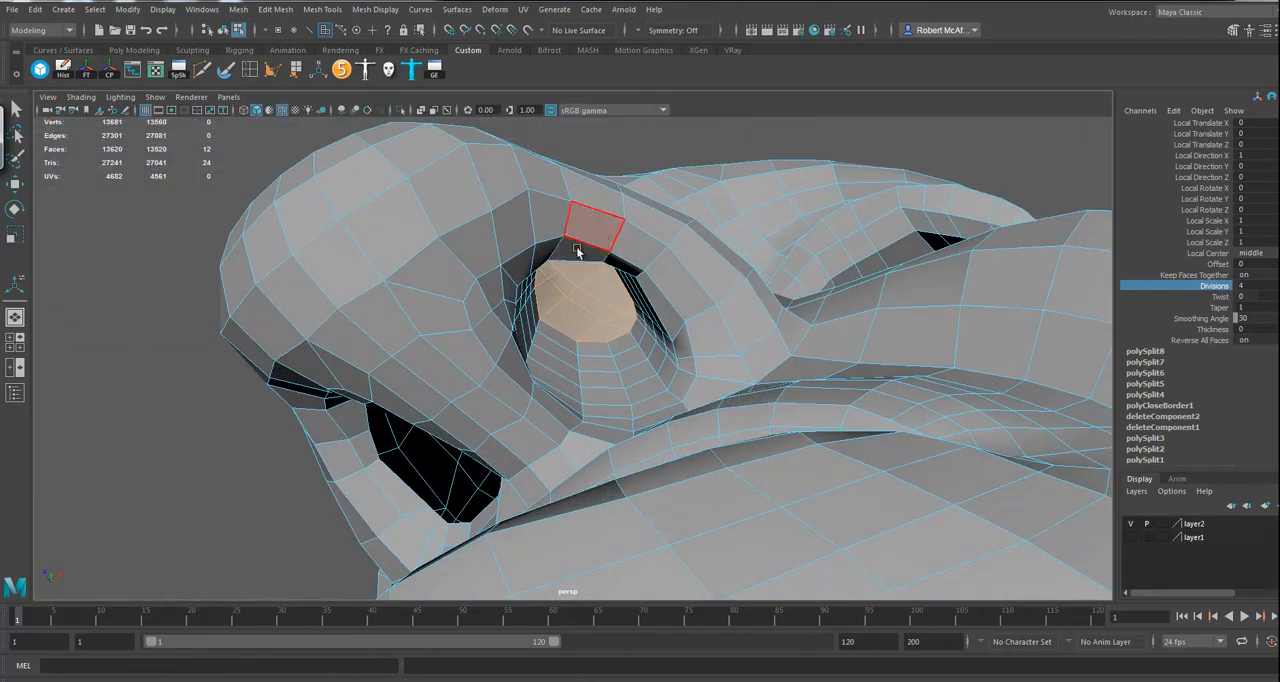
Step: Apply Average Vertices four times to the inner end of the nostril cavity
{"action": "left_click", "coordinate": [240, 9]}
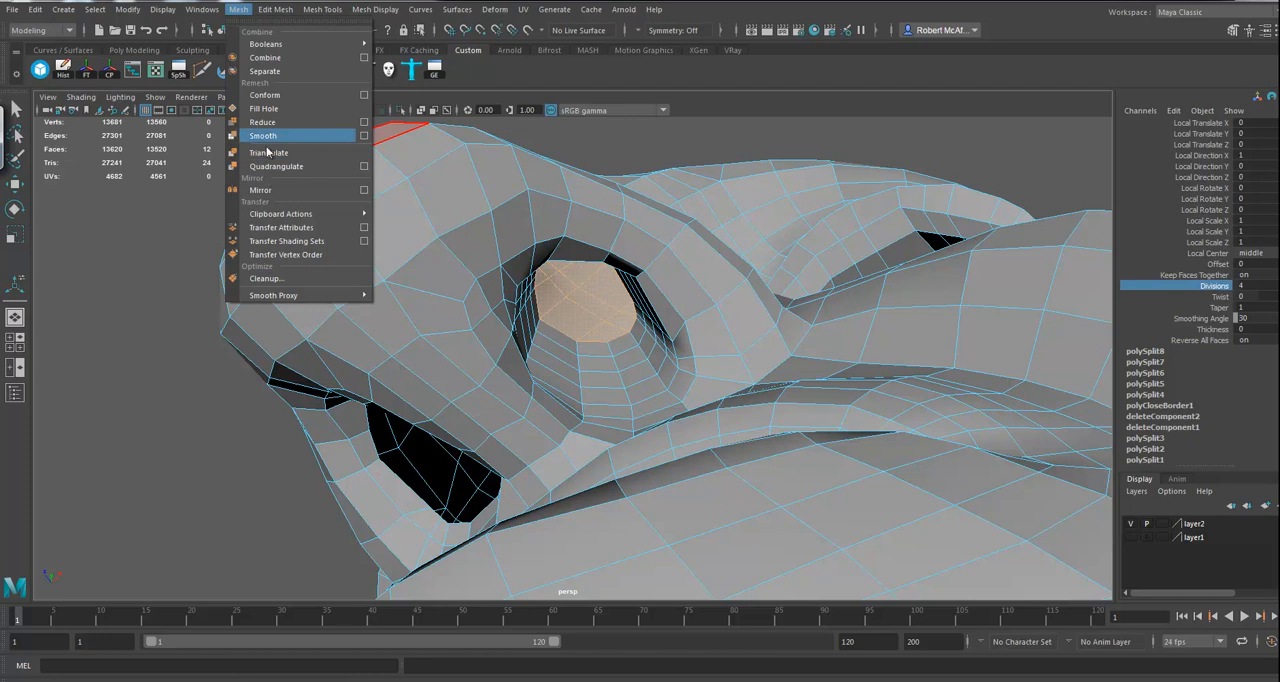
{"action": "left_click", "coordinate": [275, 9]}
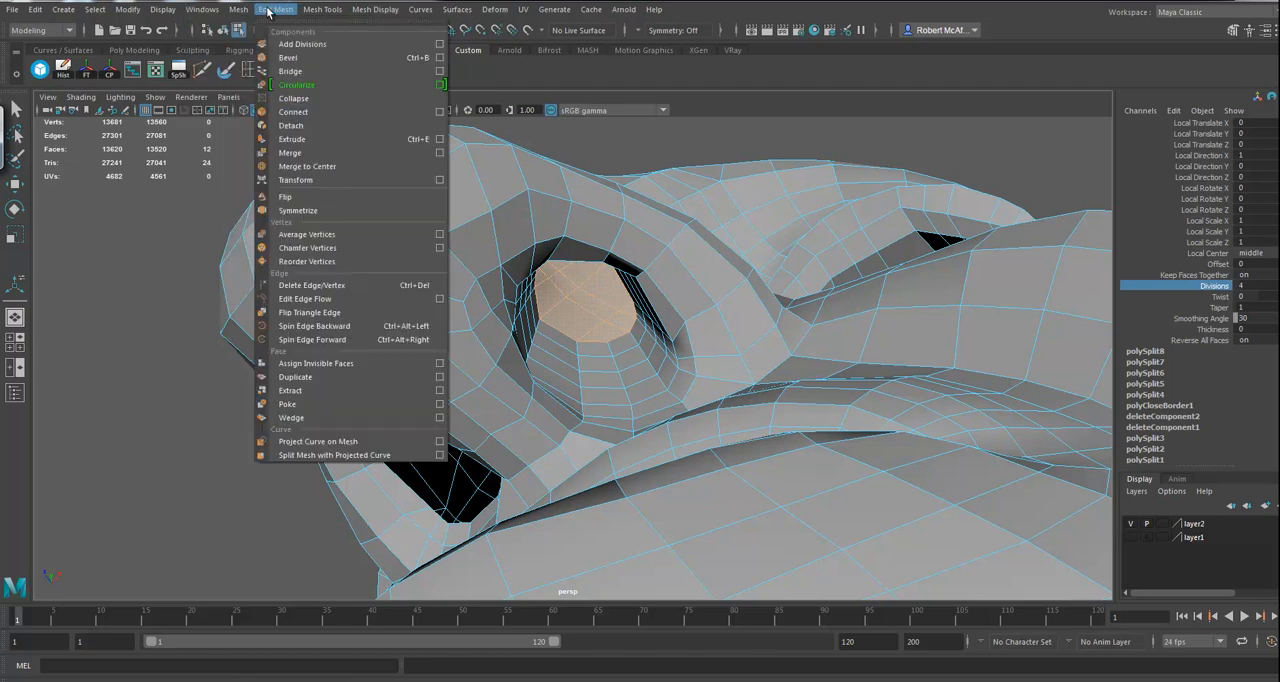
{"action": "left_click", "coordinate": [306, 235]}
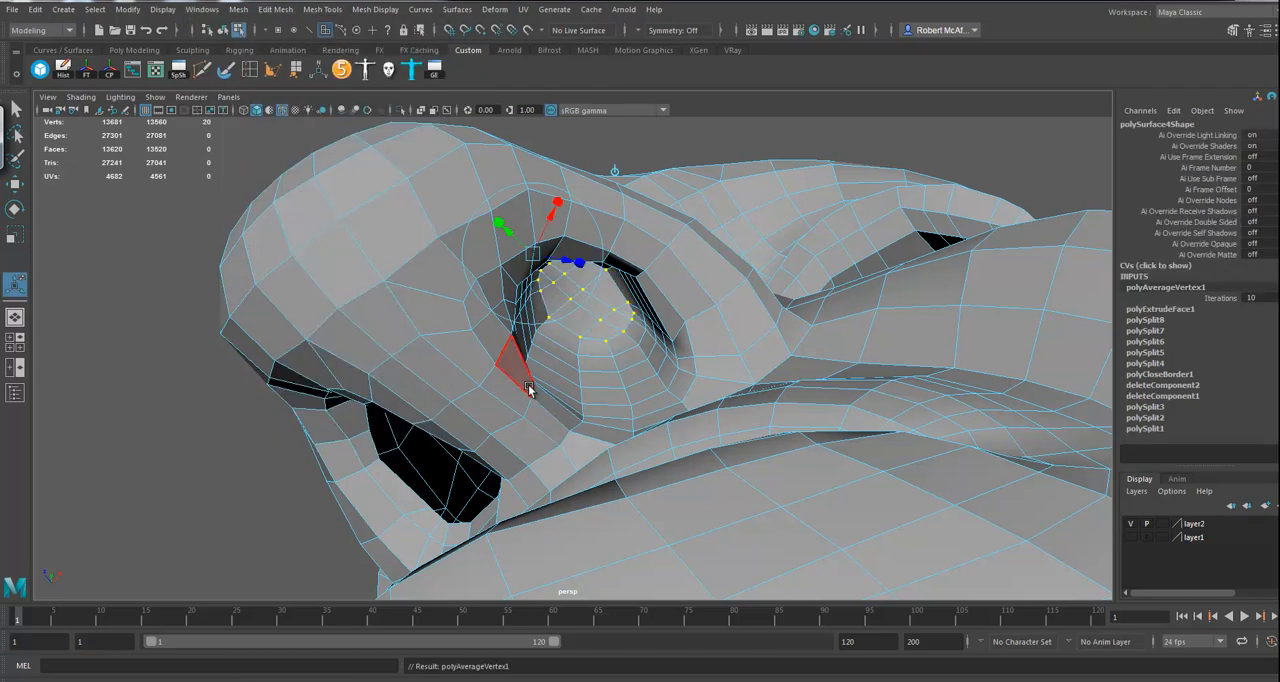
{"action": "key", "text": "g"}
{"action": "key", "text": "g"}
{"action": "left_click_drag", "start_coordinate": [649, 342], "coordinate": [583, 394], "text": "alt"}
{"action": "right_click_drag", "start_coordinate": [583, 396], "coordinate": [712, 431], "text": "alt"}
{"action": "left_click_drag", "start_coordinate": [614, 396], "coordinate": [606, 376], "text": "alt"}
{"action": "mouse_move", "coordinate": [577, 316]}
{"action": "right_mouse_down"}
{"action": "mouse_move", "coordinate": [636, 303]}
{"action": "mouse_move", "coordinate": [624, 334]}
{"action": "mouse_move", "coordinate": [579, 320]}
{"action": "right_mouse_up"}
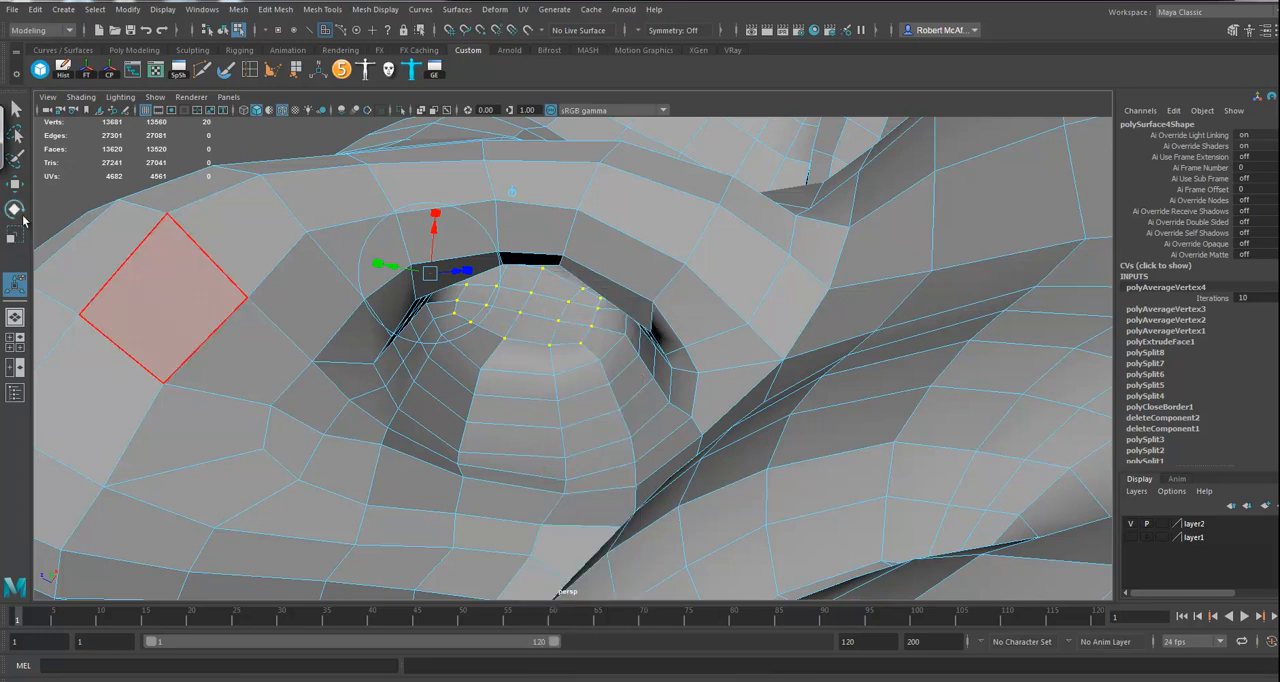
{"action": "left_click", "coordinate": [16, 188]}
{"action": "left_click", "coordinate": [540, 330]}
{"action": "mouse_move", "coordinate": [540, 327]}
{"action": "right_mouse_down"}
{"action": "mouse_move", "coordinate": [606, 299]}
{"action": "mouse_move", "coordinate": [540, 316]}
{"action": "right_mouse_up"}
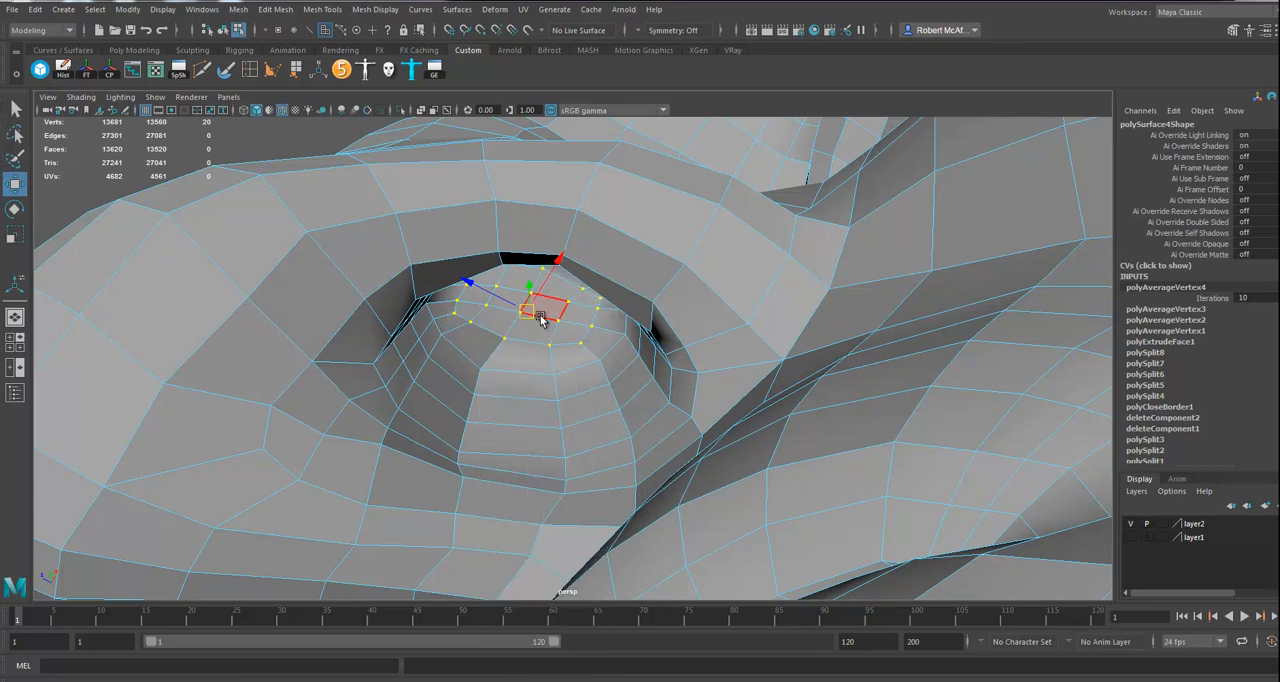
{"action": "right_click", "coordinate": [541, 321]}
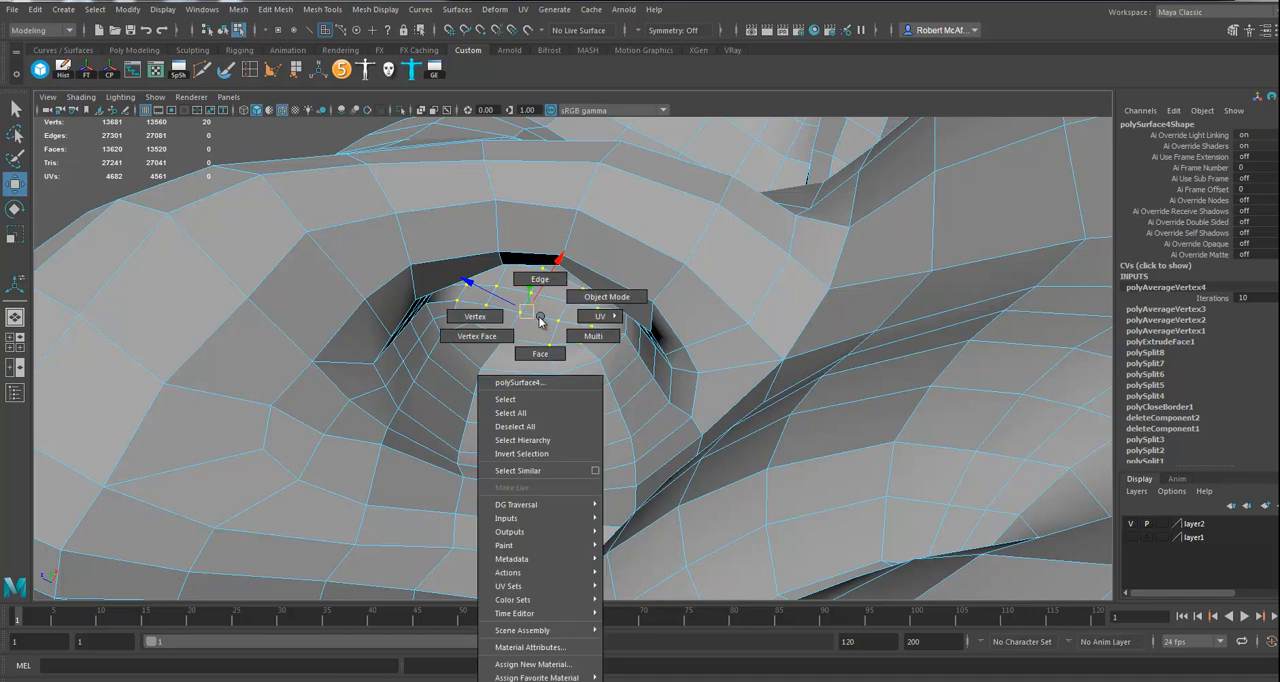
{"action": "left_click", "coordinate": [540, 319]}
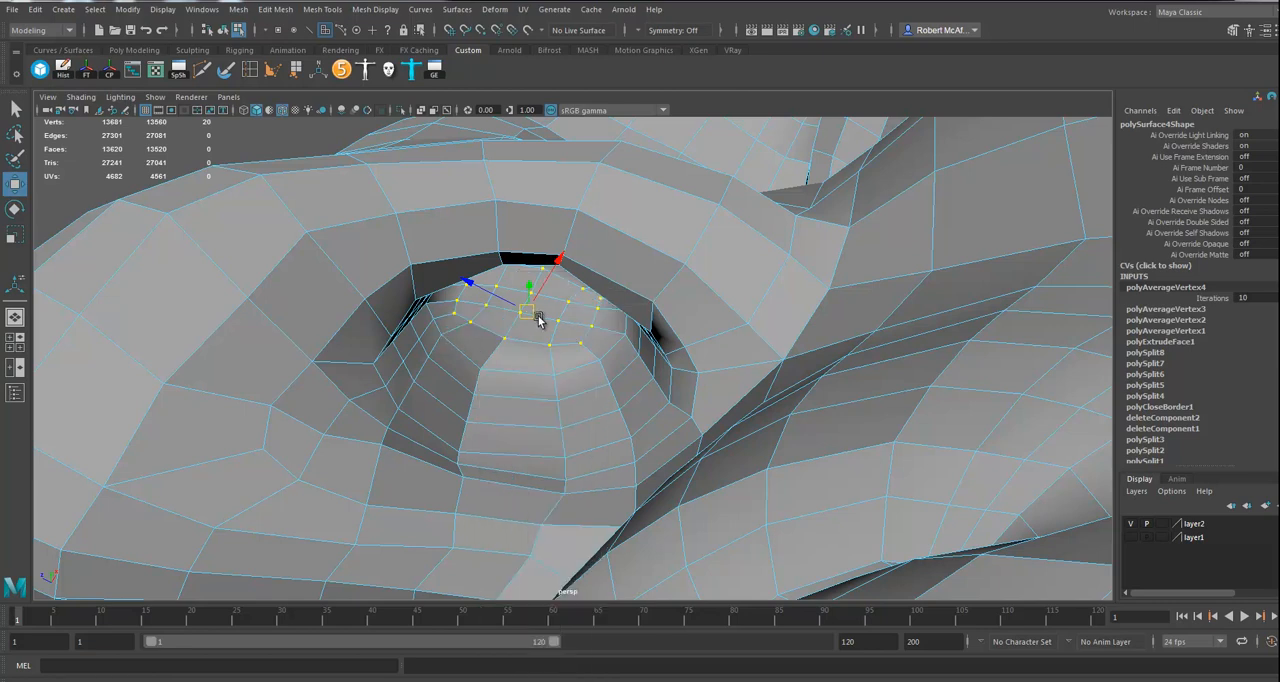
{"action": "right_click", "coordinate": [552, 319]}
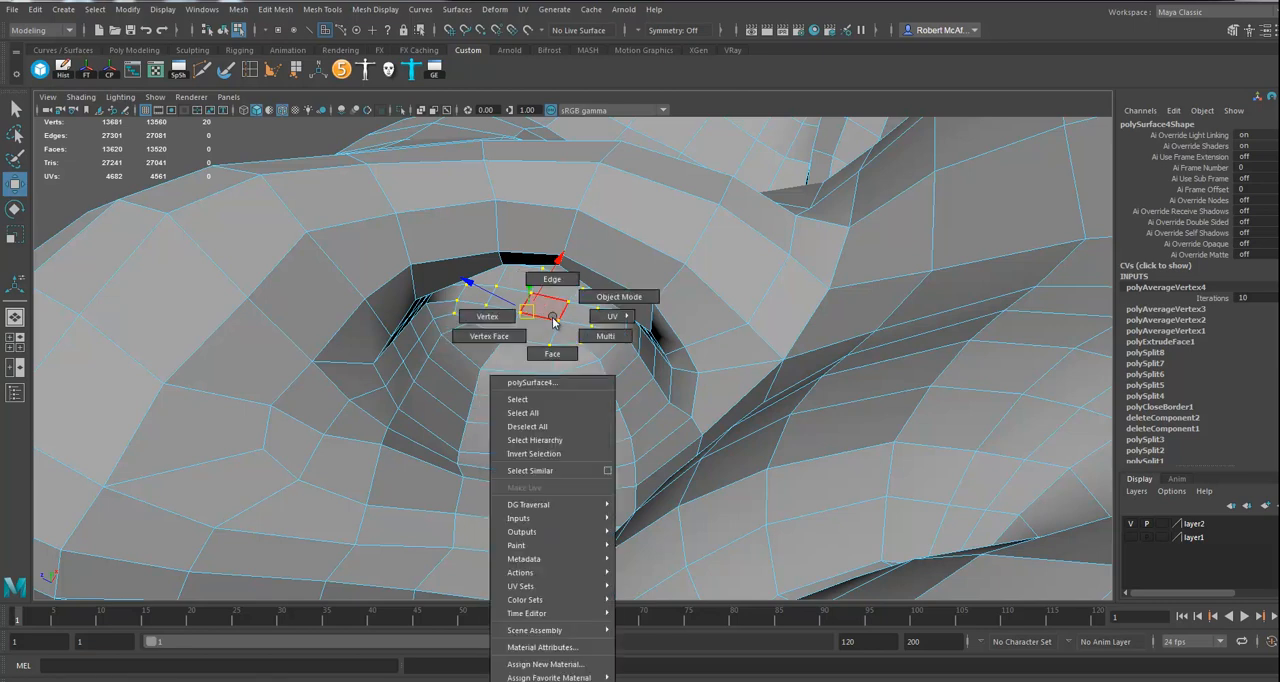
{"action": "left_click", "coordinate": [552, 320]}
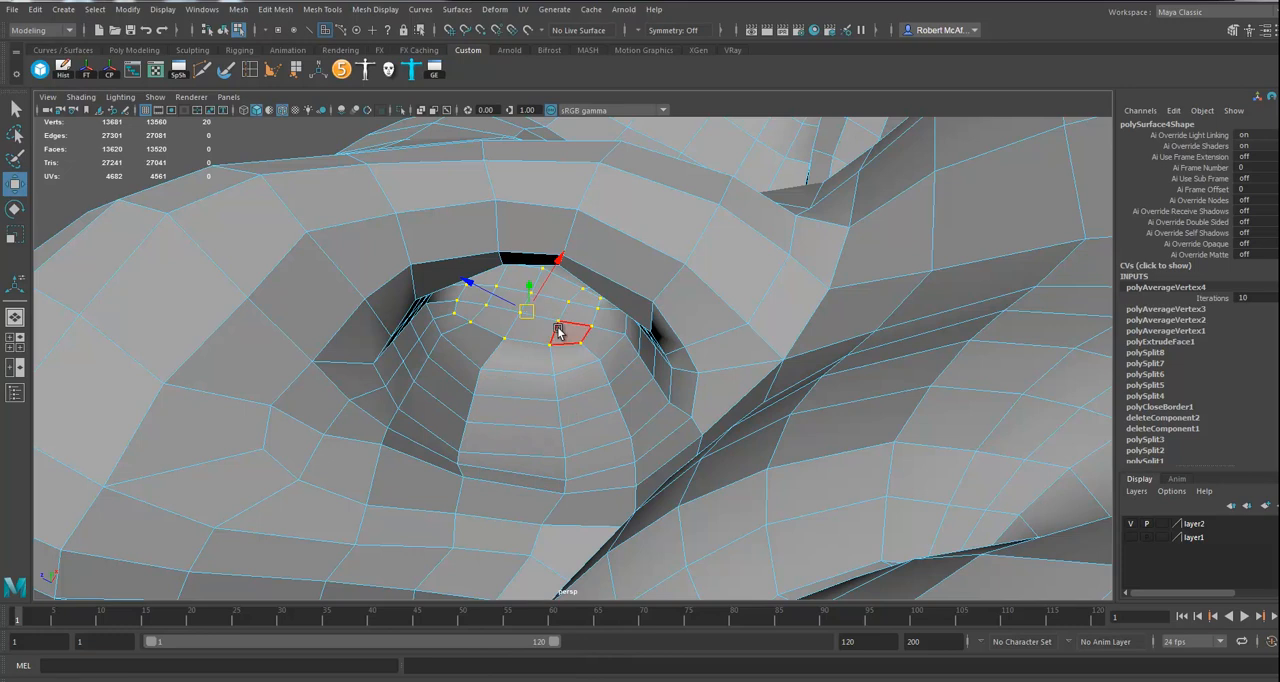
{"action": "left_click", "coordinate": [163, 9]}
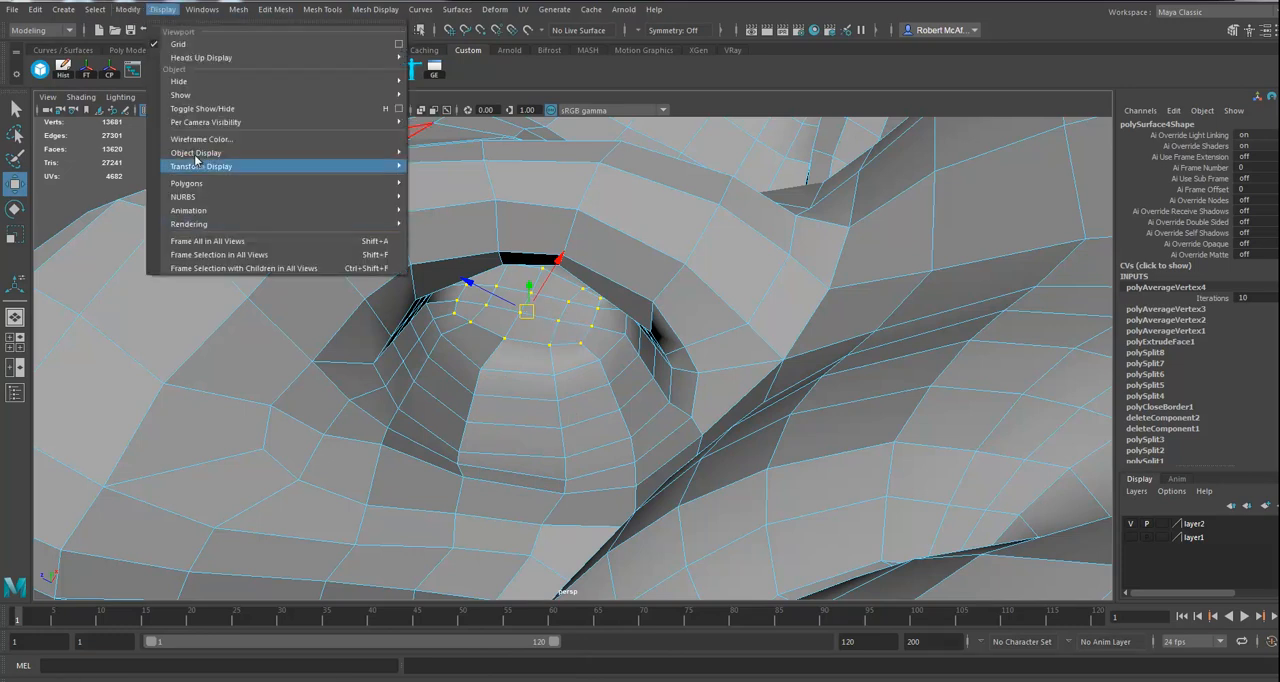
{"action": "mouse_move", "coordinate": [198, 185]}
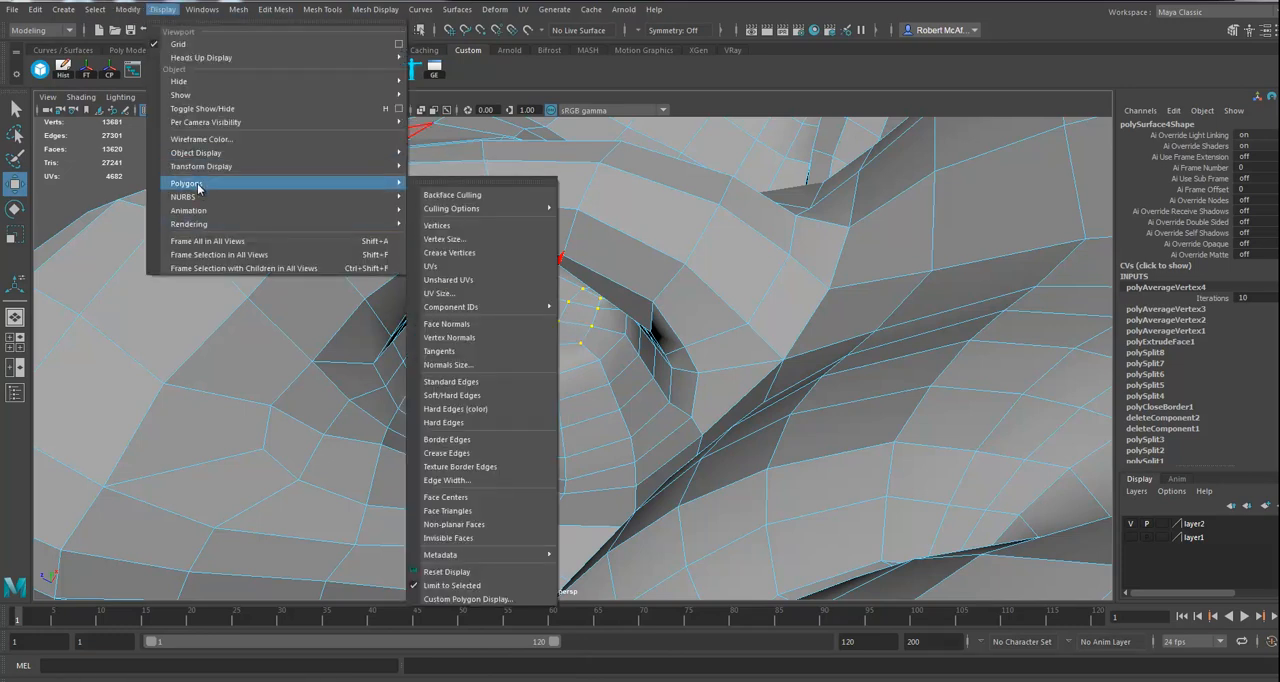
Step: Grow the selection at the nostril's inner end by one ring and average those vertices
{"action": "mouse_move", "coordinate": [95, 9]}
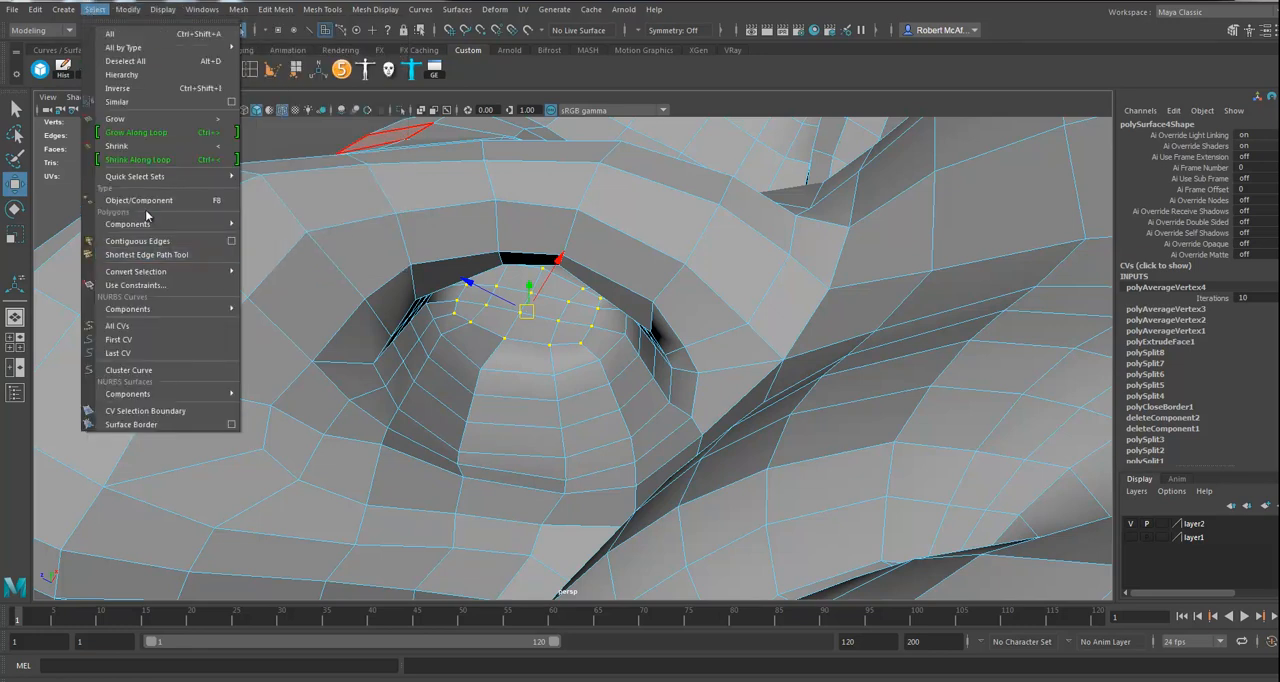
{"action": "left_click", "coordinate": [120, 121]}
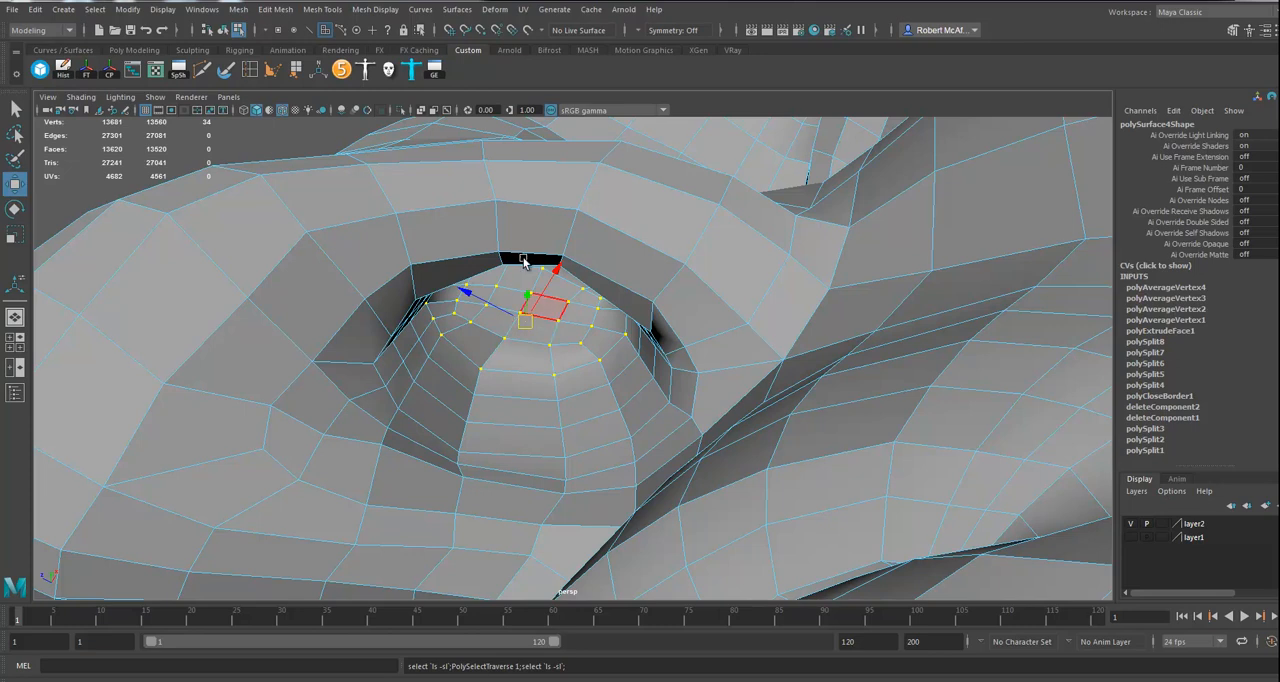
{"action": "left_click", "coordinate": [275, 9]}
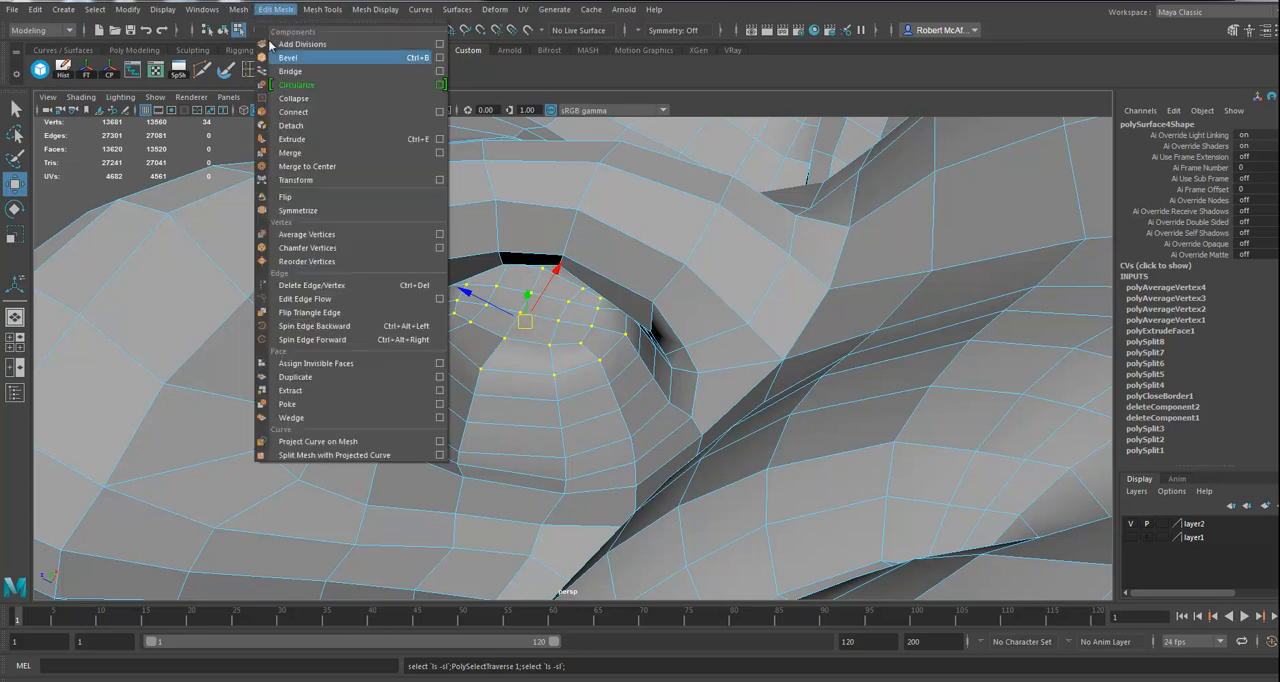
{"action": "left_click", "coordinate": [311, 234]}
{"action": "left_click_drag", "start_coordinate": [589, 420], "coordinate": [577, 397], "text": "alt"}
Step: Switch the head mesh to object mode and delete its construction history
{"action": "right_click_drag", "start_coordinate": [527, 337], "coordinate": [585, 296]}
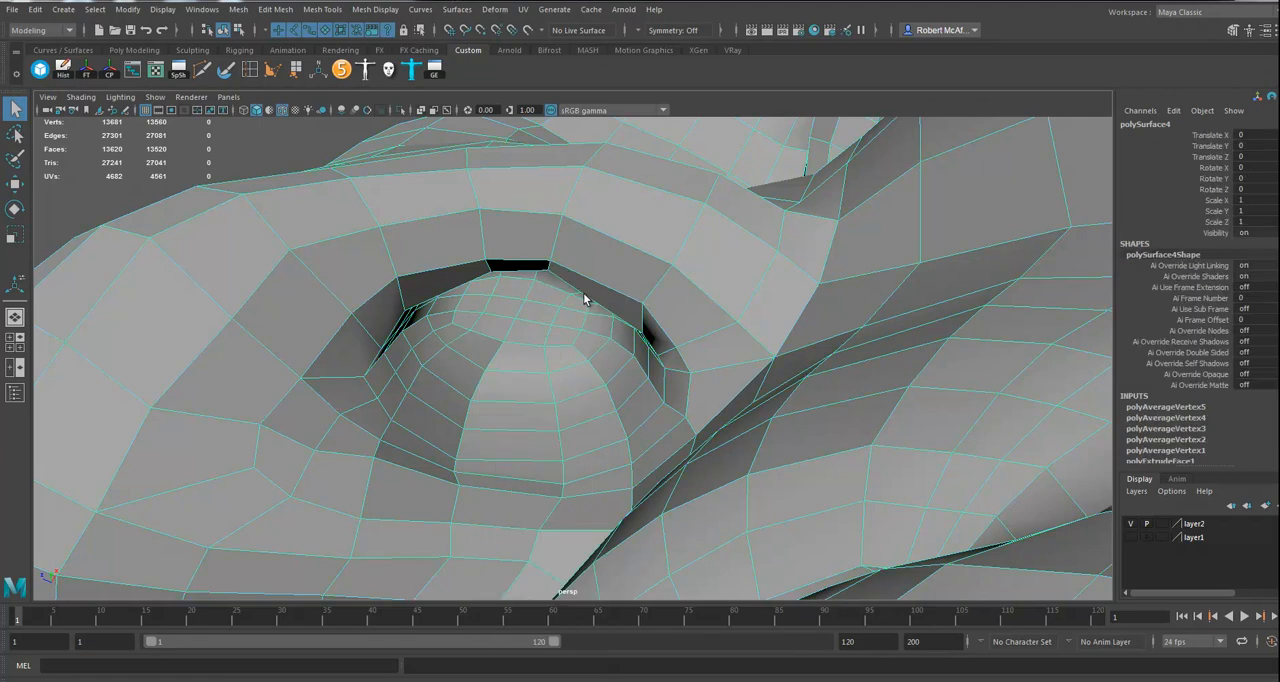
{"action": "left_click_drag", "start_coordinate": [586, 360], "coordinate": [581, 455], "text": "alt"}
{"action": "key", "text": "alt+shift+d"}
Step: Insert an edge loop around the inner rim of the eyelids, starting from a crosswise edge on the upper lid
{"action": "right_click_drag", "start_coordinate": [582, 457], "coordinate": [731, 480], "text": "alt"}
{"action": "mouse_move", "coordinate": [715, 470]}
{"action": "left_mouse_down", "text": "alt"}
{"action": "mouse_move", "coordinate": [669, 460]}
{"action": "mouse_move", "coordinate": [649, 508]}
{"action": "mouse_move", "coordinate": [700, 506]}
{"action": "mouse_move", "coordinate": [646, 494]}
{"action": "mouse_move", "coordinate": [686, 503]}
{"action": "mouse_move", "coordinate": [709, 491]}
{"action": "left_mouse_up", "text": "alt"}
{"action": "right_click_drag", "start_coordinate": [709, 491], "coordinate": [650, 453], "text": "alt"}
{"action": "middle_click_drag", "start_coordinate": [661, 456], "coordinate": [660, 322], "text": "alt"}
{"action": "left_click_drag", "start_coordinate": [688, 318], "coordinate": [624, 362], "text": "alt"}
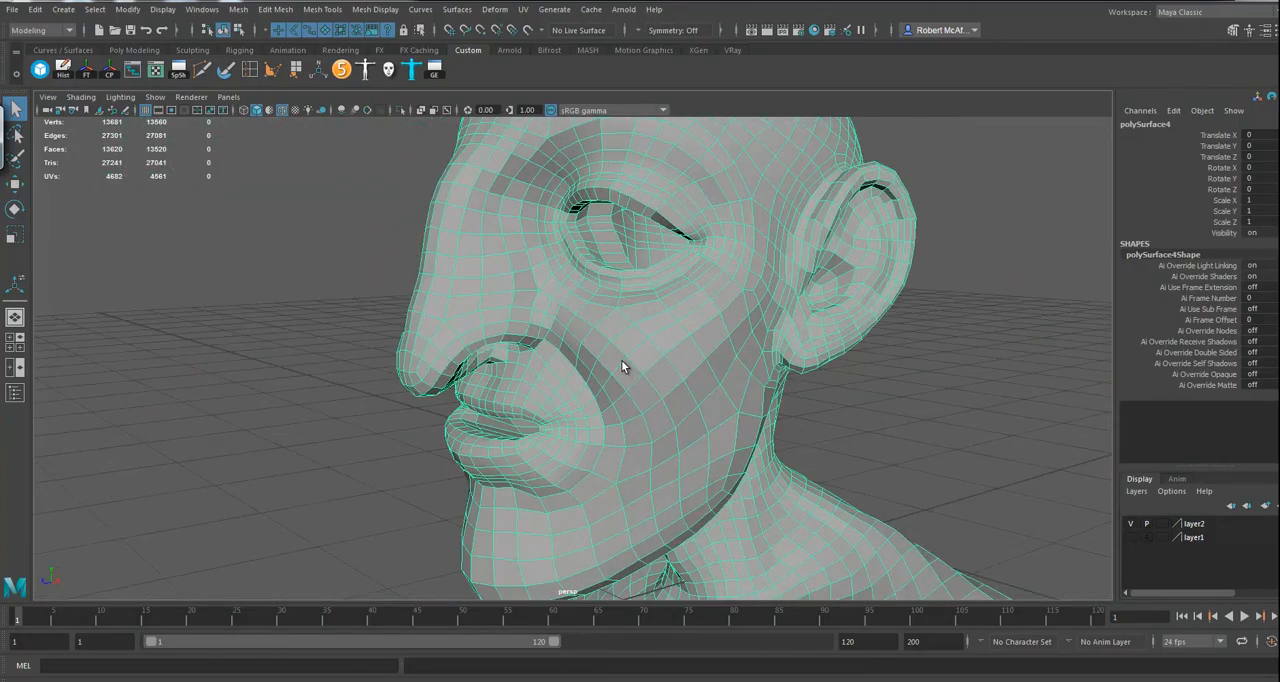
{"action": "right_click_drag", "start_coordinate": [626, 366], "coordinate": [997, 449], "text": "alt"}
{"action": "middle_click_drag", "start_coordinate": [785, 325], "coordinate": [706, 563], "text": "alt"}
{"action": "left_click_drag", "start_coordinate": [706, 540], "coordinate": [684, 474], "text": "alt"}
{"action": "right_click_drag", "start_coordinate": [680, 468], "coordinate": [727, 490], "text": "alt"}
{"action": "middle_click_drag", "start_coordinate": [727, 490], "coordinate": [671, 605], "text": "alt"}
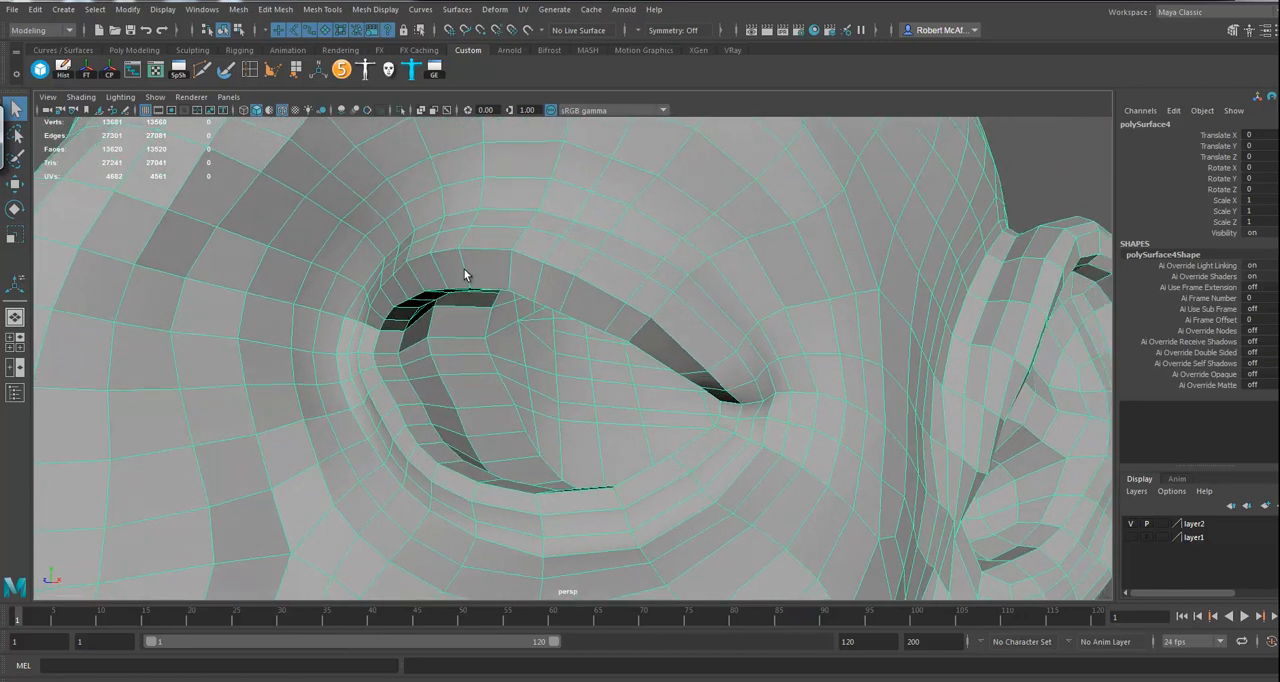
{"action": "right_click_drag", "start_coordinate": [471, 270], "coordinate": [470, 236]}
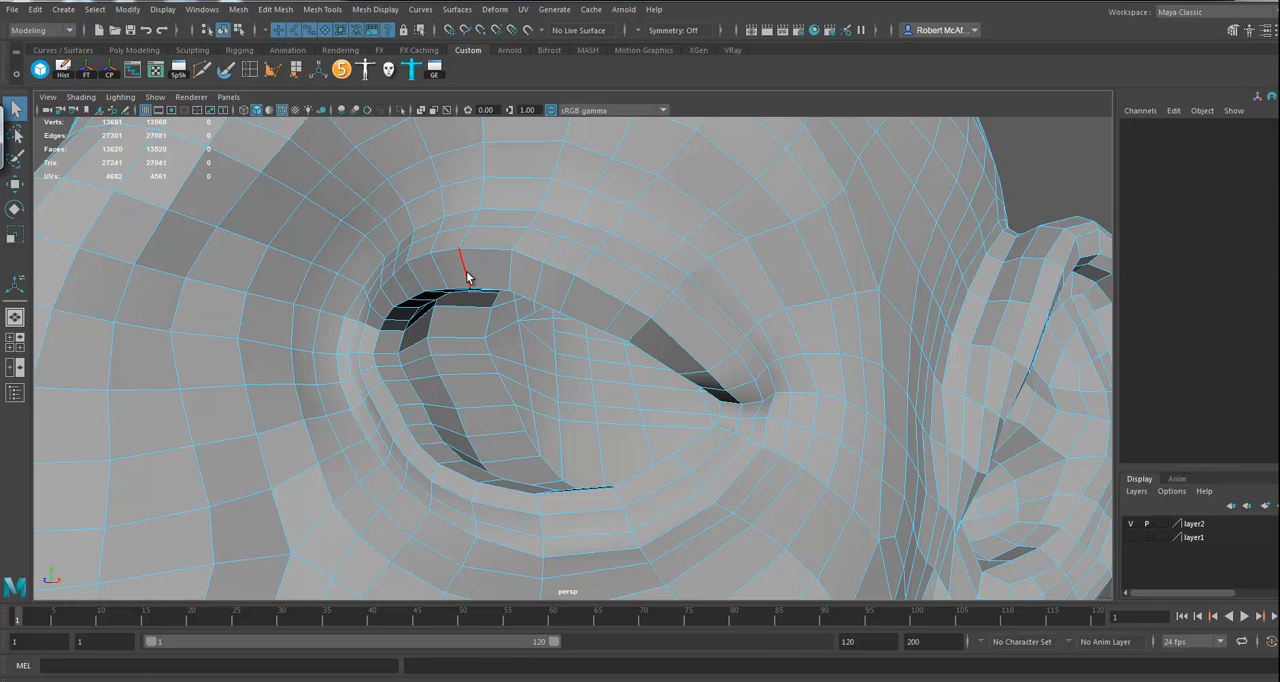
{"action": "left_click", "coordinate": [466, 277]}
{"action": "right_click", "coordinate": [466, 277], "text": "ctrl"}
{"action": "right_click_drag", "start_coordinate": [460, 282], "coordinate": [458, 318], "text": "ctrl"}
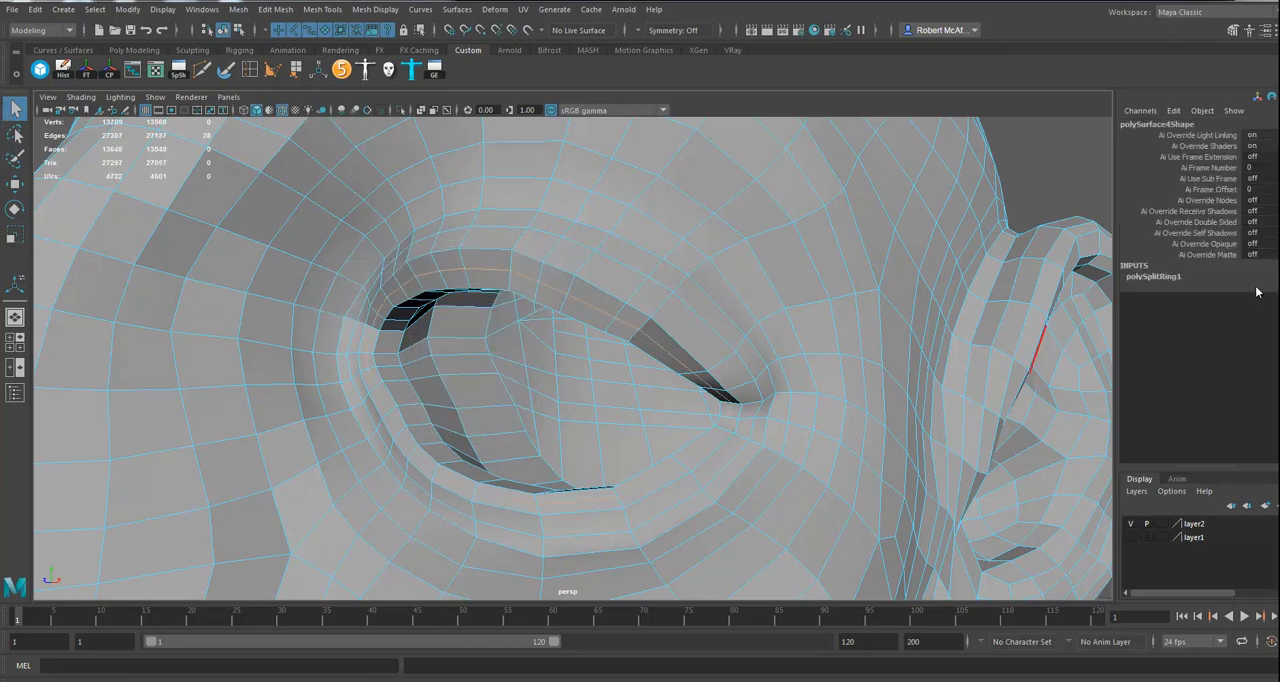
Step: Turn on Insert With Edge Flow for the edge loop just added around the inner rim of the eyelids
{"action": "left_click", "coordinate": [1168, 277]}
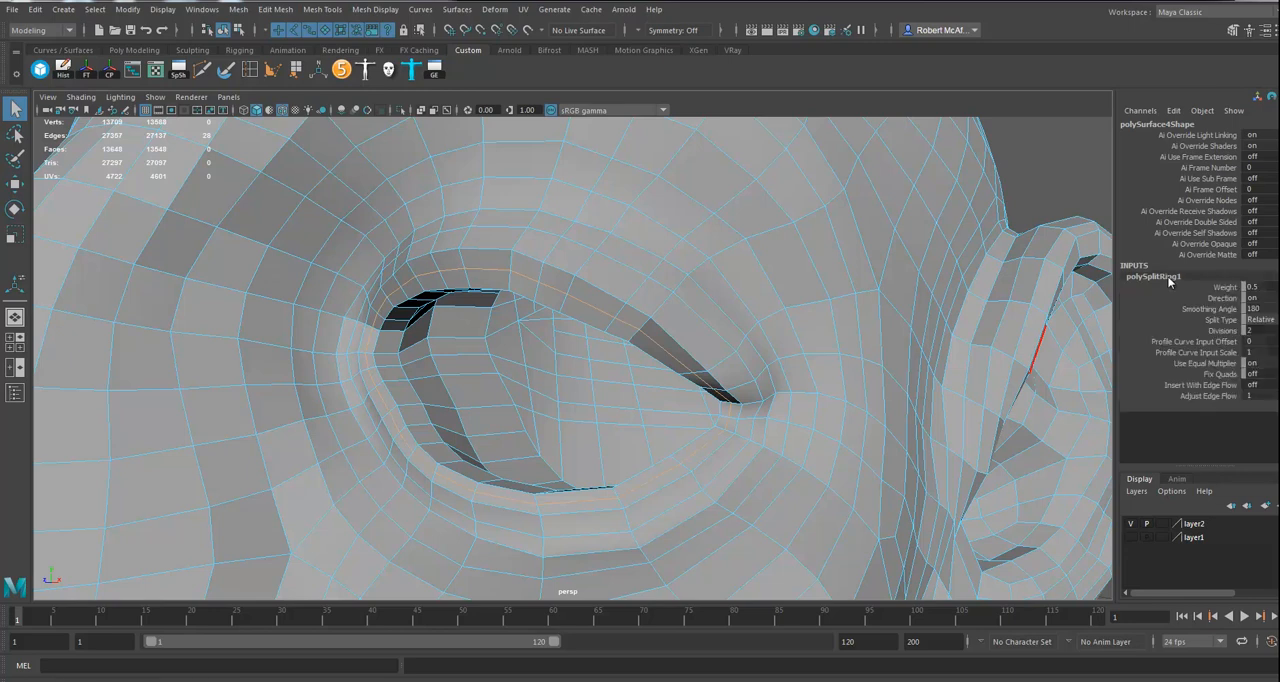
{"action": "left_click", "coordinate": [1200, 385]}
{"action": "middle_click_drag", "start_coordinate": [768, 402], "coordinate": [786, 402]}
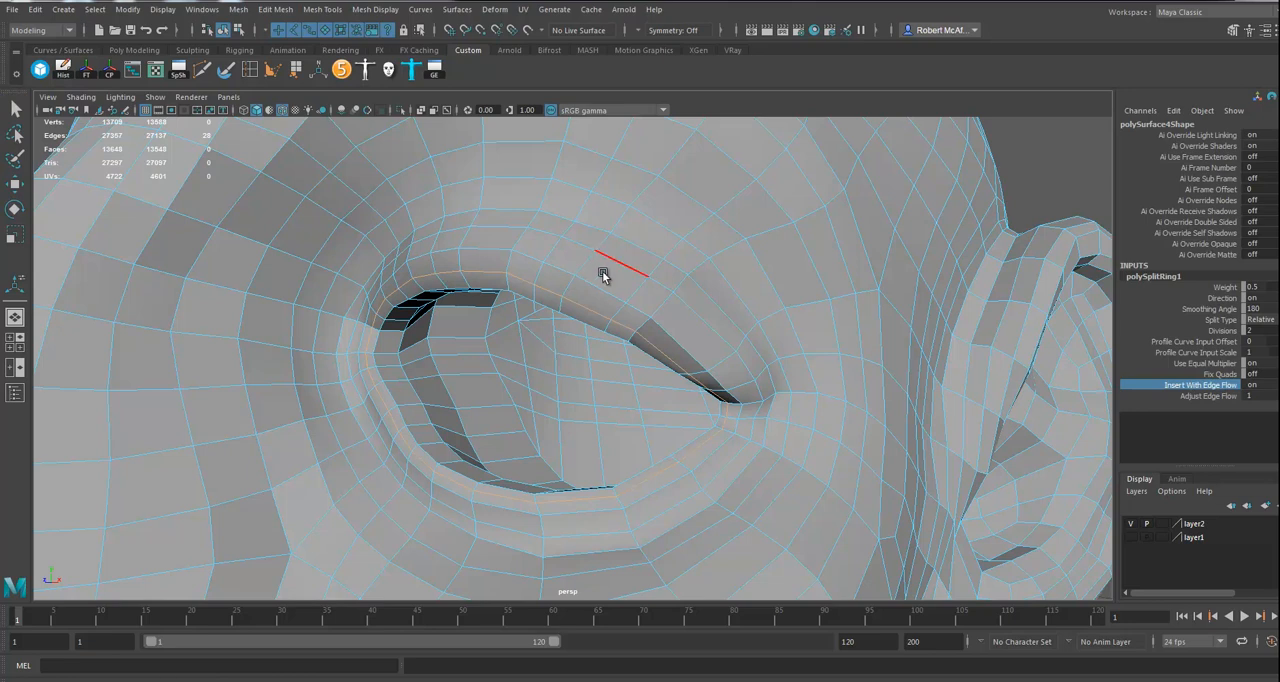
Step: Insert a second edge loop around the eyelids, in the ring of faces just outside the previous loop
{"action": "left_click", "coordinate": [252, 71]}
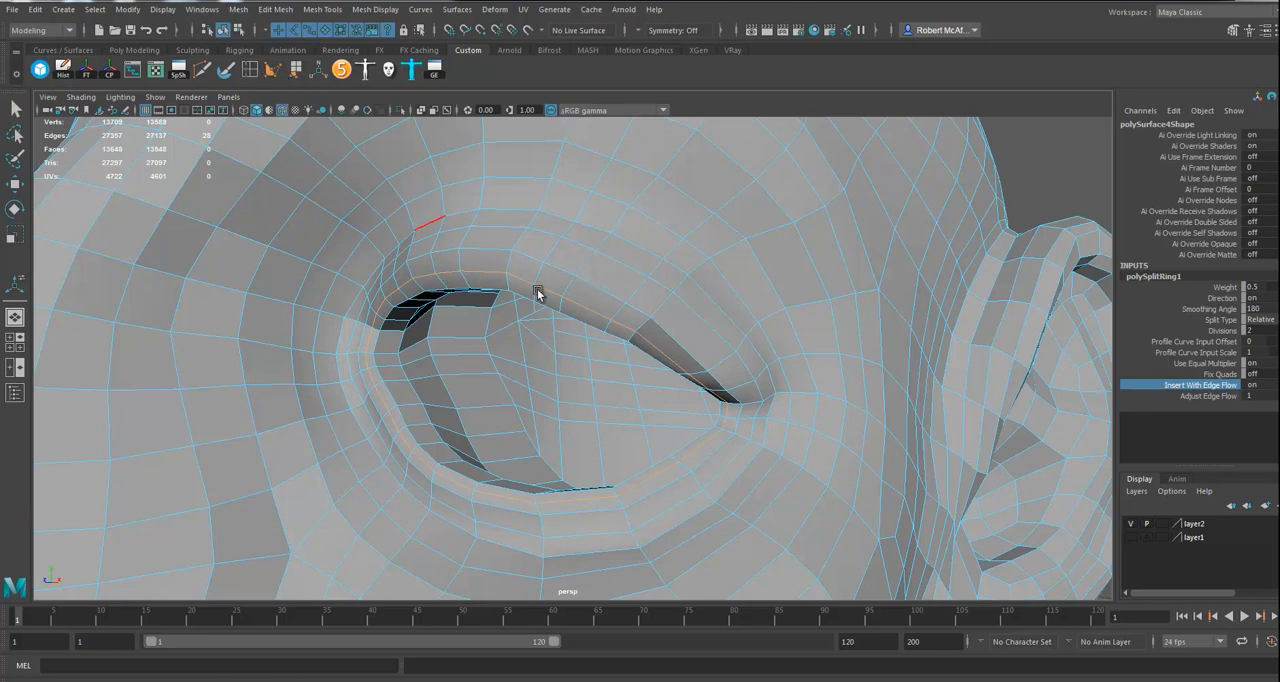
{"action": "left_click", "coordinate": [589, 268]}
{"action": "left_click_drag", "start_coordinate": [607, 285], "coordinate": [727, 358], "text": "alt"}
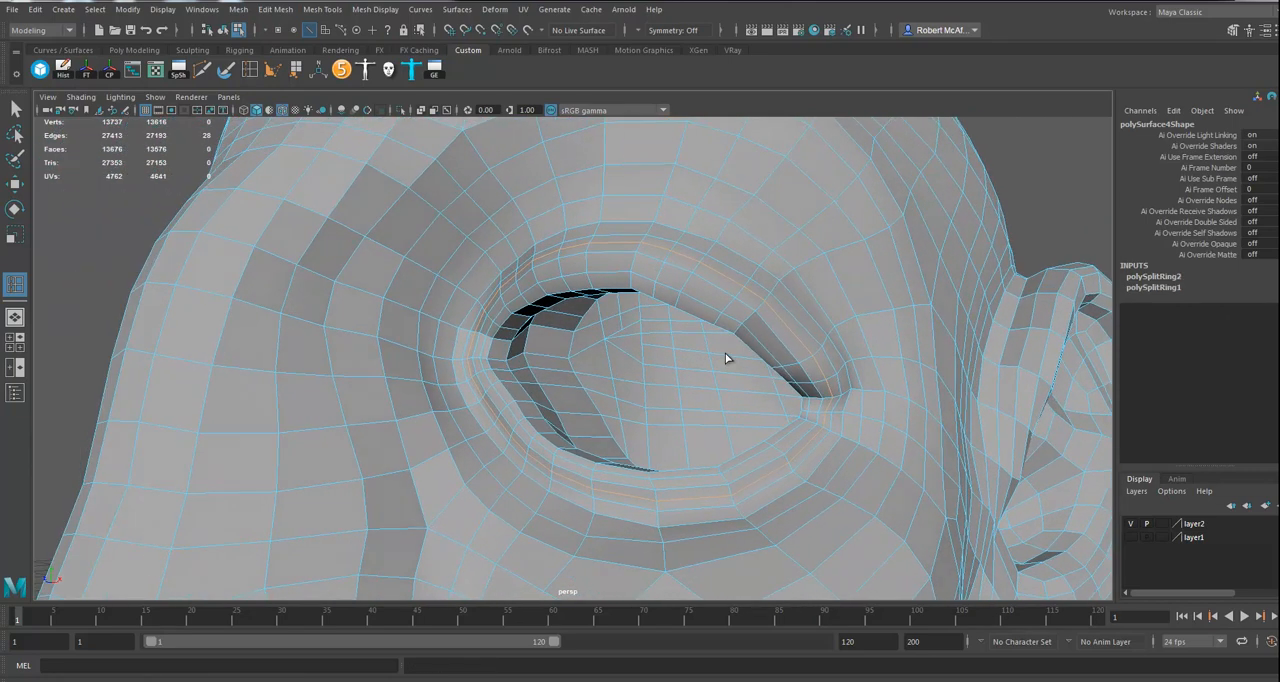
{"action": "left_click", "coordinate": [15, 184]}
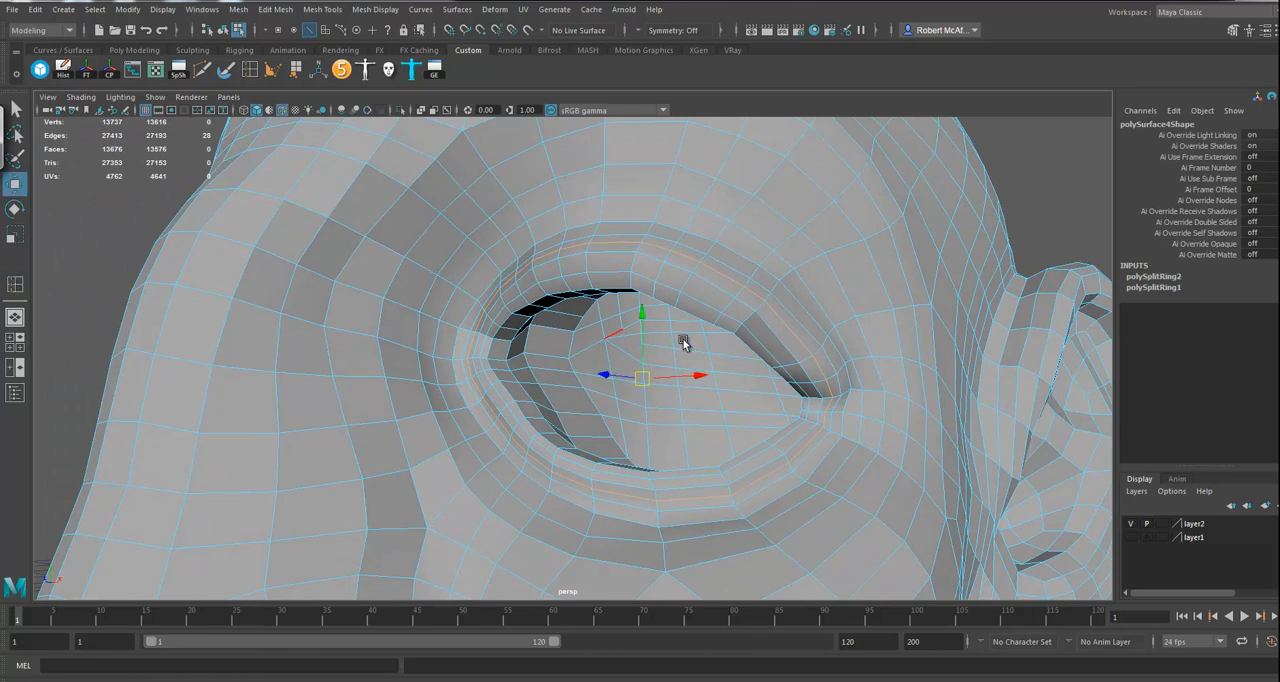
Step: Return the head mesh to object mode before working on the broken faces where the jaw meets the neck
{"action": "right_click_drag", "start_coordinate": [362, 286], "coordinate": [197, 345], "text": "alt"}
{"action": "left_click_drag", "start_coordinate": [197, 345], "coordinate": [723, 397], "text": "alt"}
{"action": "right_click_drag", "start_coordinate": [723, 397], "coordinate": [480, 329], "text": "alt"}
{"action": "left_click_drag", "start_coordinate": [480, 329], "coordinate": [566, 306], "text": "alt"}
{"action": "middle_click_drag", "start_coordinate": [566, 306], "coordinate": [546, 389], "text": "alt"}
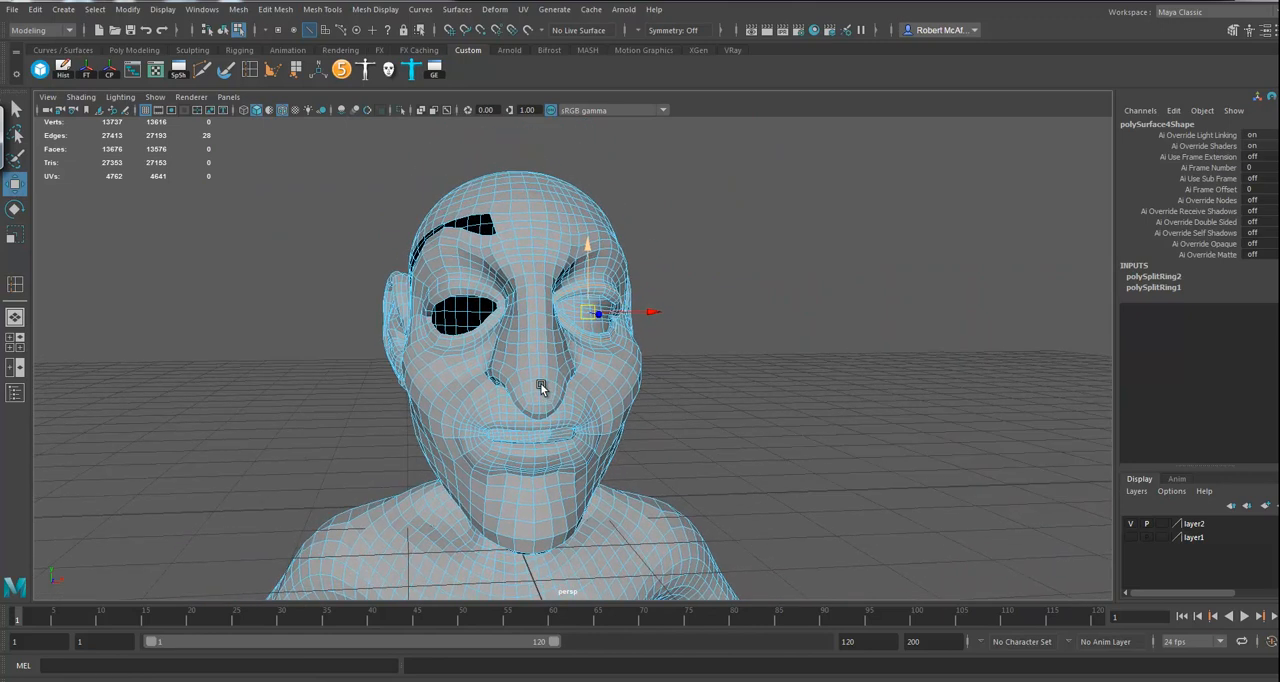
{"action": "left_click_drag", "start_coordinate": [546, 389], "coordinate": [569, 386], "text": "alt"}
{"action": "right_click_drag", "start_coordinate": [569, 386], "coordinate": [577, 385], "text": "alt"}
{"action": "left_click_drag", "start_coordinate": [577, 381], "coordinate": [545, 298], "text": "alt"}
{"action": "right_click", "coordinate": [529, 264]}
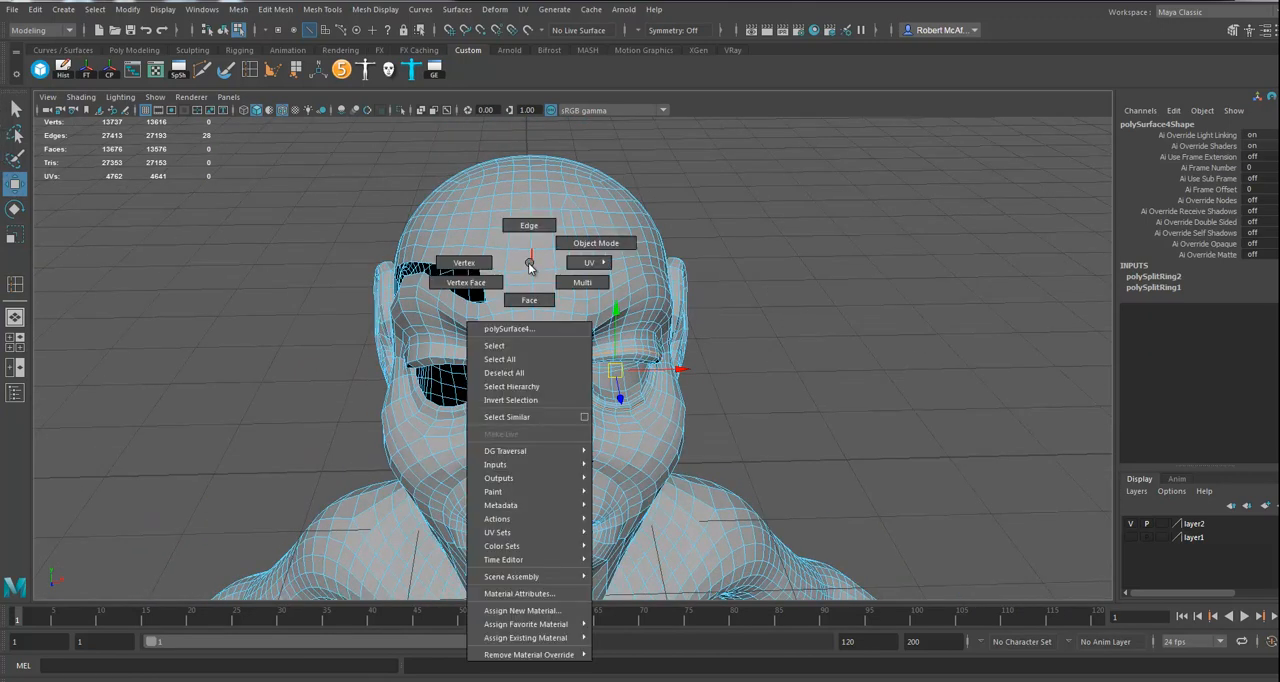
{"action": "right_click_drag", "start_coordinate": [530, 265], "coordinate": [567, 260]}
{"action": "left_click_drag", "start_coordinate": [670, 334], "coordinate": [617, 373], "text": "alt"}
{"action": "right_click_drag", "start_coordinate": [617, 373], "coordinate": [649, 345], "text": "alt"}
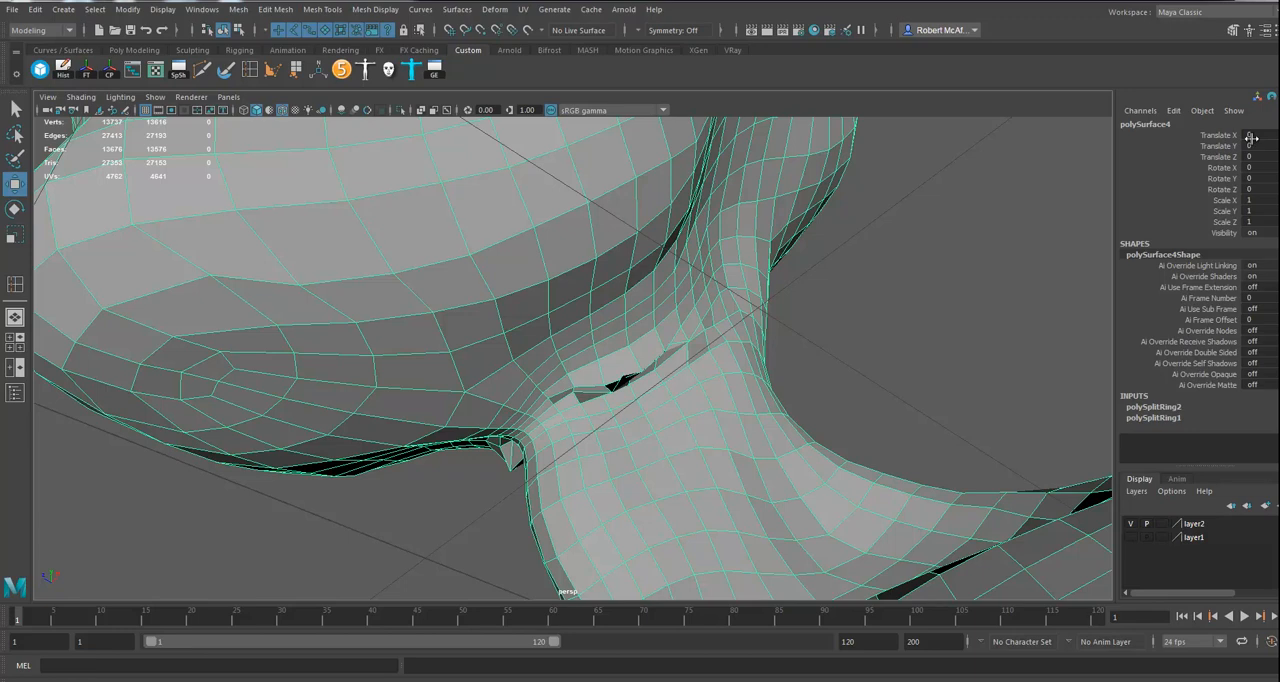
Step: Adjust the stray vertices at the crease between jaw and neck with Quad Draw, then reselect the head mesh
{"action": "left_click", "coordinate": [1232, 31]}
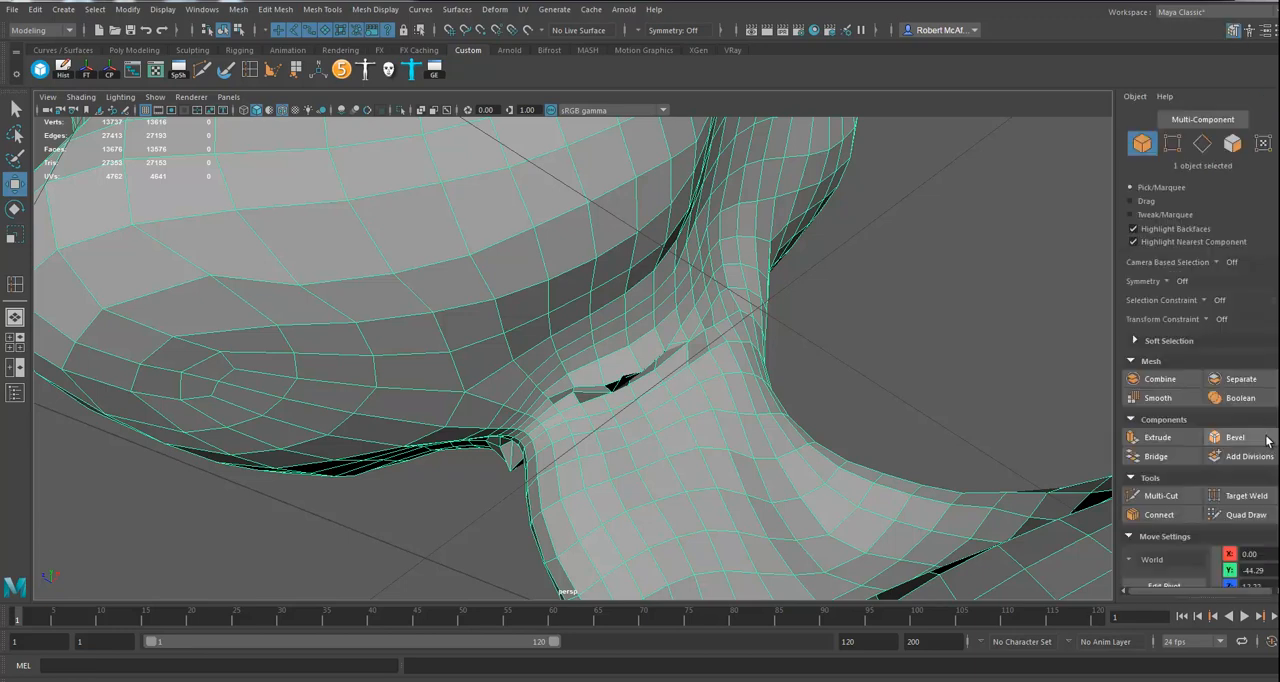
{"action": "left_click", "coordinate": [1245, 515]}
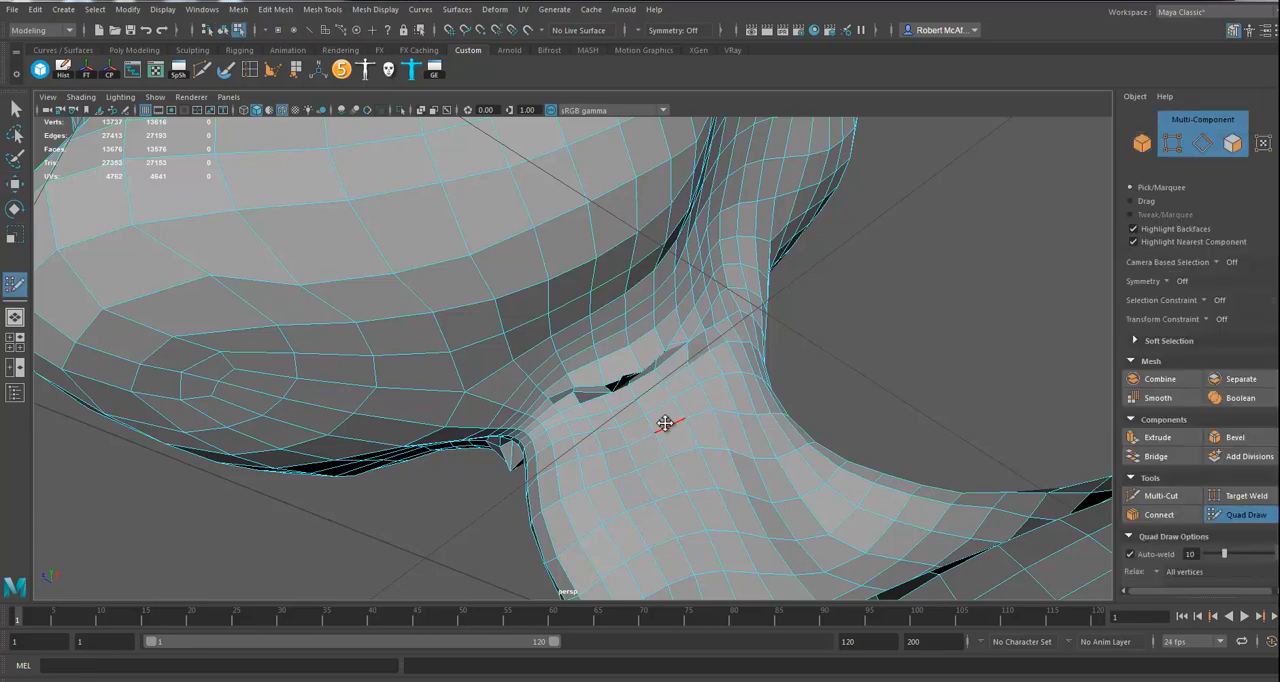
{"action": "left_click_drag", "start_coordinate": [666, 423], "coordinate": [686, 423], "text": "alt"}
{"action": "right_click", "coordinate": [645, 316]}
{"action": "left_click", "coordinate": [690, 296]}
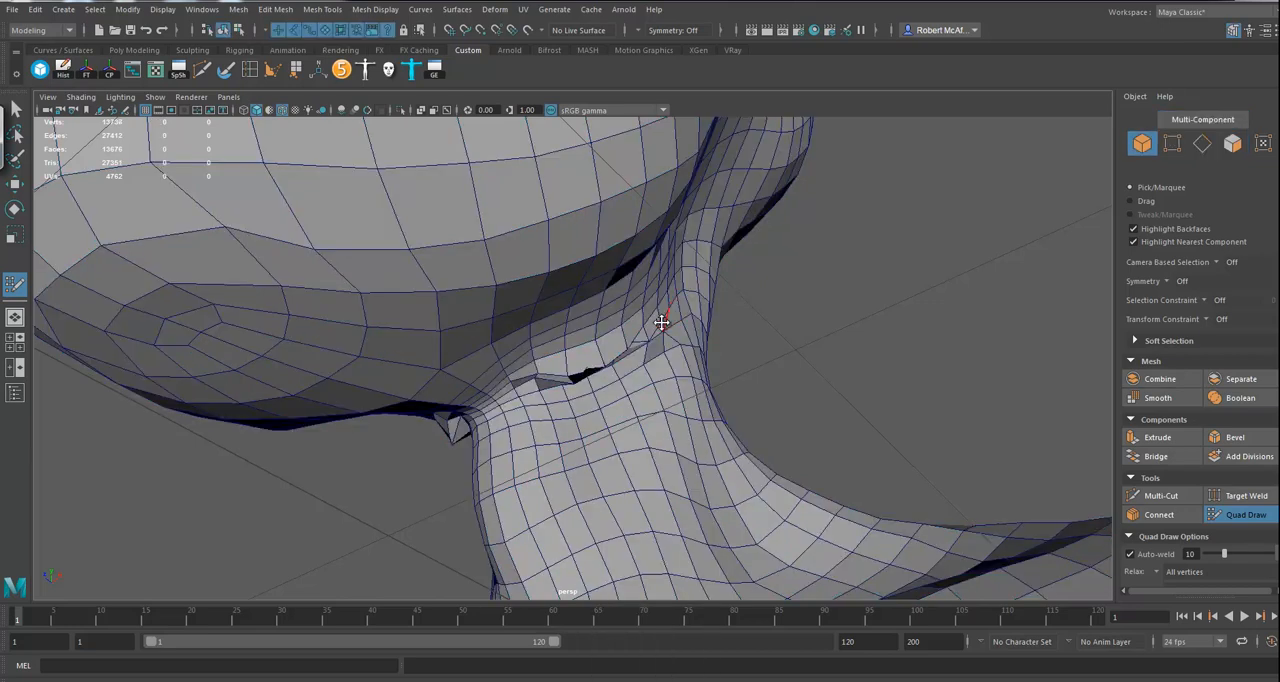
{"action": "left_click", "coordinate": [14, 185]}
{"action": "left_click", "coordinate": [510, 244]}
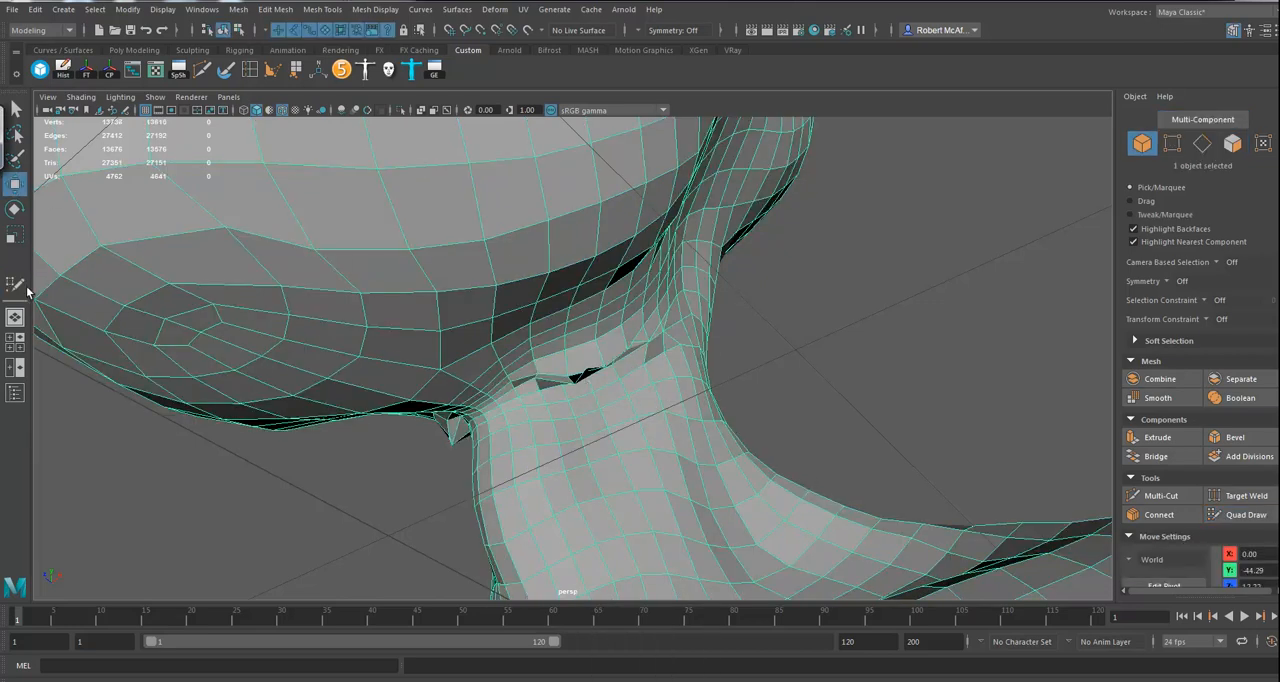
Step: Try to relax the vertices around the gap in the jaw-neck crease with Quad Draw
{"action": "left_click", "coordinate": [1246, 514]}
{"action": "mouse_move", "coordinate": [634, 337]}
{"action": "left_mouse_down", "text": "alt"}
{"action": "mouse_move", "coordinate": [666, 349]}
{"action": "mouse_move", "coordinate": [643, 328]}
{"action": "mouse_move", "coordinate": [622, 389]}
{"action": "left_mouse_up", "text": "alt"}
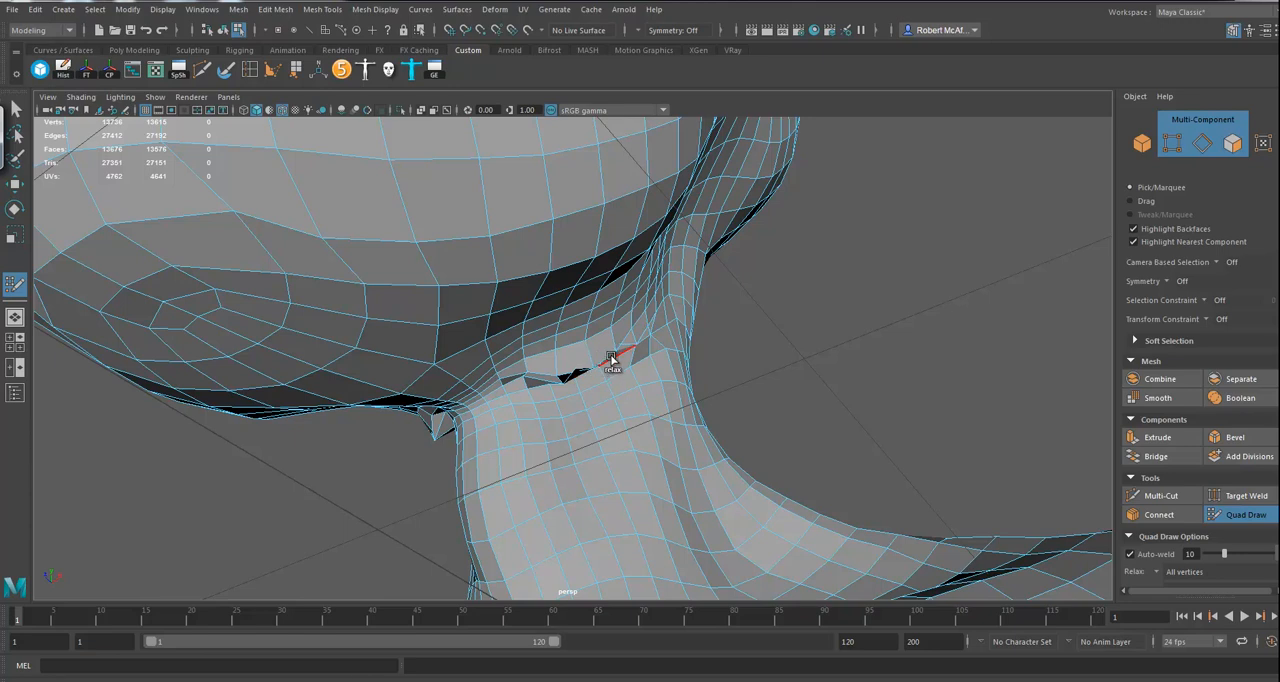
{"action": "left_click", "coordinate": [600, 364], "text": "ctrl+shift"}
{"action": "mouse_move", "coordinate": [532, 372]}
{"action": "left_mouse_down", "text": "shift"}
{"action": "mouse_move", "coordinate": [526, 356]}
{"action": "mouse_move", "coordinate": [551, 370]}
{"action": "left_mouse_up", "text": "shift"}
{"action": "right_click_drag", "start_coordinate": [558, 290], "coordinate": [624, 262]}
{"action": "left_click", "coordinate": [16, 185]}
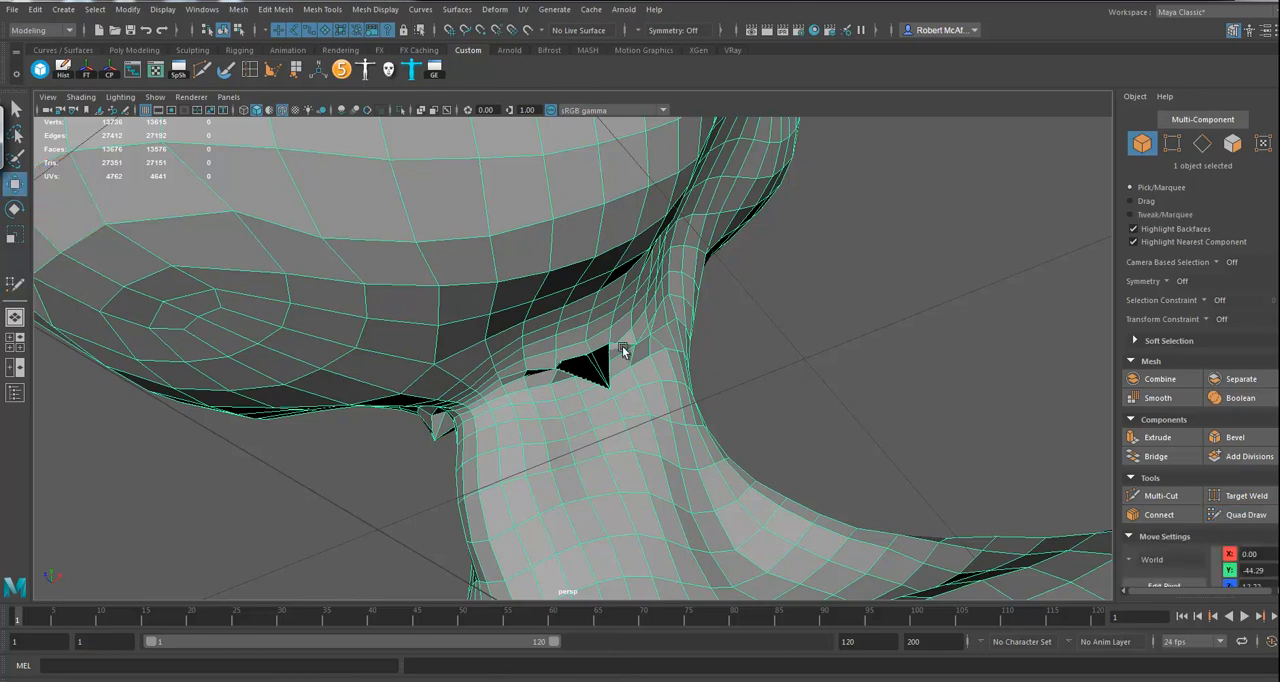
Step: Even out the tangled faces along the jaw-neck crease using the Sculpt Geometry Tool's Relax operation with a radius of about 1.3
{"action": "middle_click_drag", "start_coordinate": [626, 340], "coordinate": [632, 353], "text": "alt"}
{"action": "mouse_move", "coordinate": [635, 269]}
{"action": "right_mouse_down"}
{"action": "mouse_move", "coordinate": [620, 532]}
{"action": "mouse_move", "coordinate": [627, 497]}
{"action": "mouse_move", "coordinate": [735, 521]}
{"action": "right_mouse_up"}
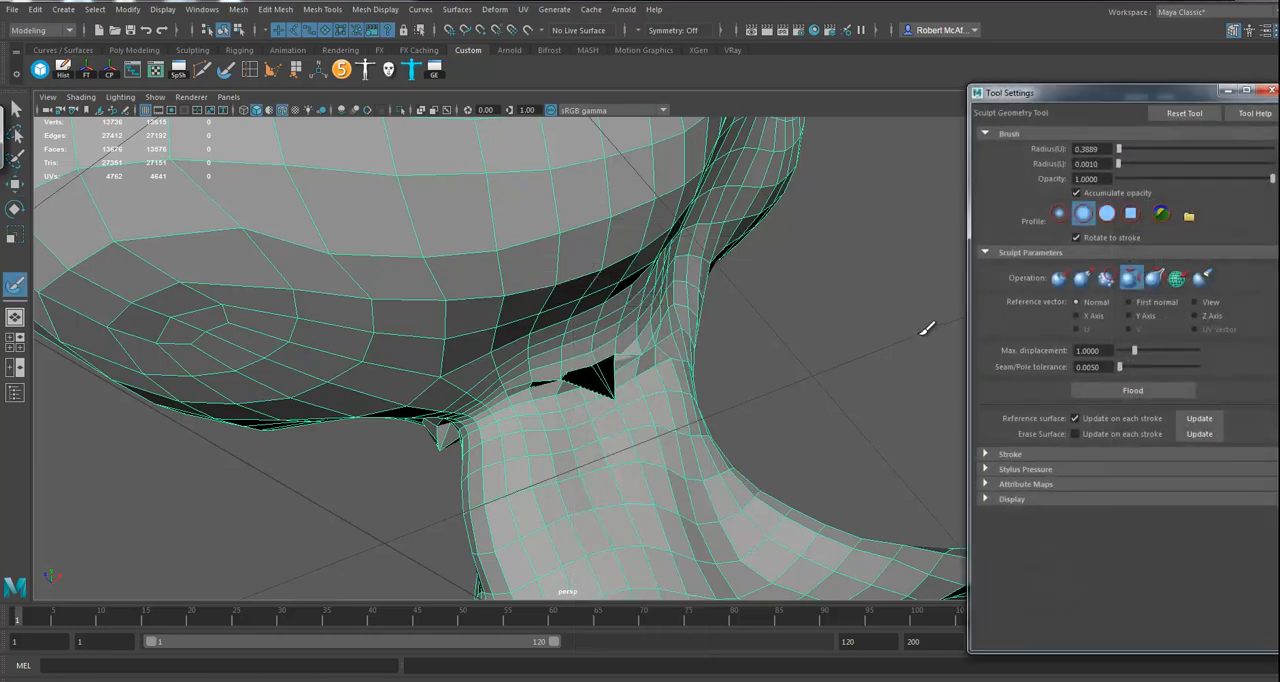
{"action": "left_click_drag", "start_coordinate": [1067, 93], "coordinate": [981, 94]}
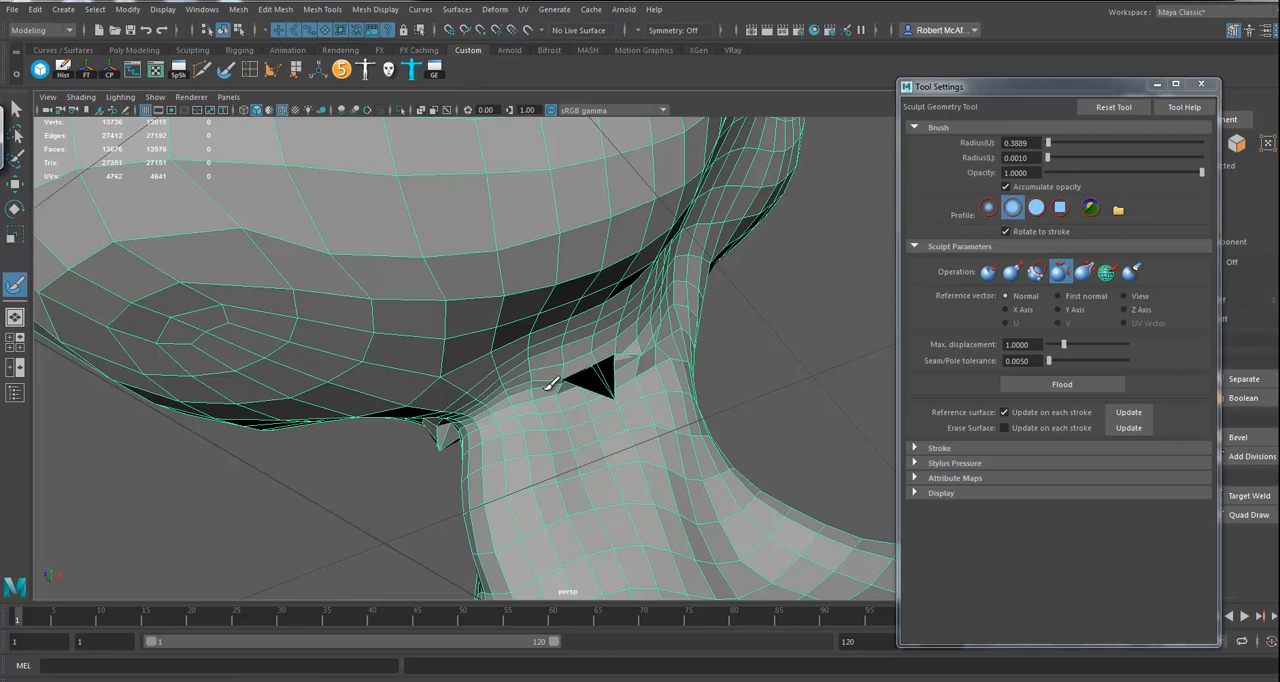
{"action": "mouse_move", "coordinate": [565, 390]}
{"action": "left_mouse_down"}
{"action": "mouse_move", "coordinate": [610, 378]}
{"action": "mouse_move", "coordinate": [597, 380]}
{"action": "left_mouse_up"}
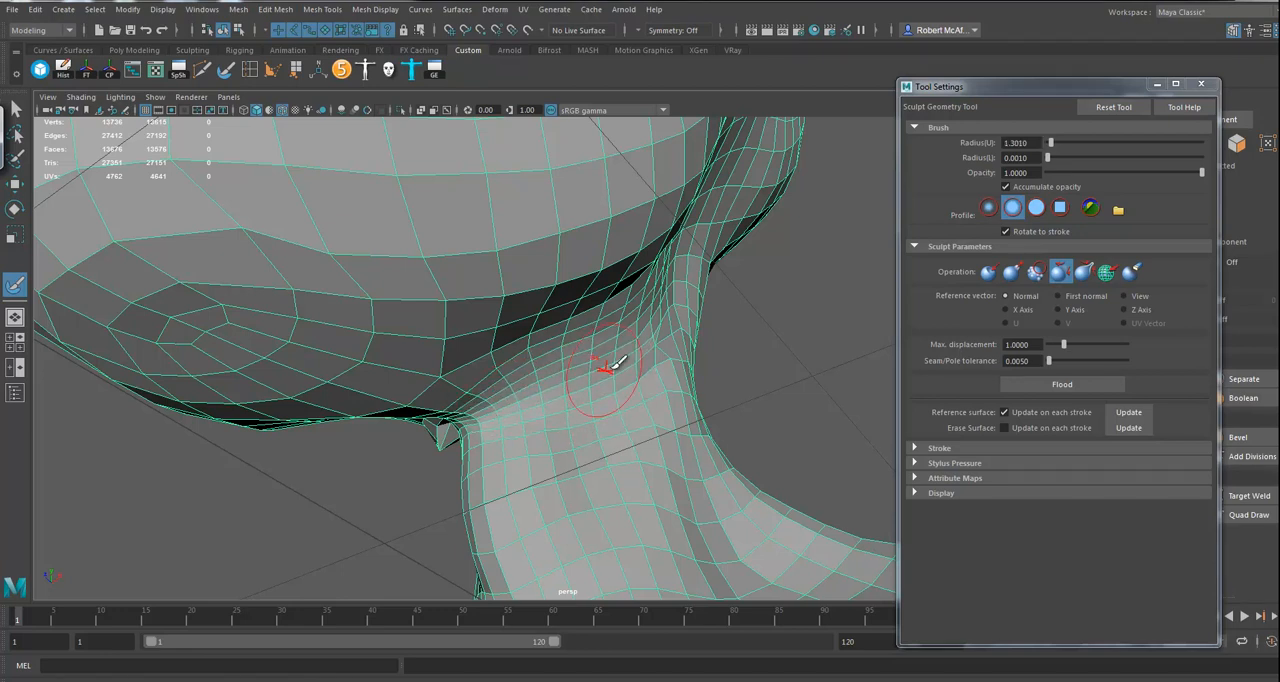
{"action": "mouse_move", "coordinate": [654, 340]}
{"action": "left_mouse_down", "text": "alt"}
{"action": "mouse_move", "coordinate": [596, 386]}
{"action": "mouse_move", "coordinate": [590, 445]}
{"action": "left_mouse_up", "text": "alt"}
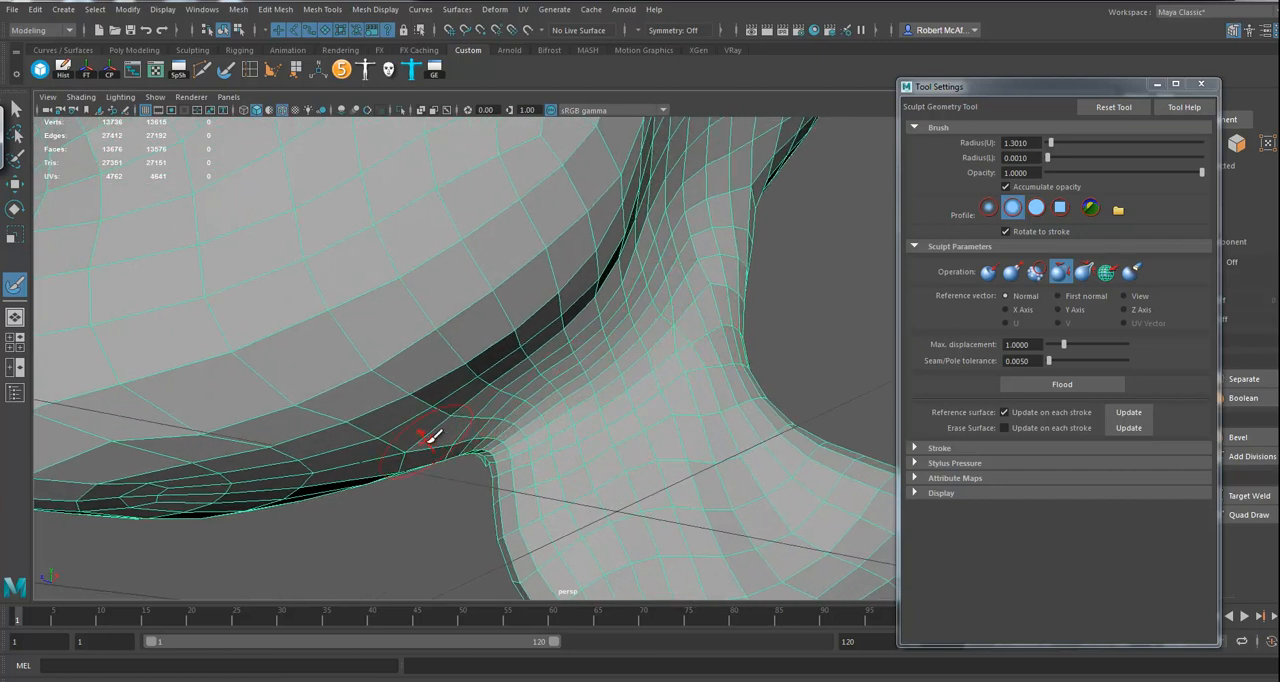
{"action": "mouse_move", "coordinate": [557, 417]}
{"action": "left_mouse_down", "text": "alt"}
{"action": "mouse_move", "coordinate": [569, 421]}
{"action": "mouse_move", "coordinate": [609, 365]}
{"action": "left_mouse_up", "text": "alt"}
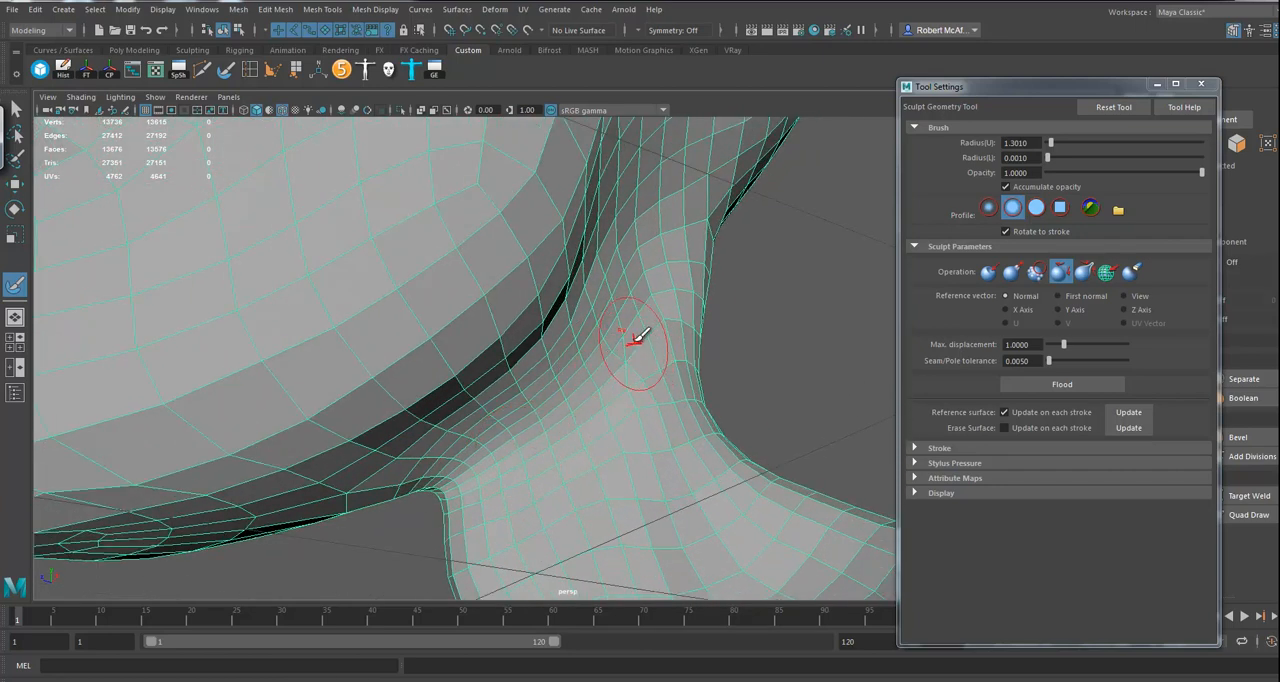
Step: Cut a new edge across the uneven faces on the neck below the jaw crease with Multi-Cut
{"action": "left_click", "coordinate": [15, 183]}
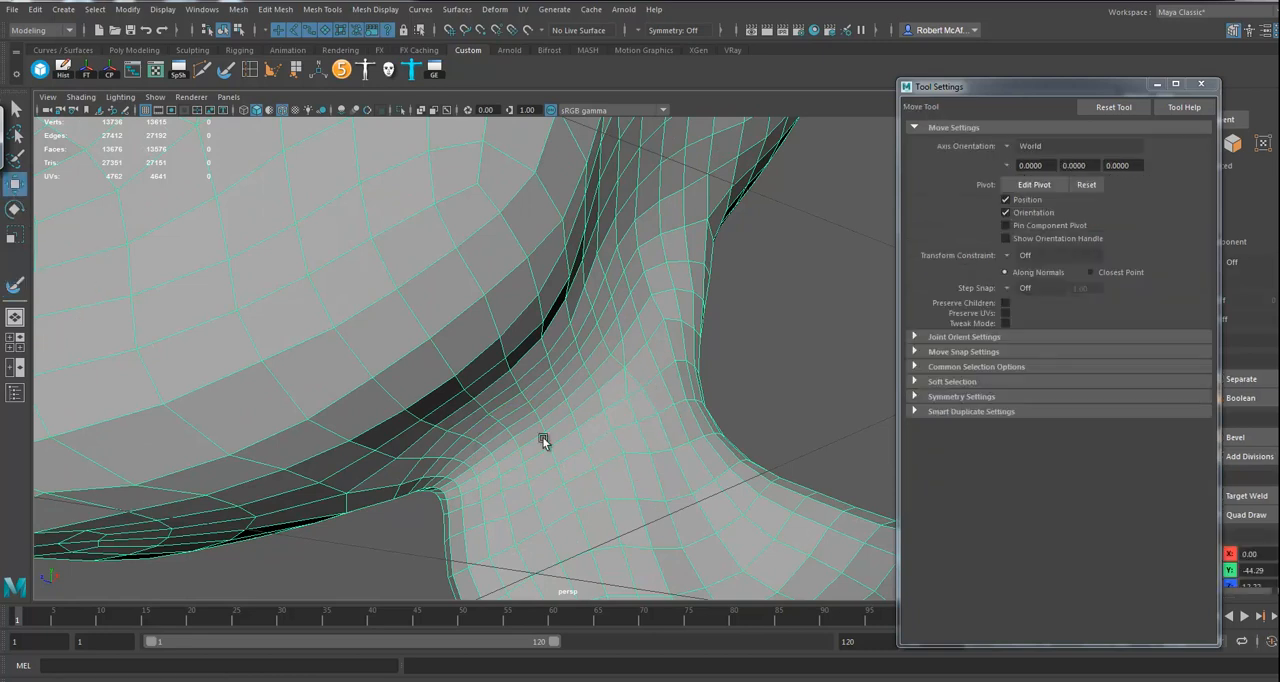
{"action": "left_click_drag", "start_coordinate": [554, 488], "coordinate": [580, 515], "text": "alt"}
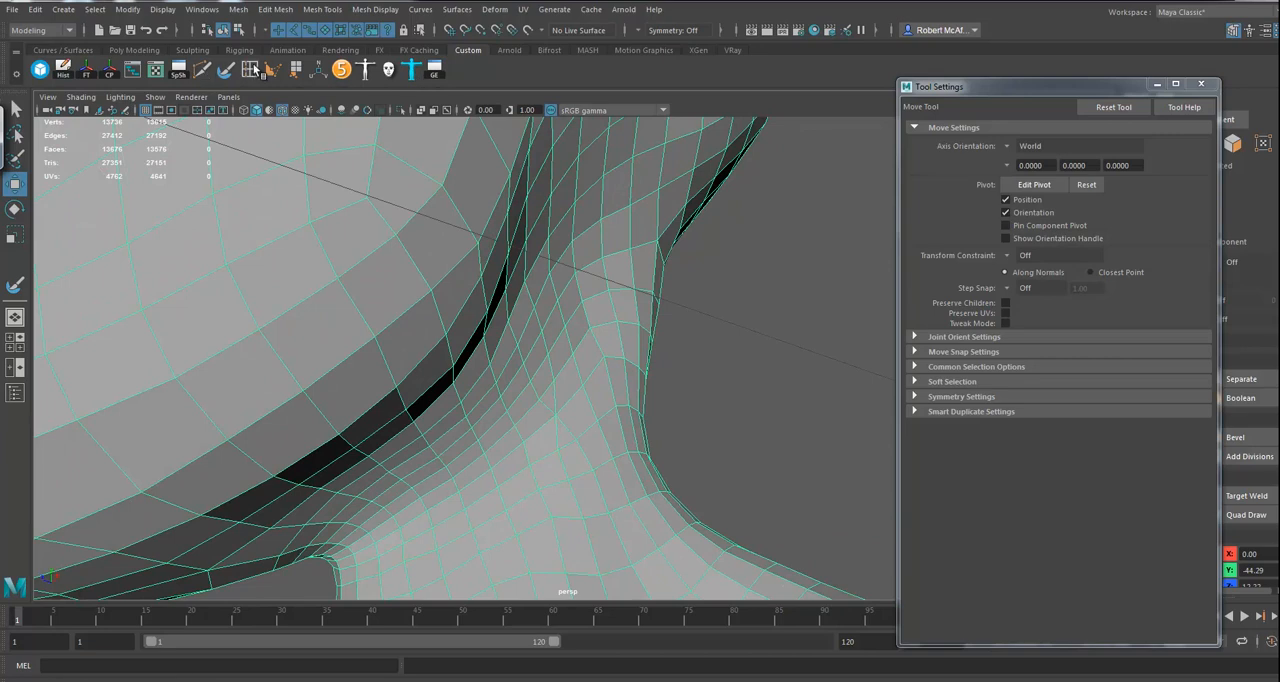
{"action": "left_click", "coordinate": [201, 69]}
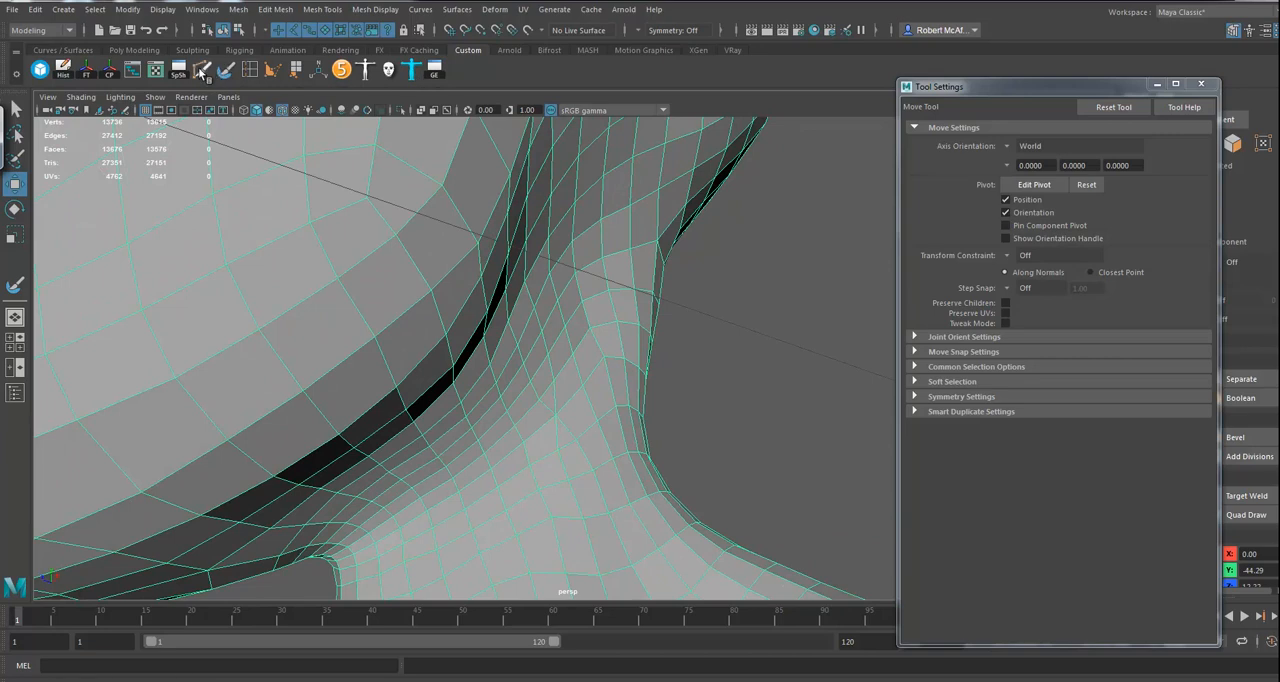
{"action": "left_click", "coordinate": [539, 400]}
{"action": "left_click", "coordinate": [565, 455]}
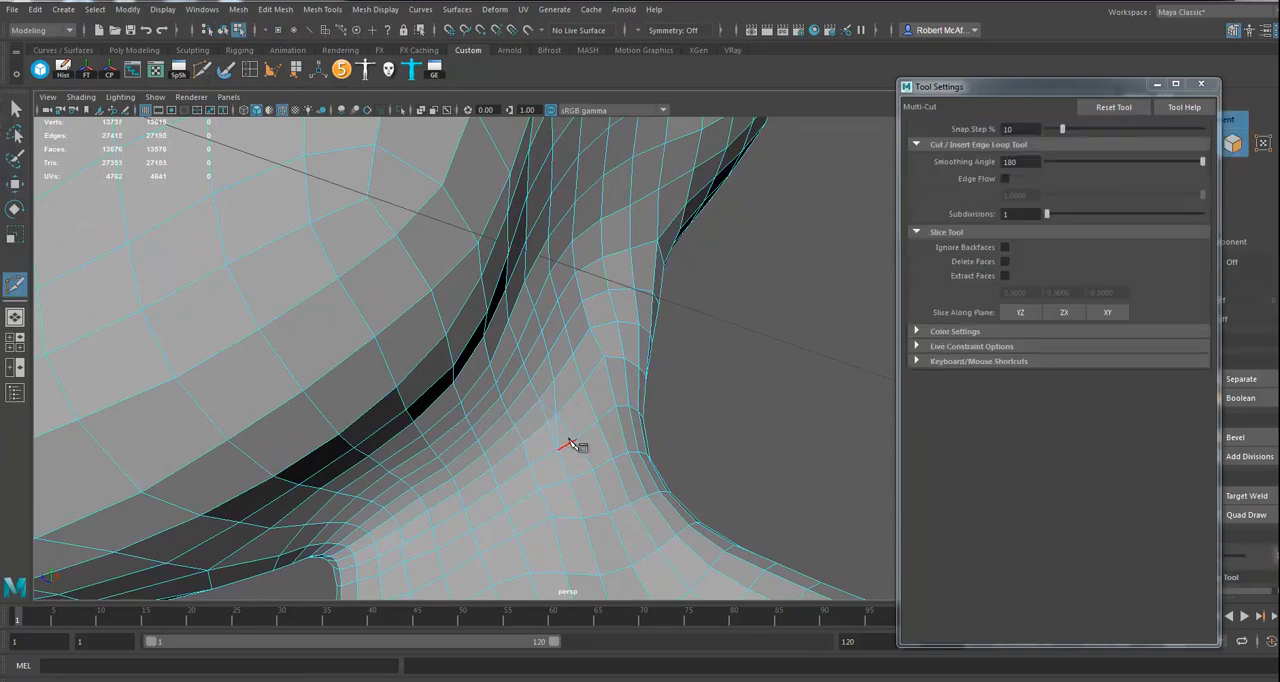
Step: Delete the two surplus edges beside the new cut on the neck and return the mesh to object mode
{"action": "key", "text": "w"}
{"action": "left_click", "coordinate": [549, 410]}
{"action": "key", "text": "Delete"}
{"action": "left_click", "coordinate": [558, 437]}
{"action": "key", "text": "Delete"}
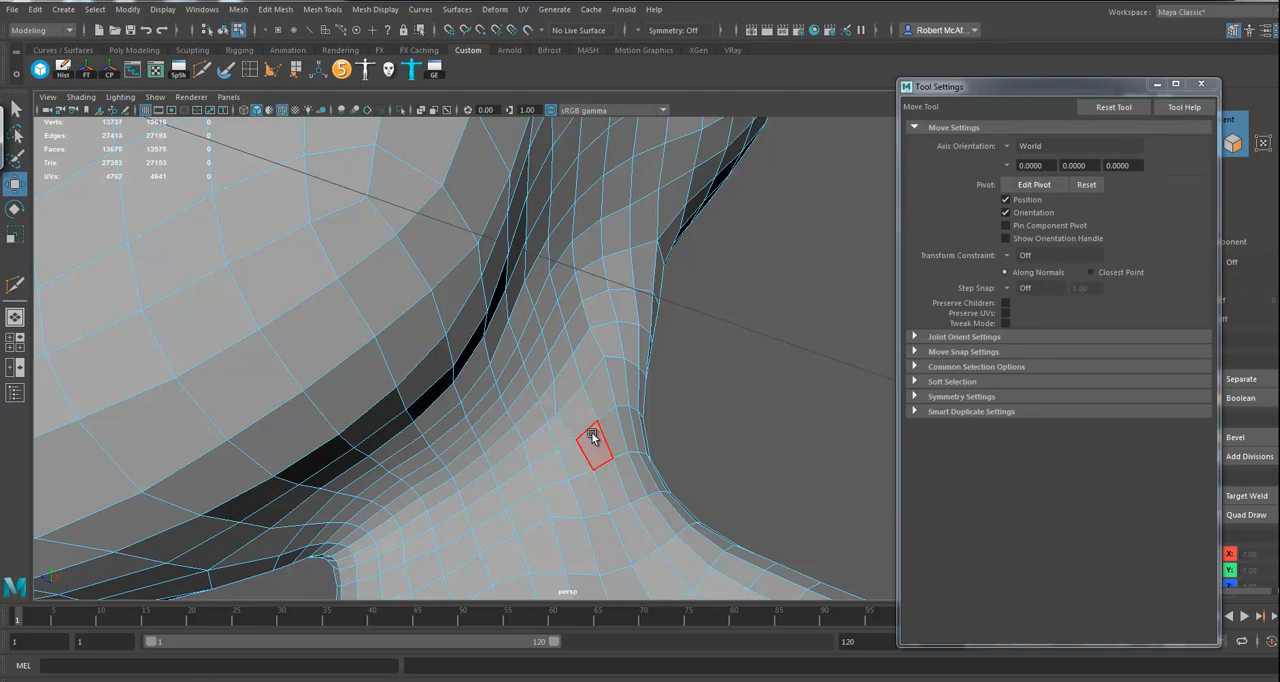
{"action": "right_click_drag", "start_coordinate": [532, 378], "coordinate": [582, 298]}
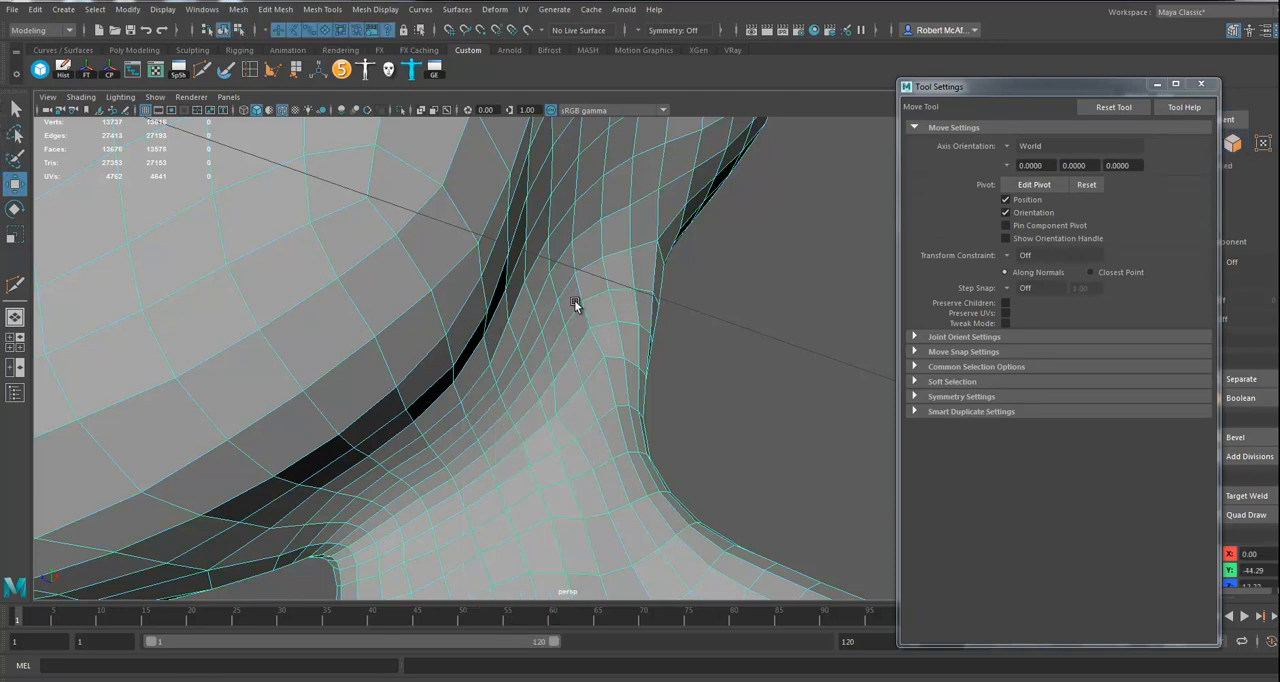
Step: Relax the recut neck faces with the Sculpt Geometry Tool at a radius of about 0.98
{"action": "left_click", "coordinate": [225, 69]}
{"action": "left_click_drag", "start_coordinate": [530, 450], "coordinate": [565, 407]}
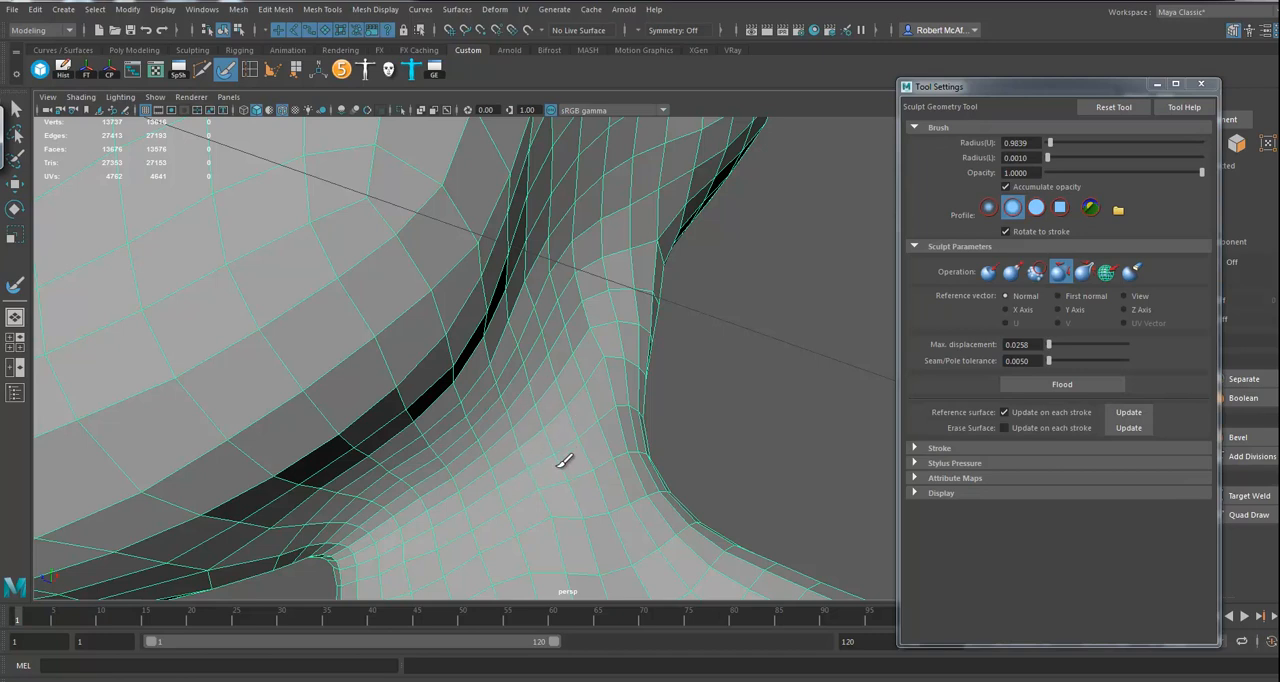
{"action": "left_click_drag", "start_coordinate": [583, 474], "coordinate": [513, 468], "text": "alt"}
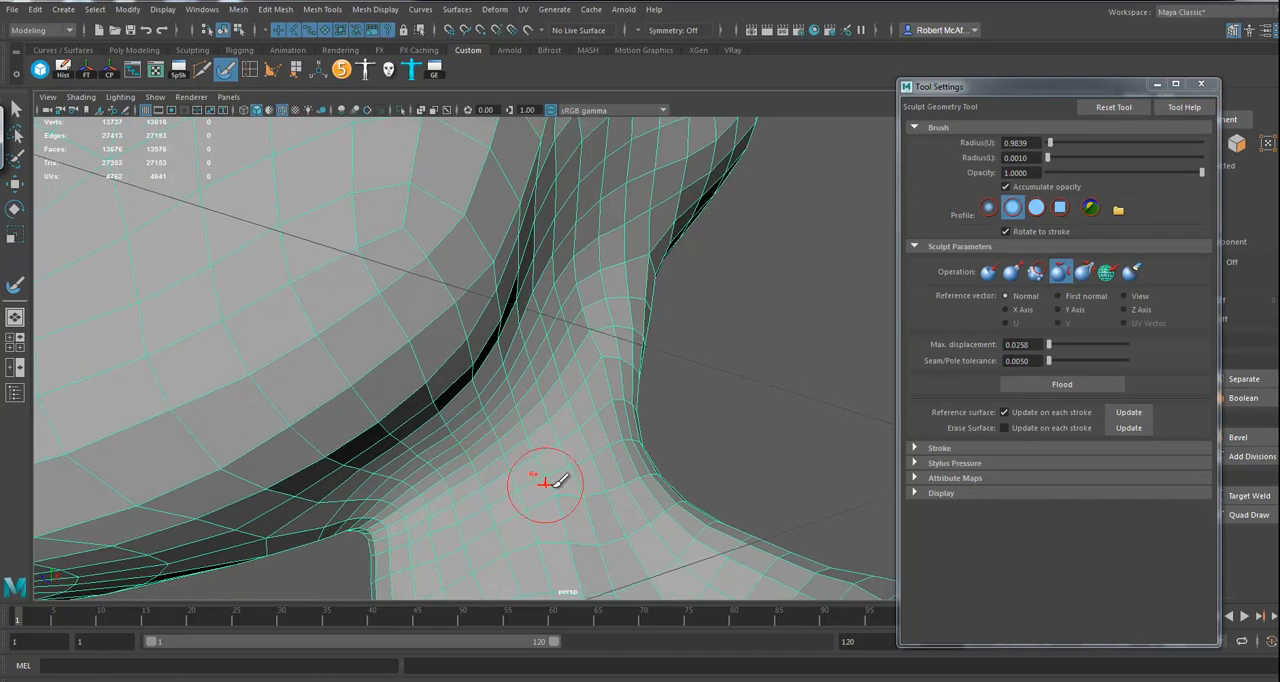
{"action": "left_click_drag", "start_coordinate": [491, 534], "coordinate": [551, 440], "text": "alt"}
Step: Delete the single crosswise edge on the cheek between the outer eye corner and the earlobe
{"action": "scroll", "coordinate": [594, 394], "scroll_direction": "down", "scroll_amount": 4}
{"action": "left_click_drag", "start_coordinate": [594, 394], "coordinate": [491, 429], "text": "alt"}
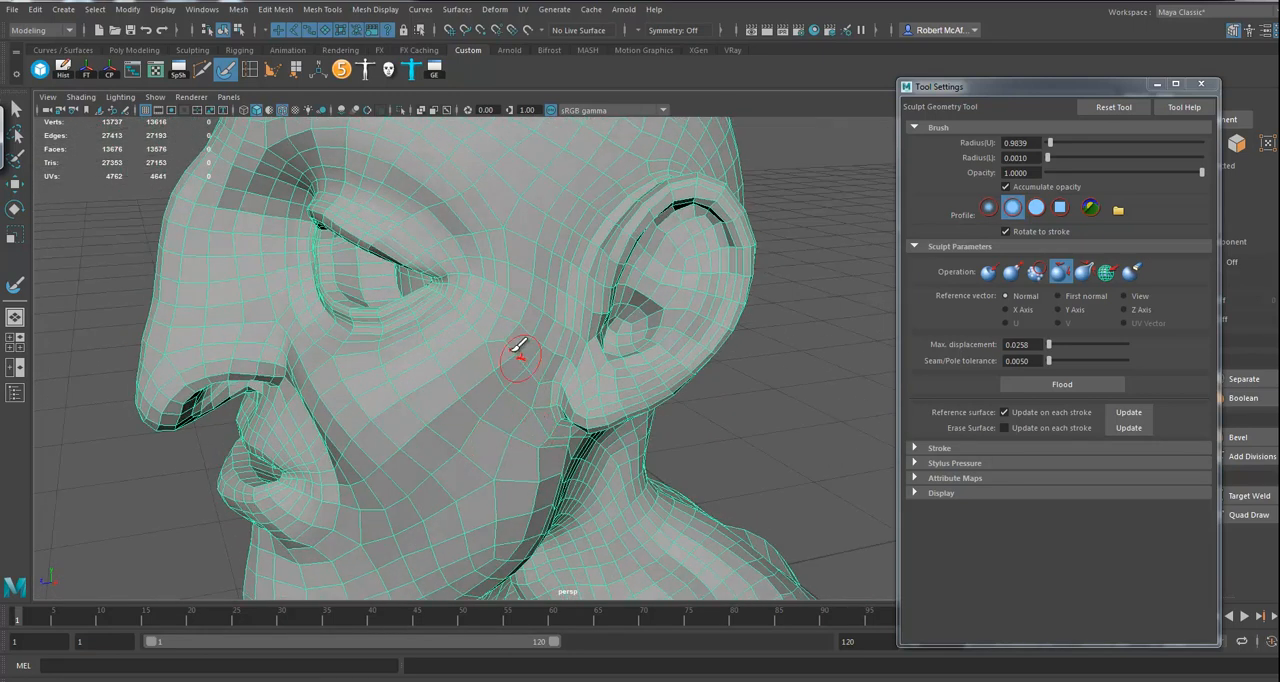
{"action": "left_click_drag", "start_coordinate": [552, 425], "coordinate": [570, 462], "text": "alt"}
{"action": "left_click_drag", "start_coordinate": [500, 482], "coordinate": [565, 505], "text": "alt"}
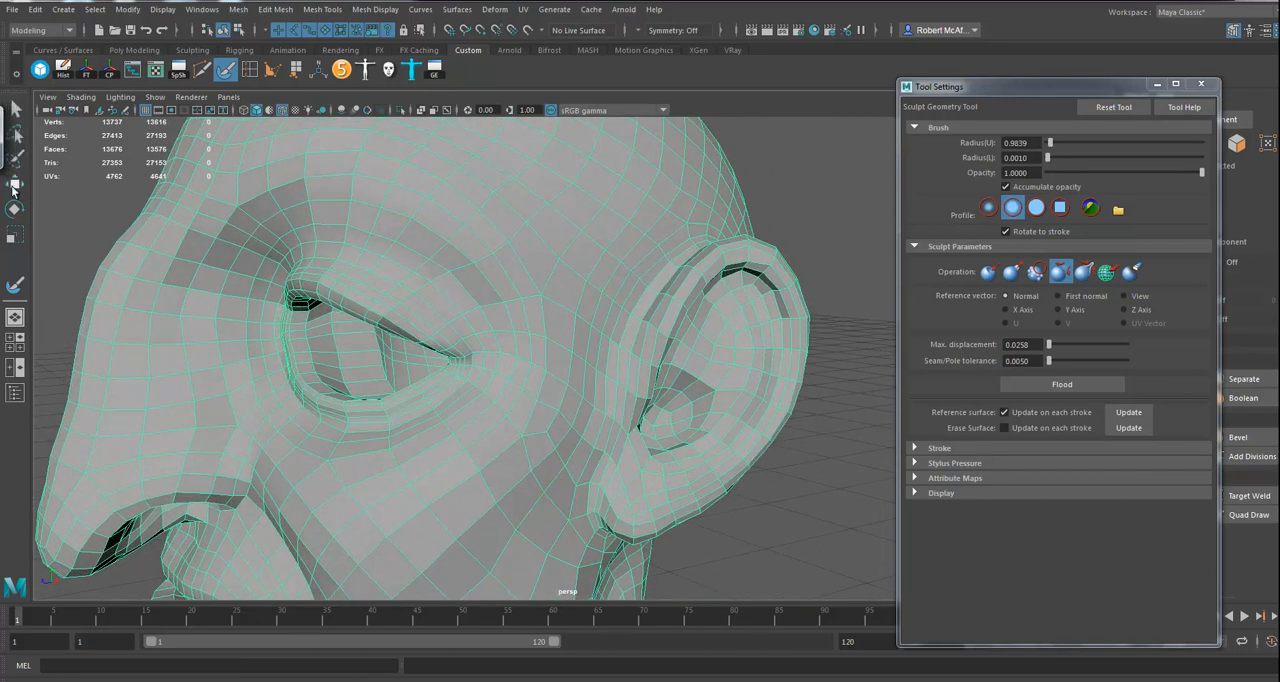
{"action": "left_click", "coordinate": [15, 184]}
{"action": "right_click_drag", "start_coordinate": [546, 446], "coordinate": [547, 279]}
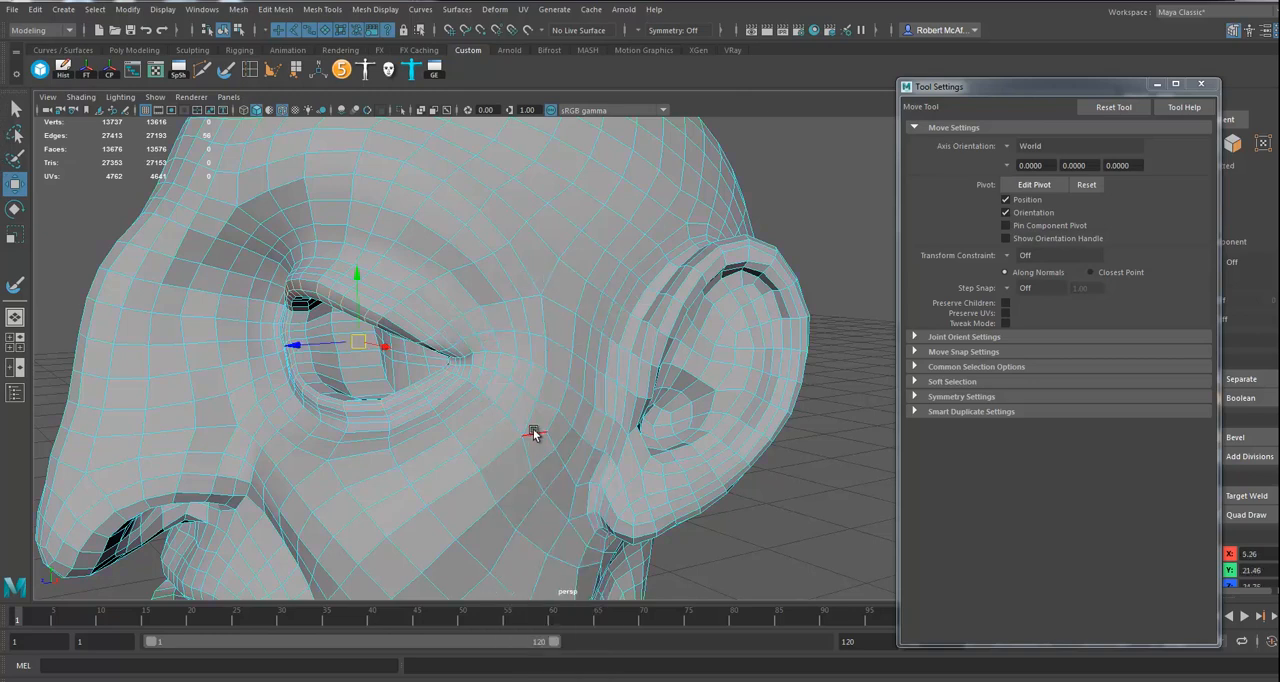
{"action": "left_click", "coordinate": [532, 428]}
{"action": "key", "text": "Delete"}
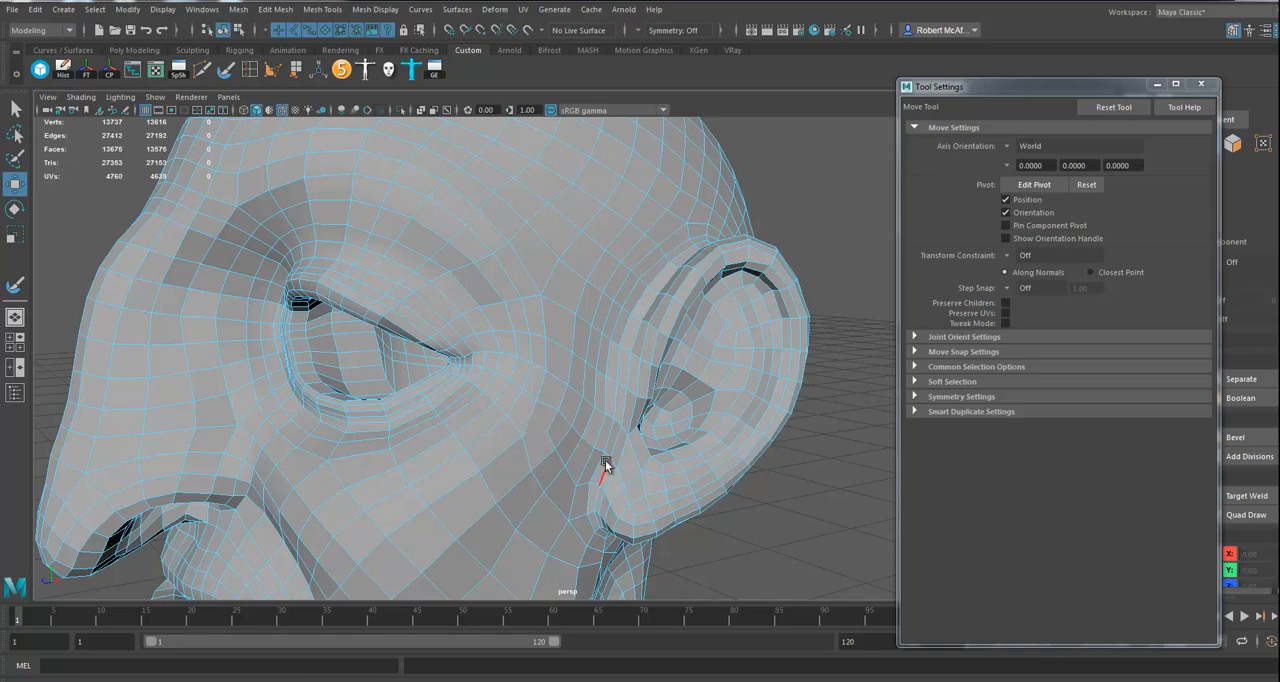
Step: Insert two edge loops, one across the cheek and one running from the cheek past the eye corner and nose
{"action": "left_click", "coordinate": [250, 70]}
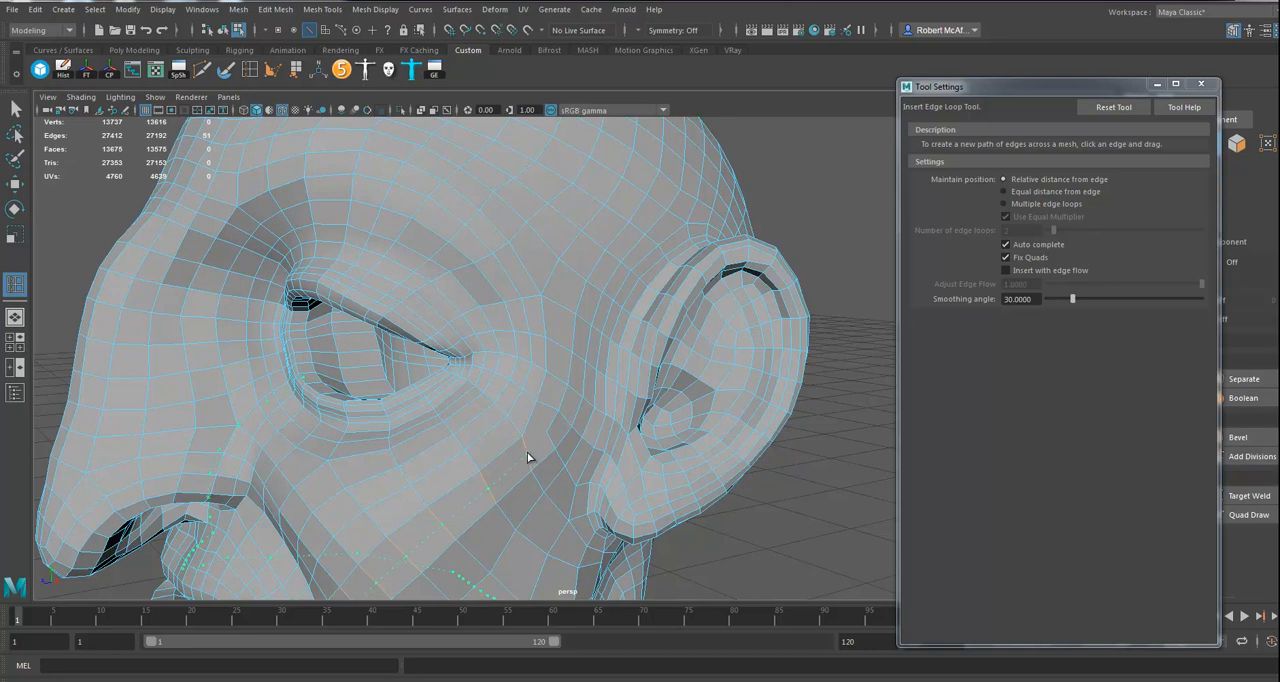
{"action": "left_click", "coordinate": [526, 457]}
{"action": "left_click_drag", "start_coordinate": [526, 457], "coordinate": [597, 445], "text": "alt"}
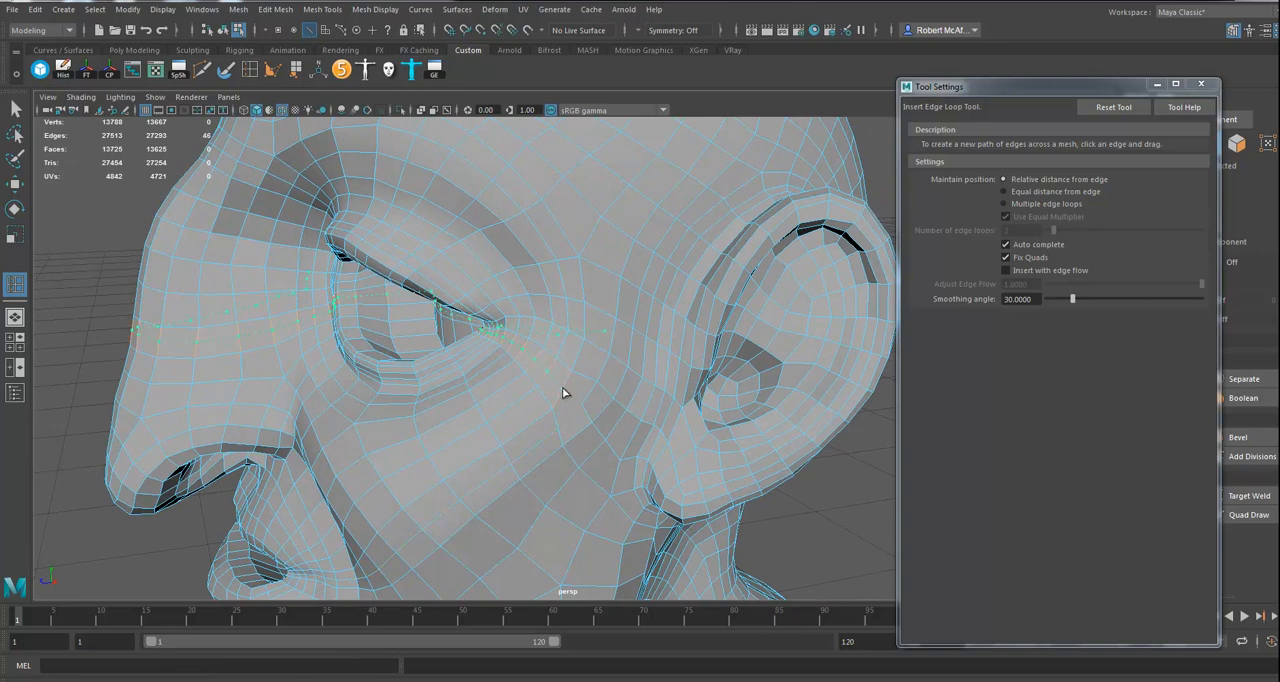
{"action": "left_click_drag", "start_coordinate": [562, 387], "coordinate": [470, 405]}
Step: Use Multi-Cut to add two edges between existing vertices on the cheek below the outer eye corner
{"action": "left_click", "coordinate": [203, 70]}
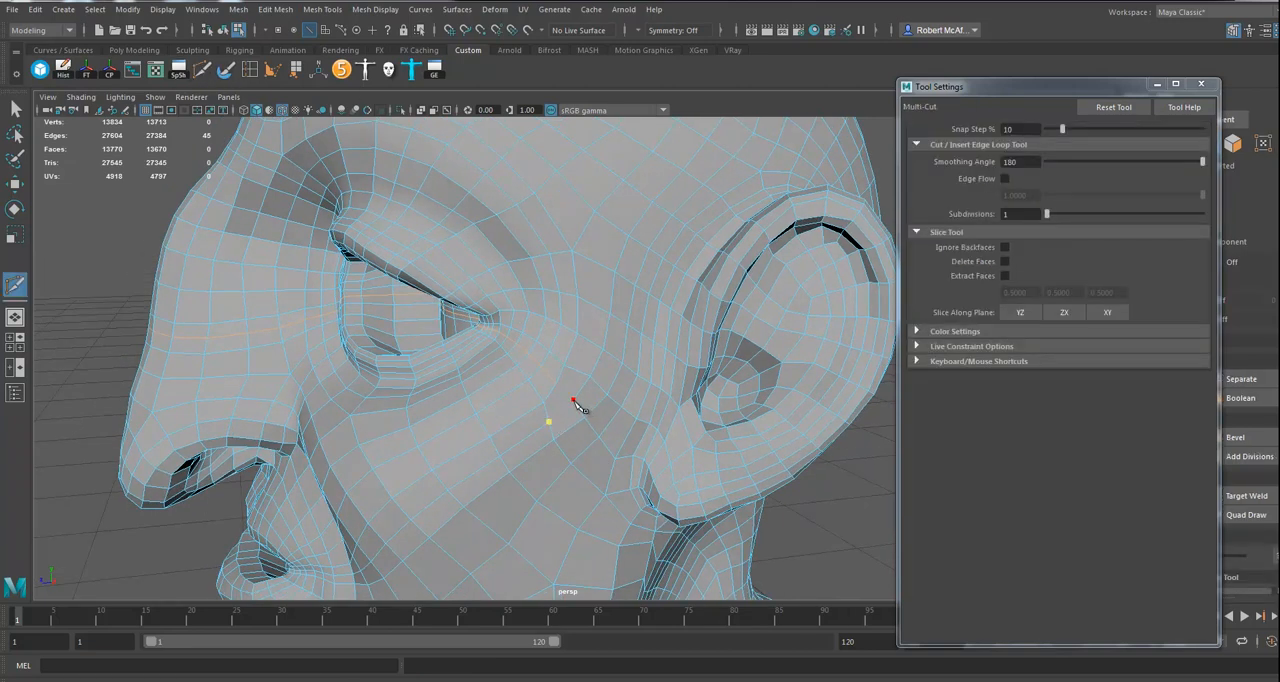
{"action": "right_click", "coordinate": [481, 386]}
{"action": "left_click_drag", "start_coordinate": [481, 386], "coordinate": [590, 403], "text": "alt"}
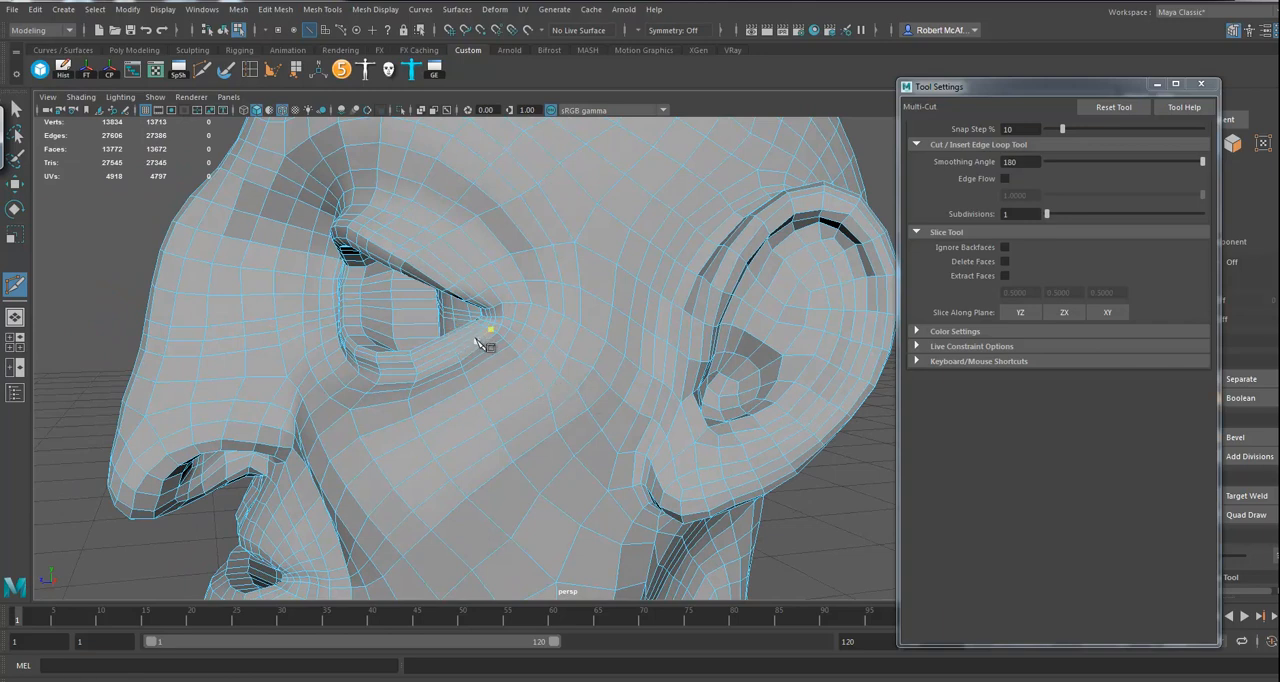
{"action": "left_click_drag", "start_coordinate": [563, 414], "coordinate": [575, 405], "text": "alt"}
{"action": "right_click_drag", "start_coordinate": [575, 405], "coordinate": [664, 431], "text": "alt"}
Step: Slide the edge path running from the outer eye corner onto the cheek with Slide Edge, and return the mesh to object mode
{"action": "left_click", "coordinate": [15, 181]}
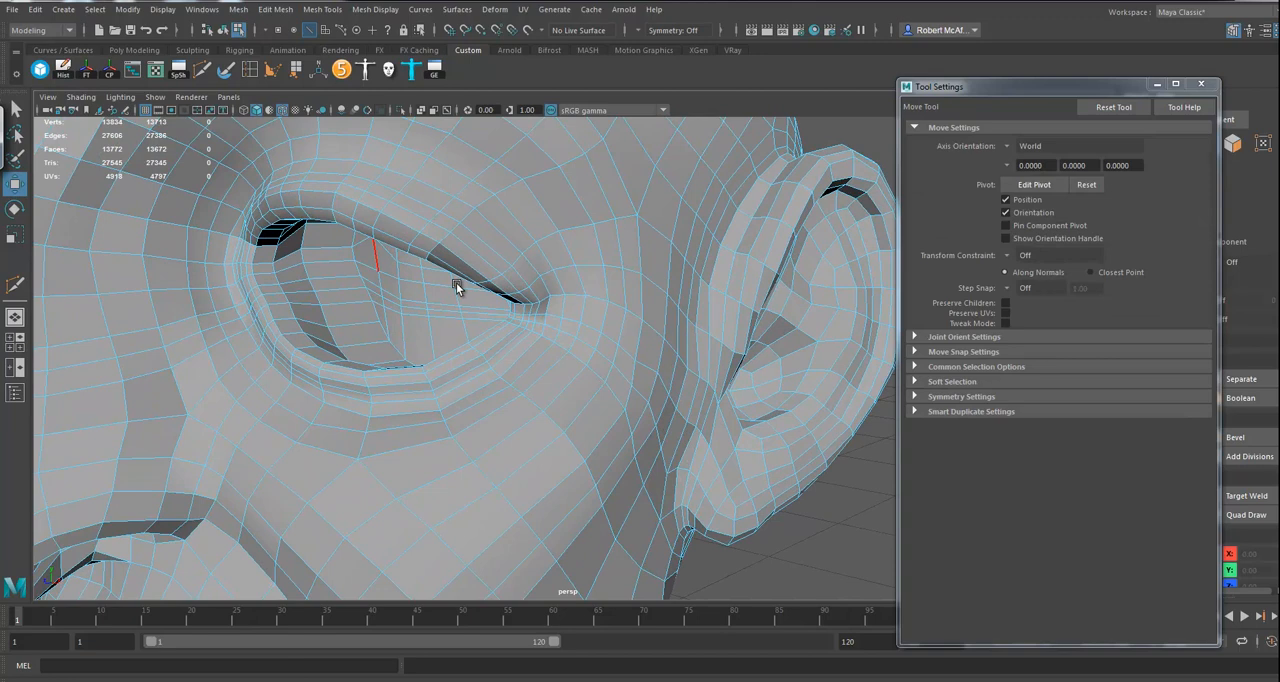
{"action": "left_click", "coordinate": [506, 322]}
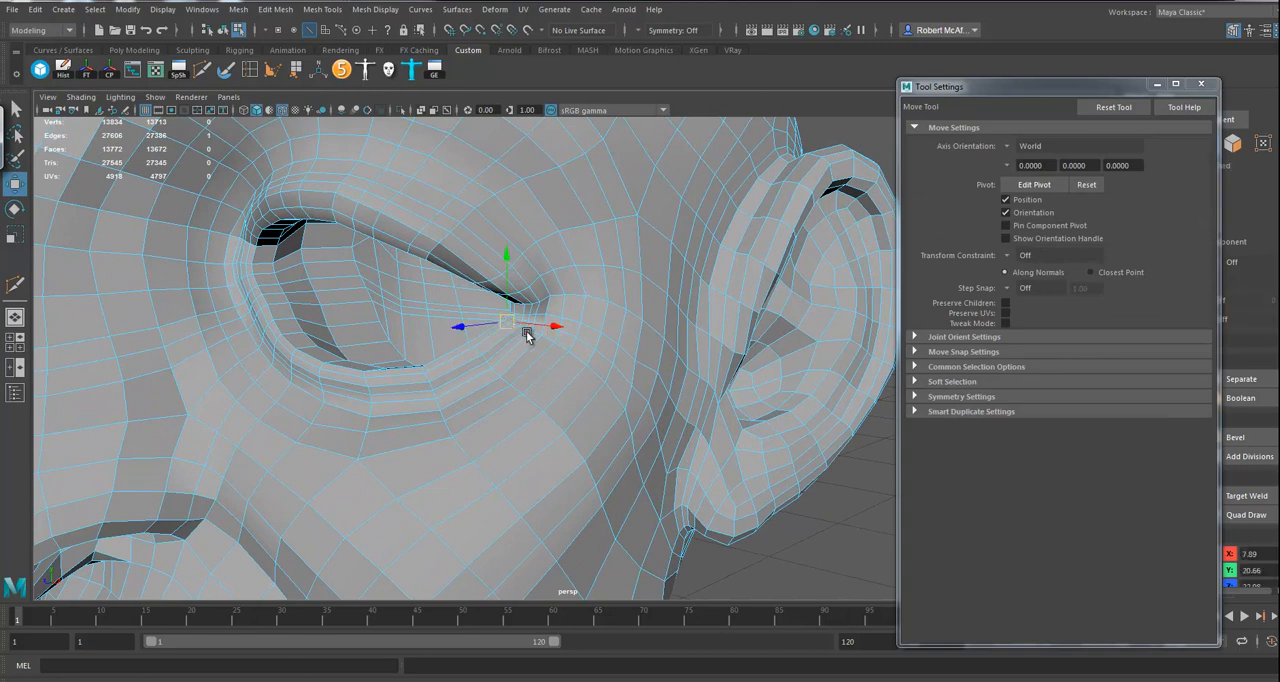
{"action": "double_click", "coordinate": [592, 374], "text": "shift"}
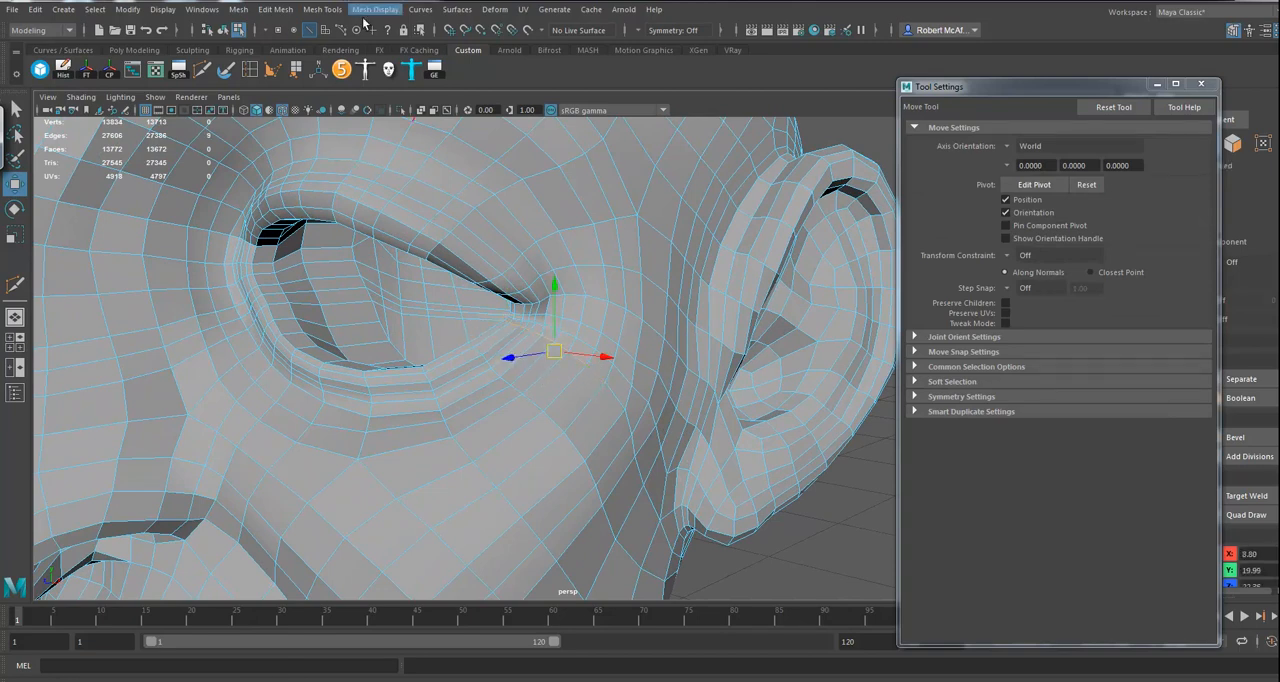
{"action": "left_click", "coordinate": [315, 11]}
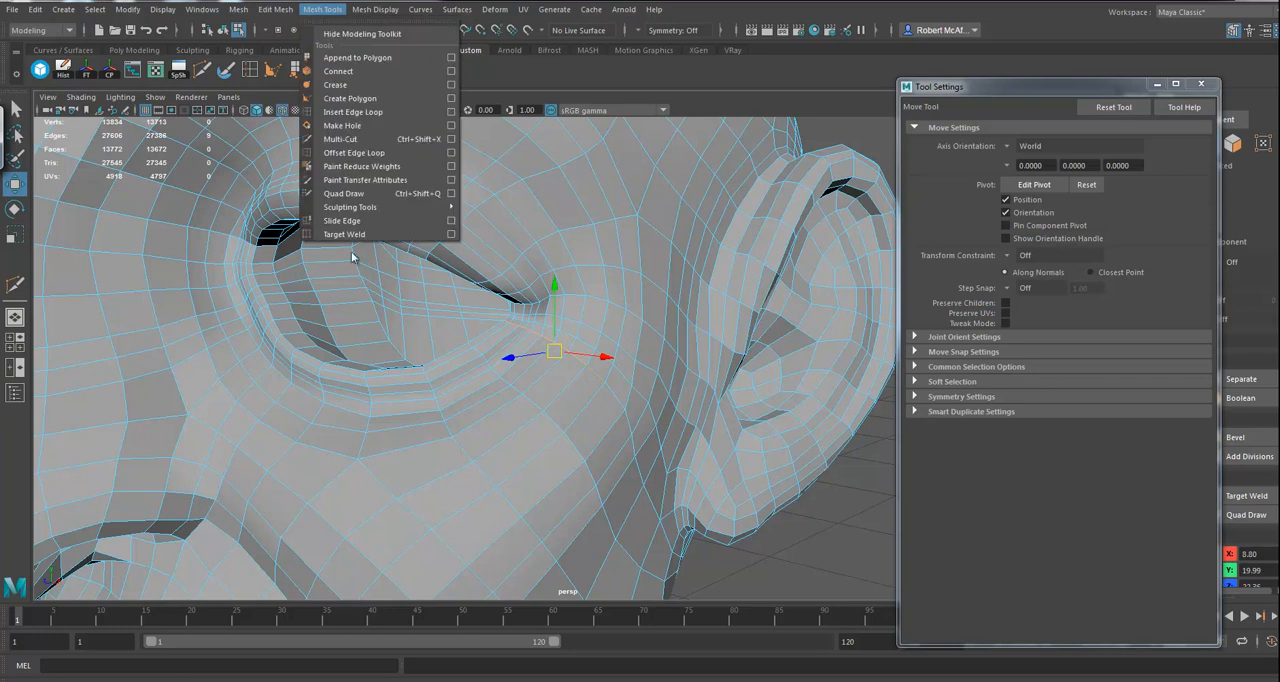
{"action": "left_click", "coordinate": [345, 221]}
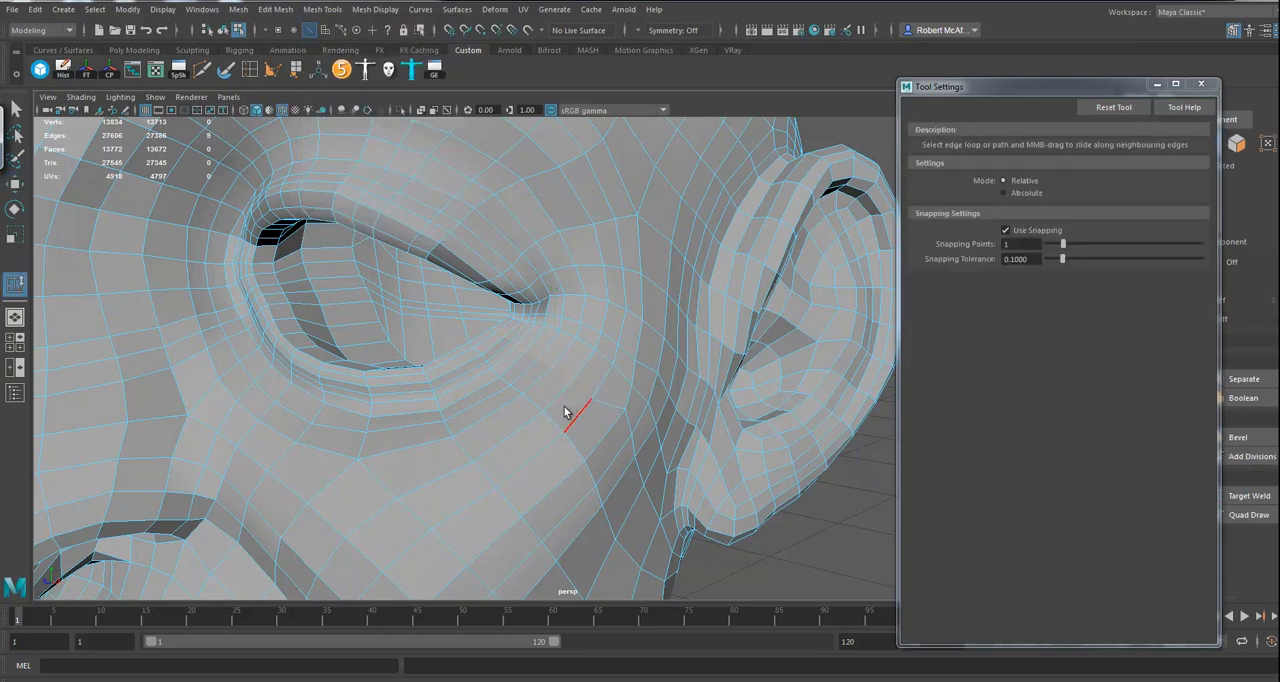
{"action": "left_click_drag", "start_coordinate": [644, 425], "coordinate": [630, 424], "text": "alt"}
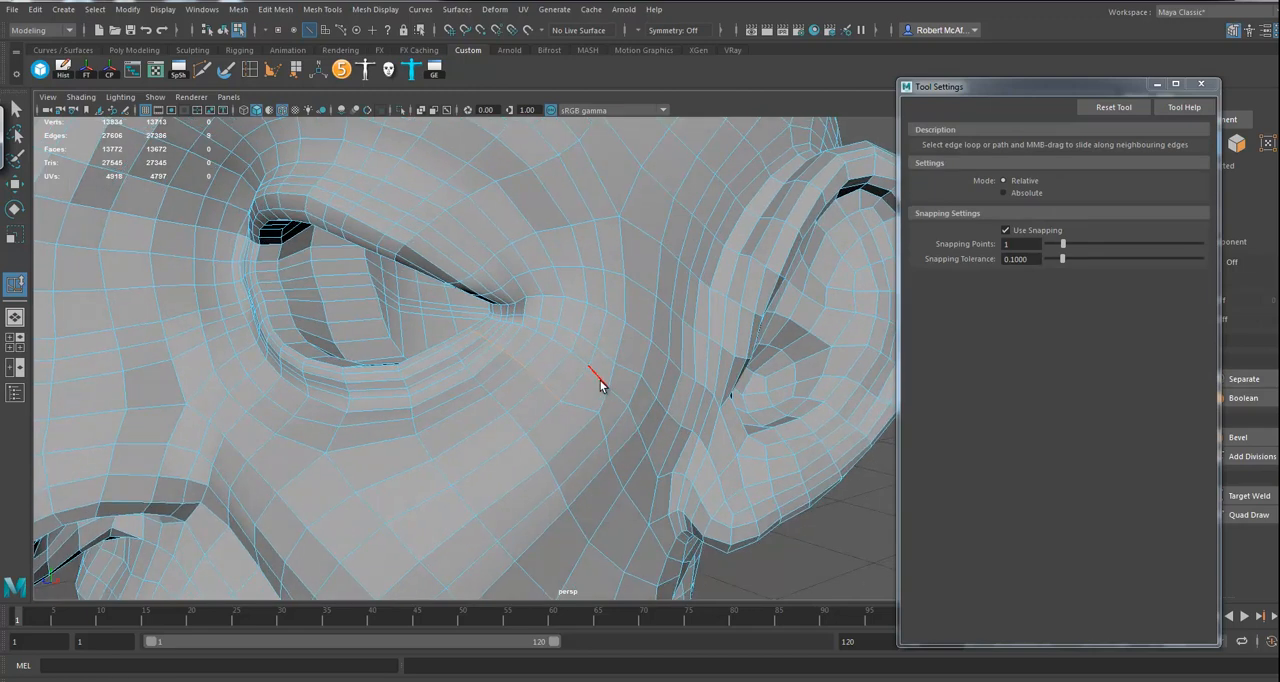
{"action": "left_click", "coordinate": [490, 317], "text": "shift"}
{"action": "middle_click_drag", "start_coordinate": [533, 381], "coordinate": [565, 391]}
{"action": "right_click_drag", "start_coordinate": [534, 317], "coordinate": [586, 330]}
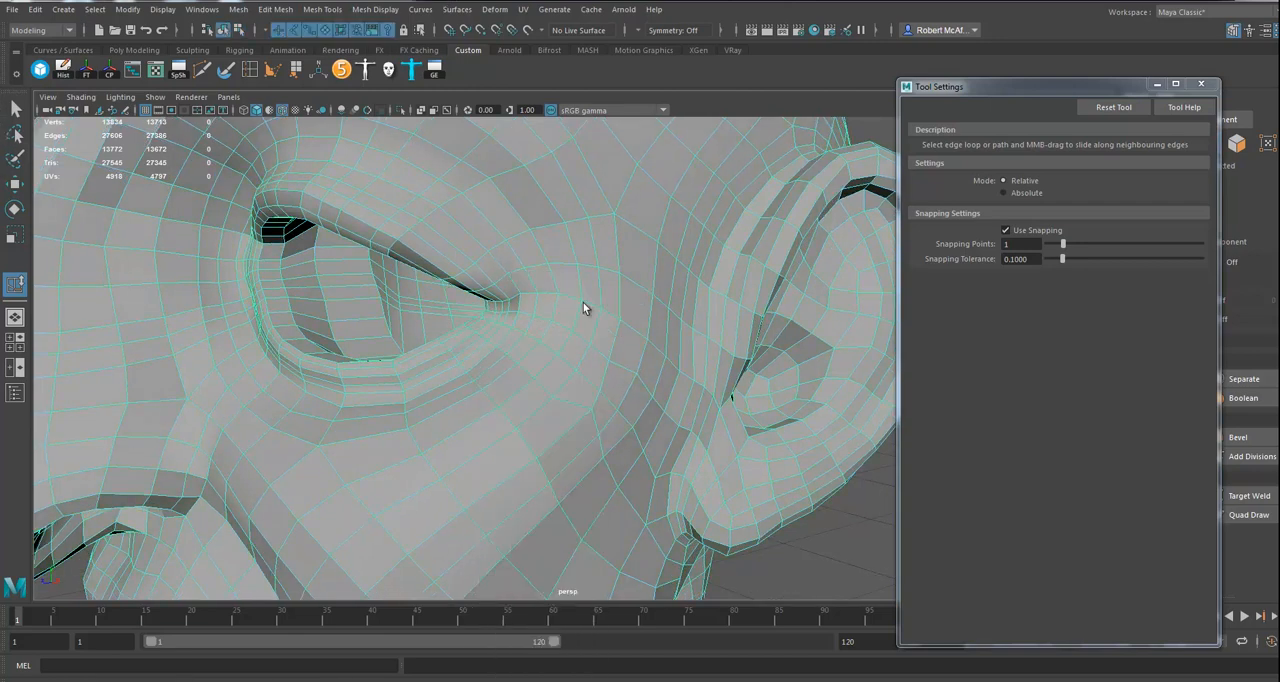
Step: Relax the cheek faces below the outer eye corner with the Sculpt Geometry Tool at a radius of about 0.98
{"action": "left_click", "coordinate": [225, 69]}
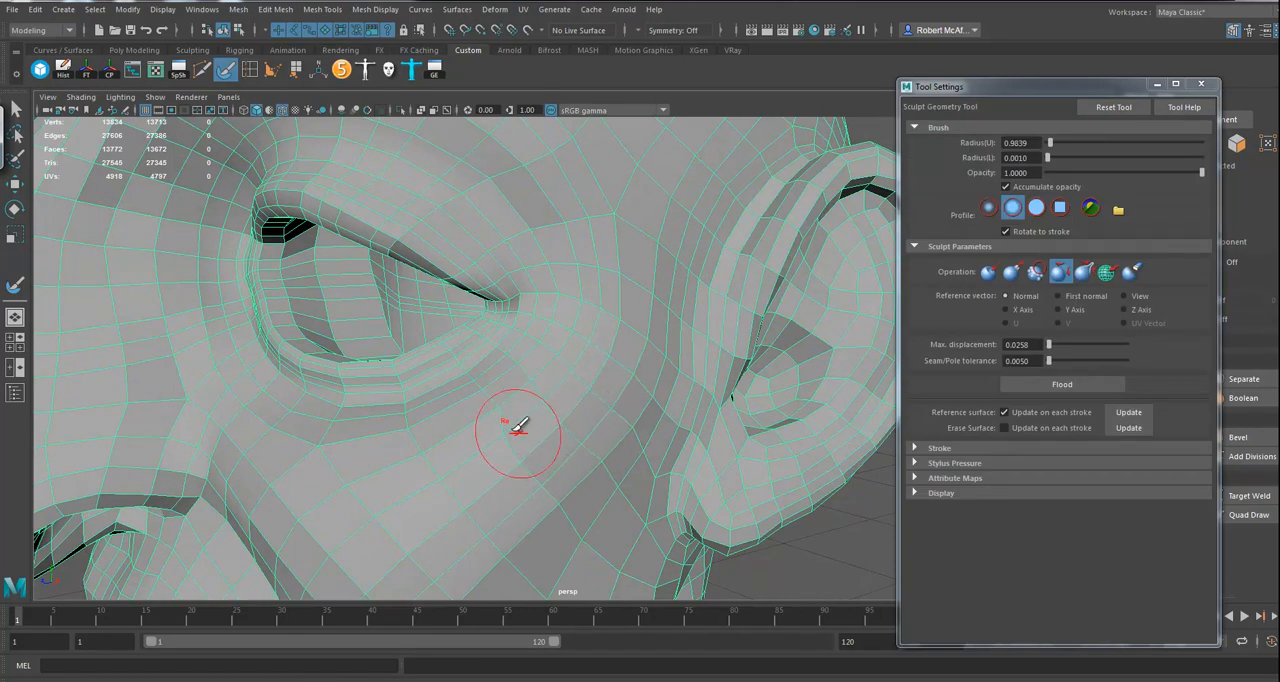
{"action": "left_click_drag", "start_coordinate": [481, 388], "coordinate": [581, 449], "text": "alt"}
{"action": "right_click_drag", "start_coordinate": [581, 449], "coordinate": [433, 421], "text": "alt"}
{"action": "left_click_drag", "start_coordinate": [441, 416], "coordinate": [476, 428], "text": "alt"}
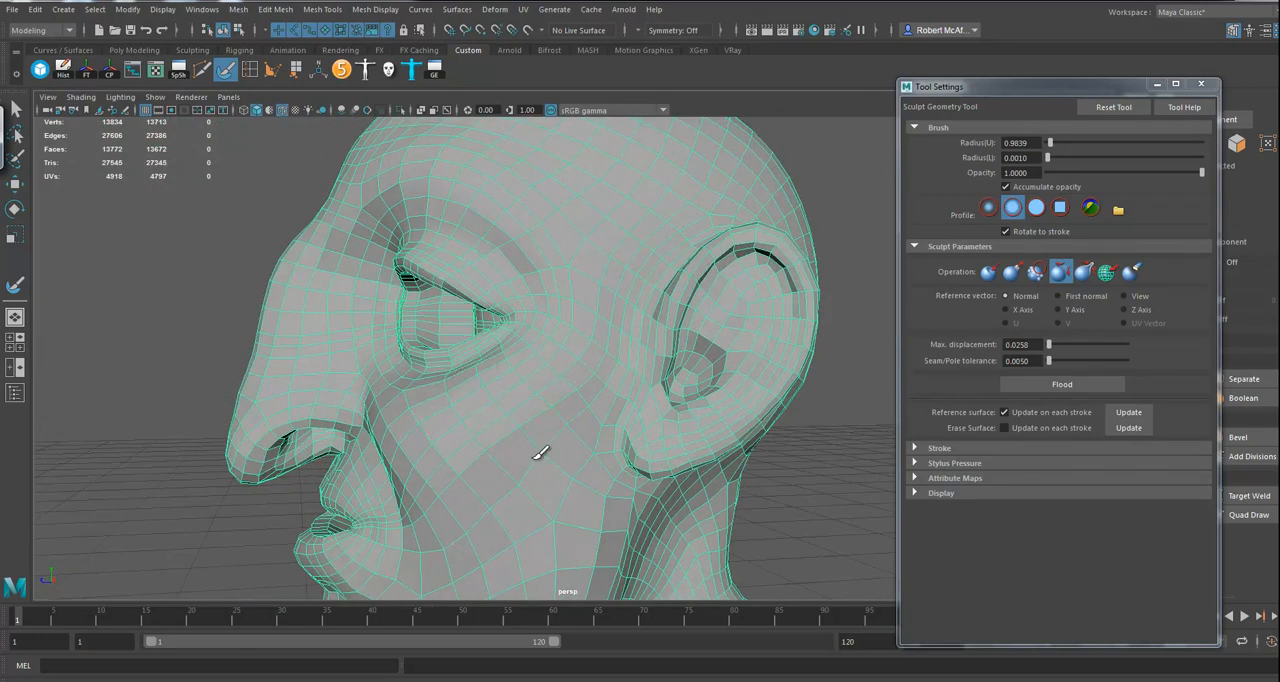
Step: Enlarge the sculpt brush radius to about 2.99 and relax the wider cheek area between the eye, mouth and ear
{"action": "mouse_move", "coordinate": [467, 493]}
{"action": "left_mouse_down"}
{"action": "mouse_move", "coordinate": [492, 494]}
{"action": "mouse_move", "coordinate": [494, 471]}
{"action": "mouse_move", "coordinate": [531, 480]}
{"action": "left_mouse_up"}
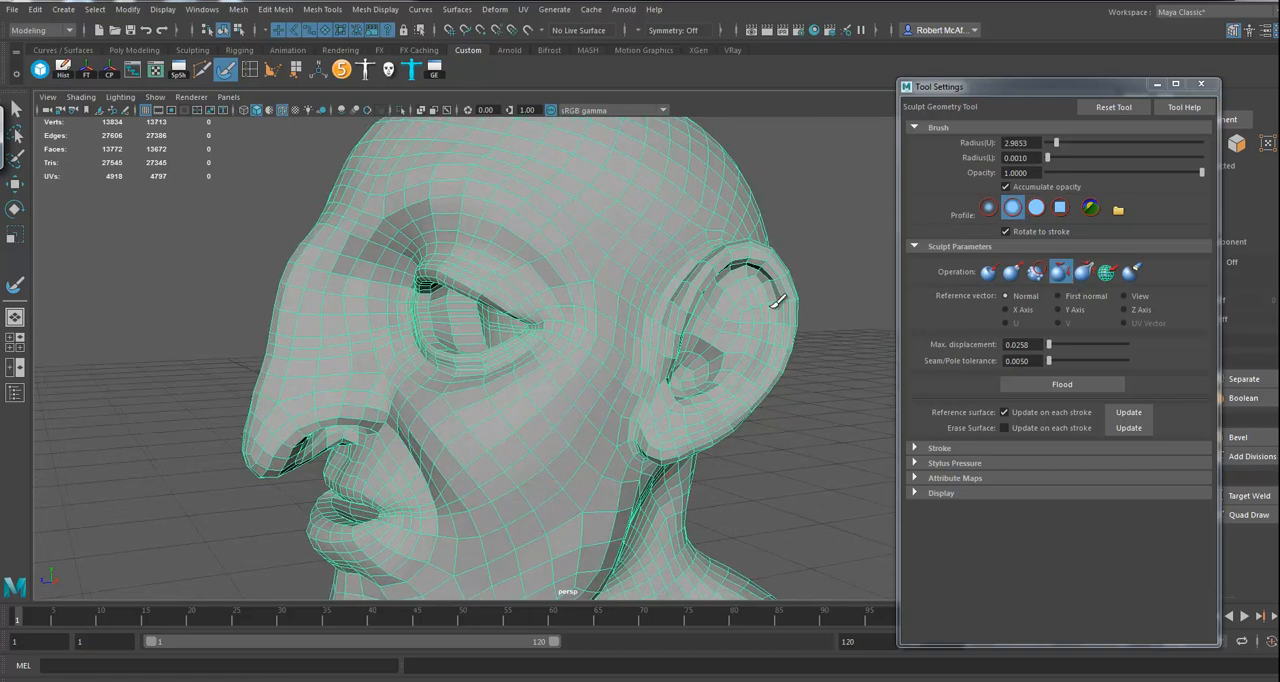
{"action": "left_click_drag", "start_coordinate": [500, 414], "coordinate": [600, 502], "text": "alt"}
{"action": "right_click_drag", "start_coordinate": [597, 506], "coordinate": [571, 577], "text": "alt"}
{"action": "left_click_drag", "start_coordinate": [571, 577], "coordinate": [540, 449], "text": "alt"}
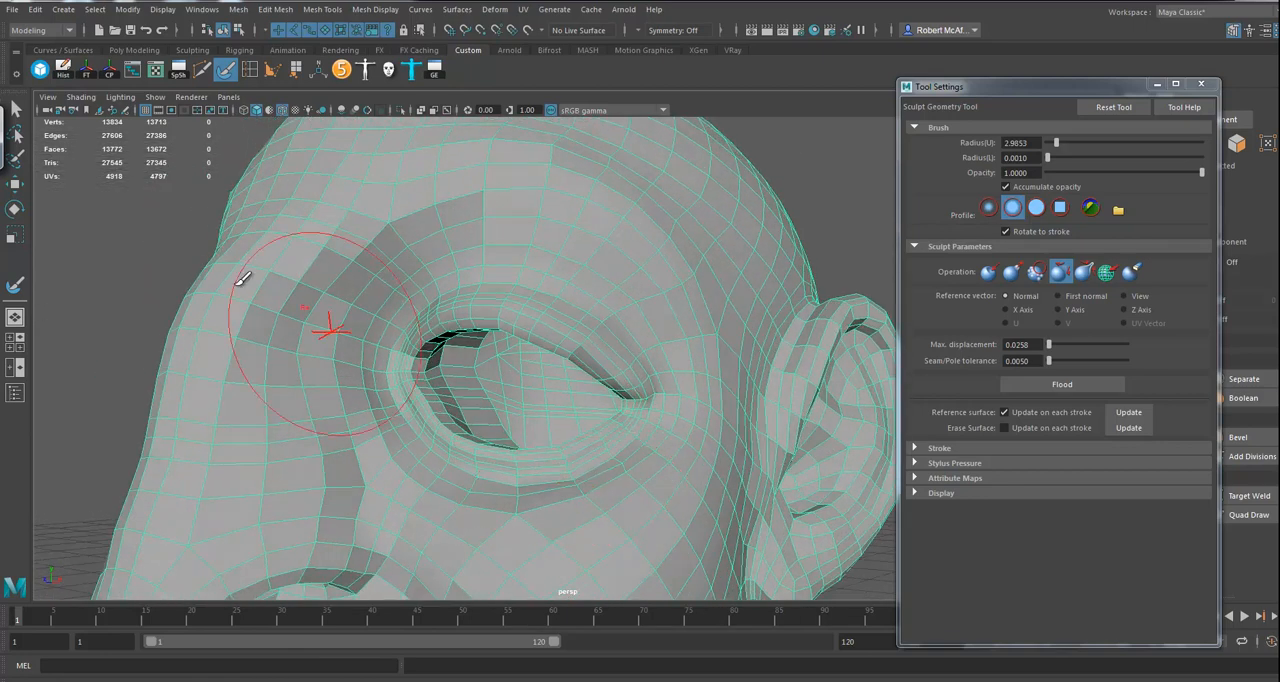
Step: Try deleting the face loop just beside the centre line, on the character's right side of the head and body
{"action": "left_click", "coordinate": [16, 184]}
{"action": "right_click_drag", "start_coordinate": [451, 416], "coordinate": [194, 426], "text": "alt"}
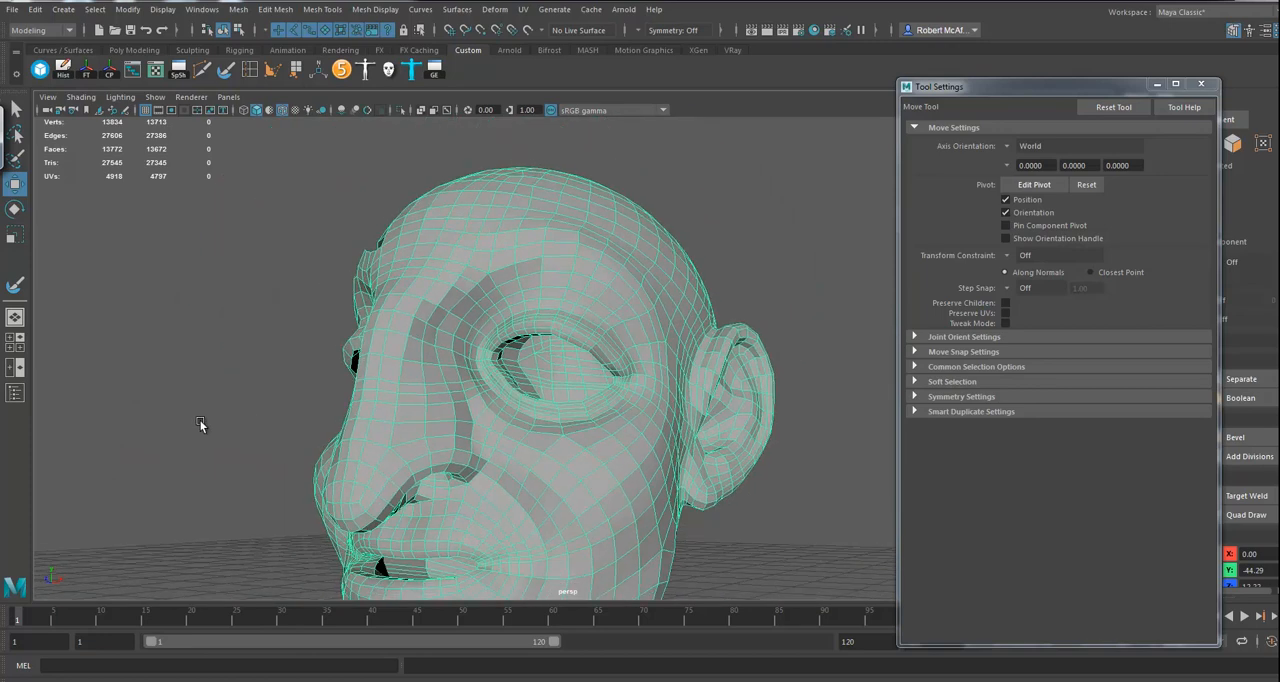
{"action": "left_click_drag", "start_coordinate": [194, 426], "coordinate": [411, 385], "text": "alt"}
{"action": "key", "text": "F11"}
{"action": "left_click", "coordinate": [500, 328]}
{"action": "double_click", "coordinate": [499, 353], "text": "shift"}
{"action": "right_click_drag", "start_coordinate": [555, 438], "coordinate": [403, 460], "text": "alt"}
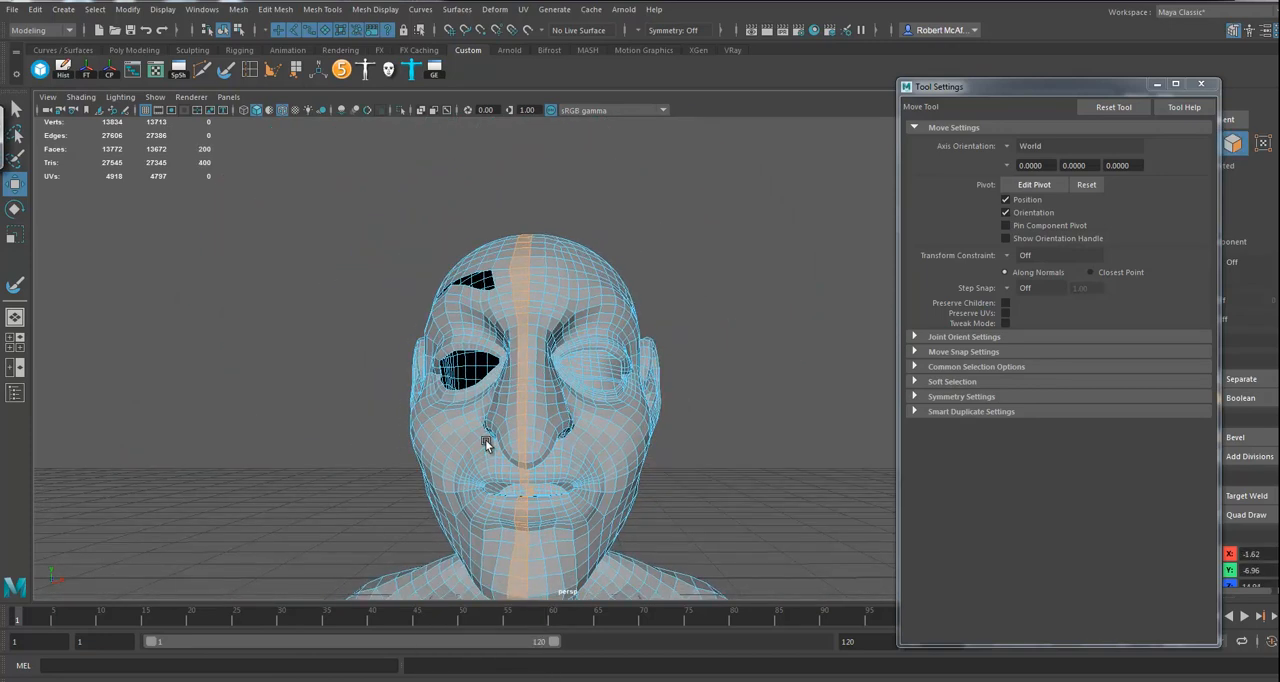
{"action": "middle_click_drag", "start_coordinate": [515, 462], "coordinate": [517, 289], "text": "alt"}
{"action": "left_click_drag", "start_coordinate": [517, 289], "coordinate": [713, 280], "text": "alt"}
{"action": "key", "text": "Delete"}
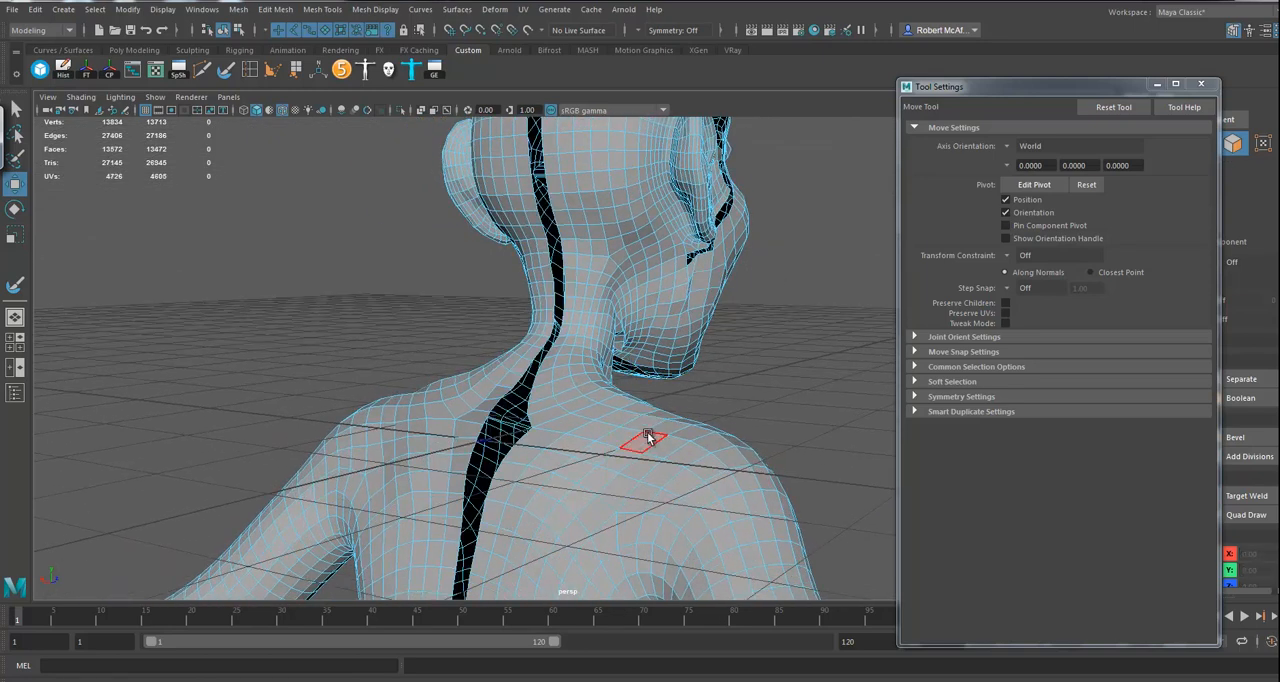
Step: Delete the detached right half of the body to inspect the mouth interior, and undo both deletions
{"action": "double_click", "coordinate": [652, 438]}
{"action": "left_click_drag", "start_coordinate": [765, 443], "coordinate": [586, 426], "text": "alt"}
{"action": "key", "text": "Delete"}
{"action": "right_click_drag", "start_coordinate": [586, 426], "coordinate": [763, 372], "text": "alt"}
{"action": "middle_click_drag", "start_coordinate": [763, 372], "coordinate": [653, 497], "text": "alt"}
{"action": "left_click_drag", "start_coordinate": [652, 492], "coordinate": [611, 397], "text": "alt"}
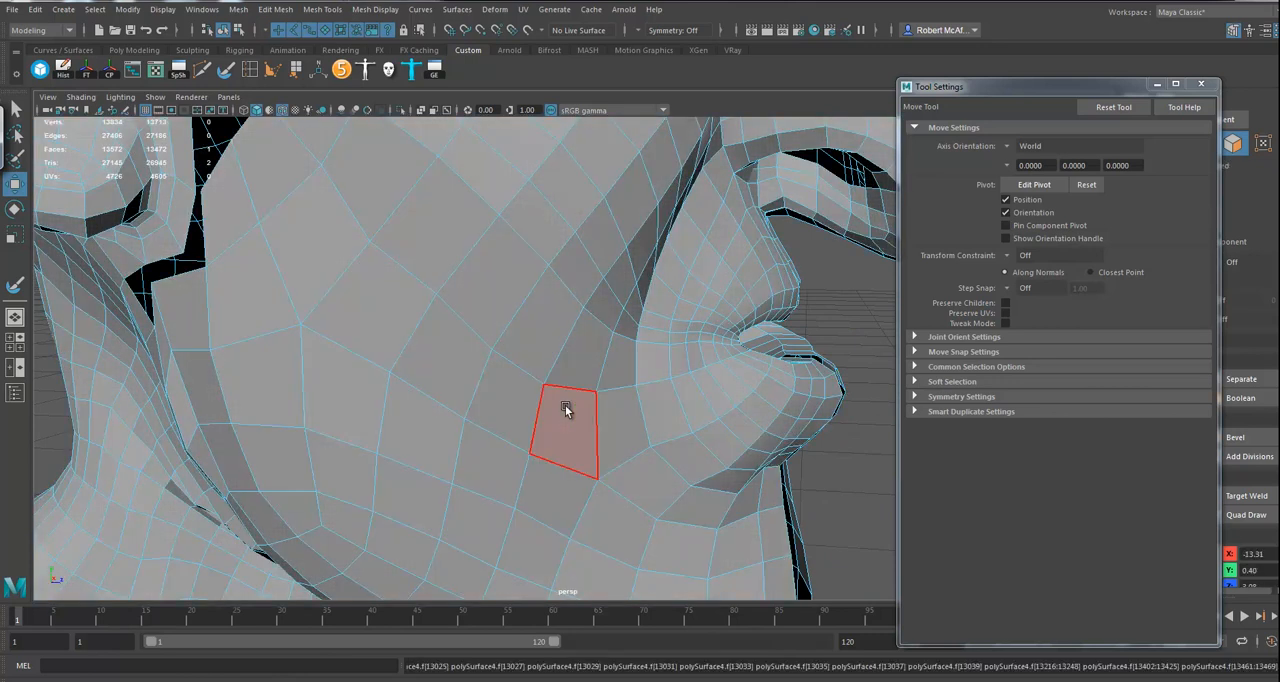
{"action": "left_click_drag", "start_coordinate": [712, 466], "coordinate": [608, 435], "text": "alt"}
{"action": "key", "text": "ctrl+z"}
{"action": "key", "text": "ctrl+z"}
Step: Insert three edge loops around the deep rear section of the mouth cavity
{"action": "left_click_drag", "start_coordinate": [421, 441], "coordinate": [499, 403], "text": "alt"}
{"action": "scroll", "coordinate": [443, 460], "scroll_direction": "up", "scroll_amount": 4}
{"action": "right_click_drag", "start_coordinate": [438, 404], "coordinate": [985, 487], "text": "alt"}
{"action": "right_click_drag", "start_coordinate": [500, 450], "coordinate": [589, 443], "text": "alt"}
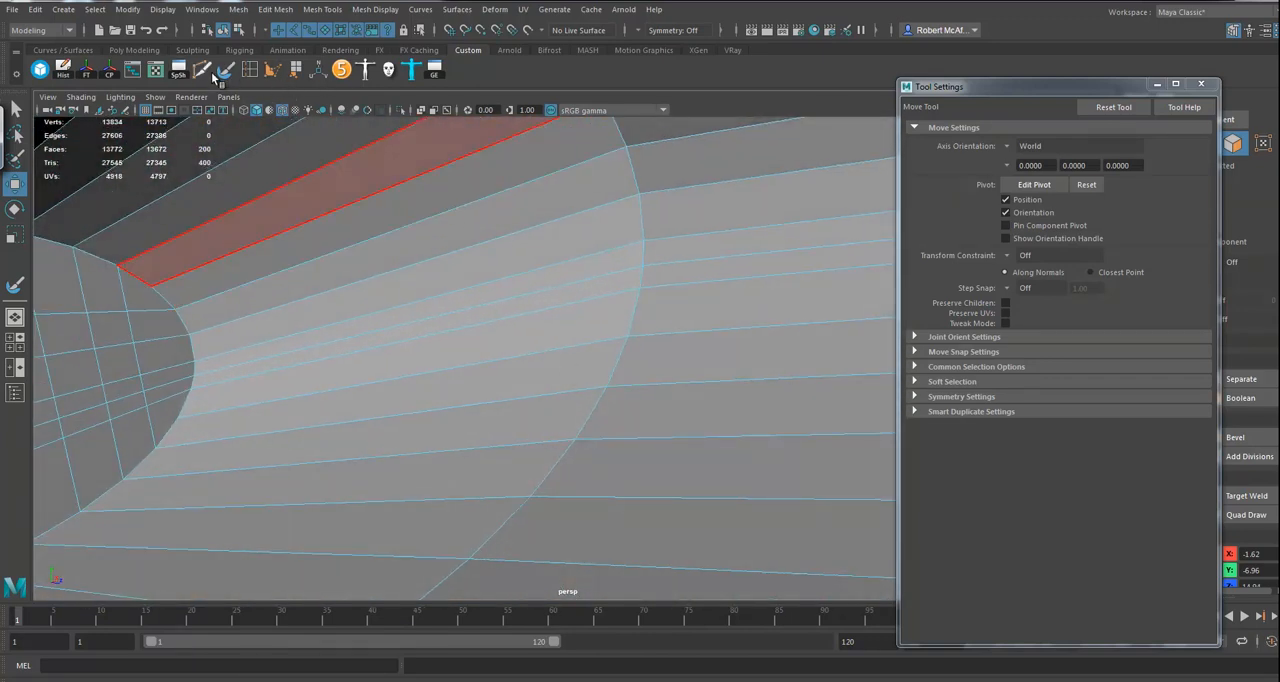
{"action": "left_click", "coordinate": [251, 71]}
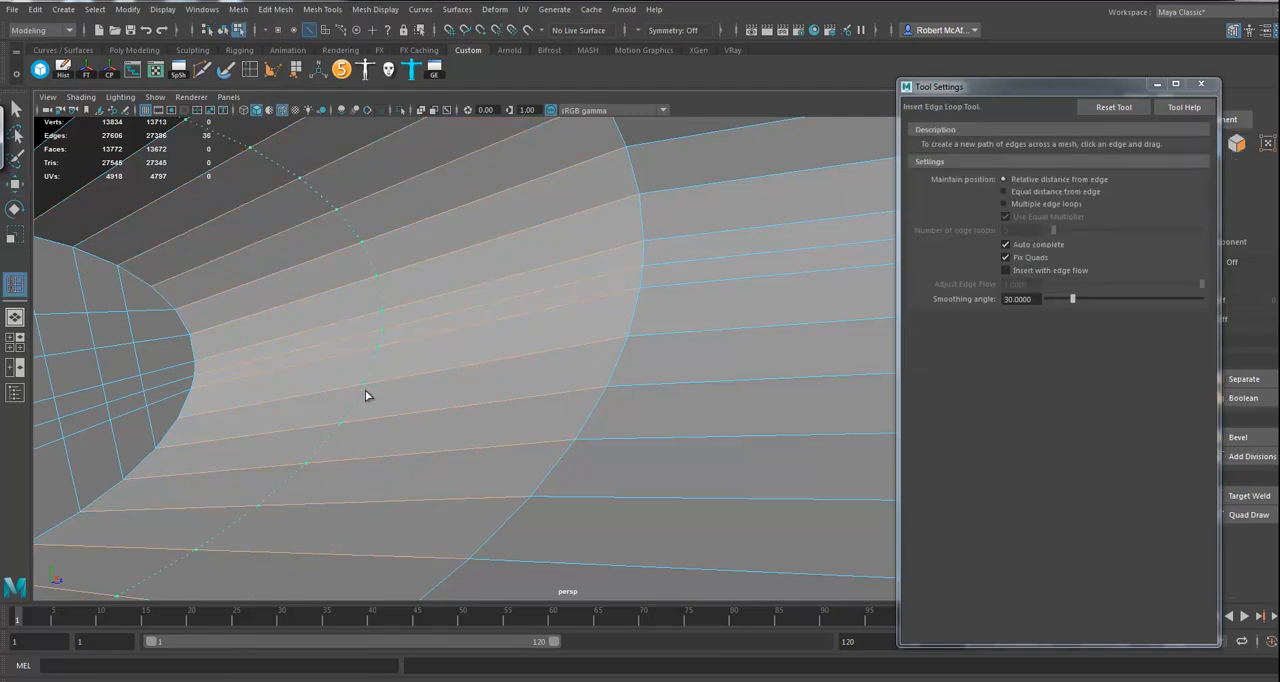
{"action": "left_click_drag", "start_coordinate": [290, 397], "coordinate": [283, 393]}
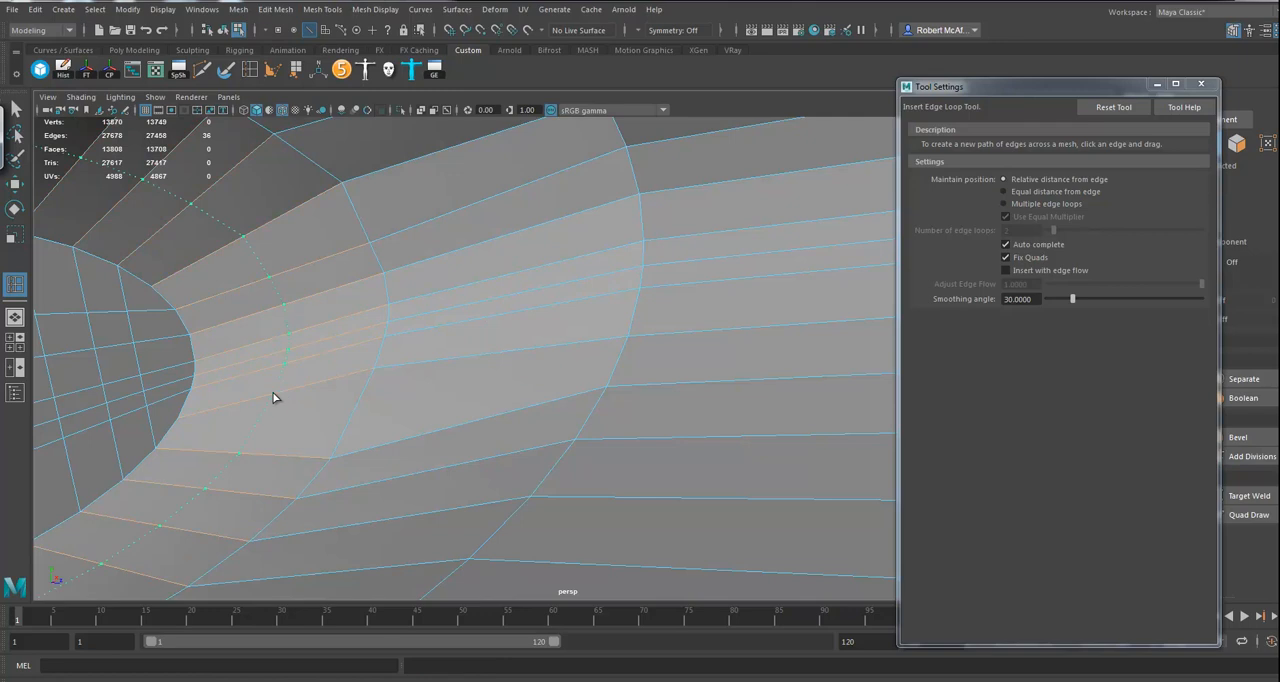
{"action": "middle_click_drag", "start_coordinate": [631, 371], "coordinate": [533, 384], "text": "alt"}
{"action": "left_click_drag", "start_coordinate": [533, 384], "coordinate": [597, 377], "text": "alt"}
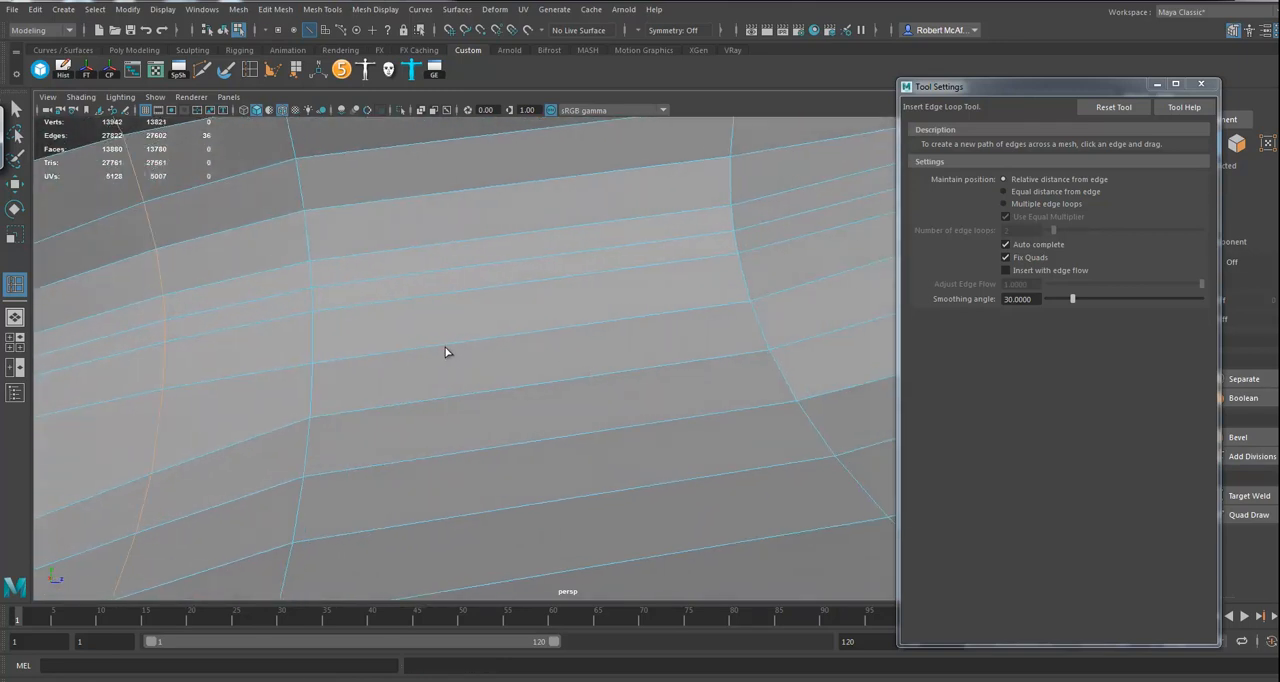
Step: Insert four more edge loops along the mouth cavity, progressing from its middle section towards the lips
{"action": "left_click_drag", "start_coordinate": [493, 346], "coordinate": [497, 345]}
{"action": "left_click_drag", "start_coordinate": [776, 353], "coordinate": [774, 354]}
{"action": "middle_click_drag", "start_coordinate": [714, 388], "coordinate": [511, 391], "text": "alt"}
{"action": "left_click_drag", "start_coordinate": [511, 391], "coordinate": [557, 375], "text": "alt"}
{"action": "mouse_move", "coordinate": [670, 295]}
{"action": "left_mouse_down"}
{"action": "mouse_move", "coordinate": [697, 282]}
{"action": "mouse_move", "coordinate": [671, 293]}
{"action": "left_mouse_up"}
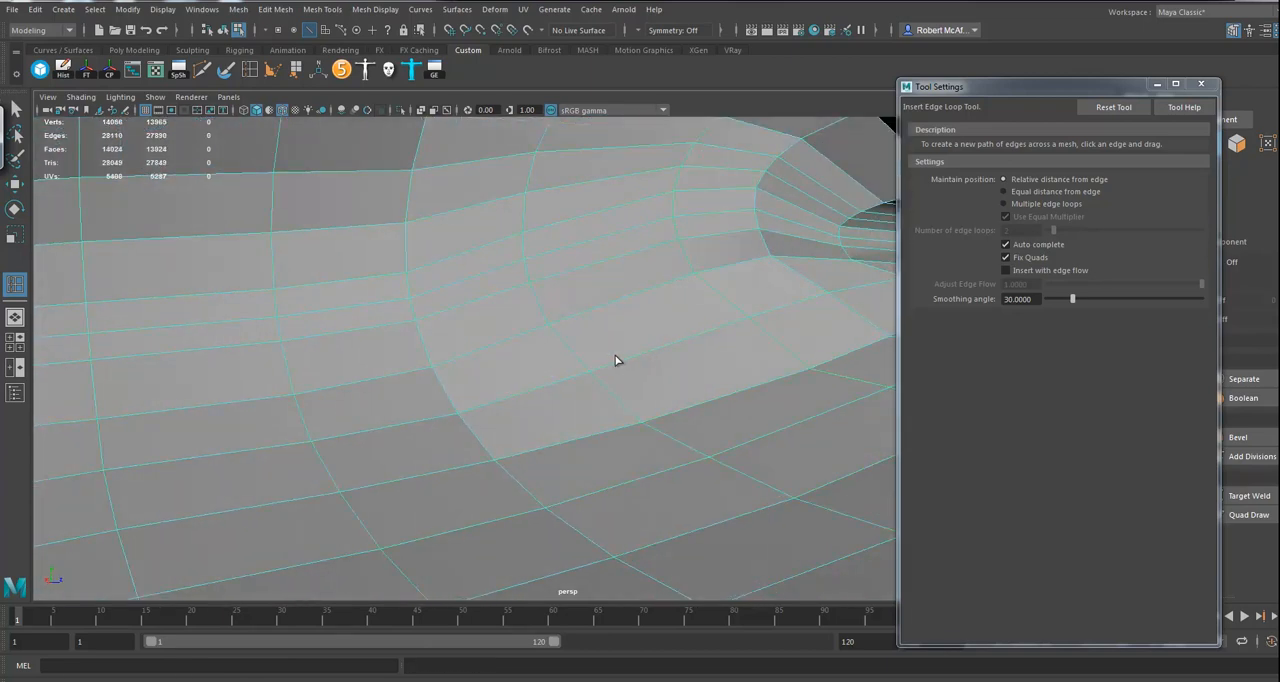
Step: Insert one further edge loop just behind the lips and return the mesh to object mode
{"action": "left_click_drag", "start_coordinate": [642, 363], "coordinate": [504, 387], "text": "alt"}
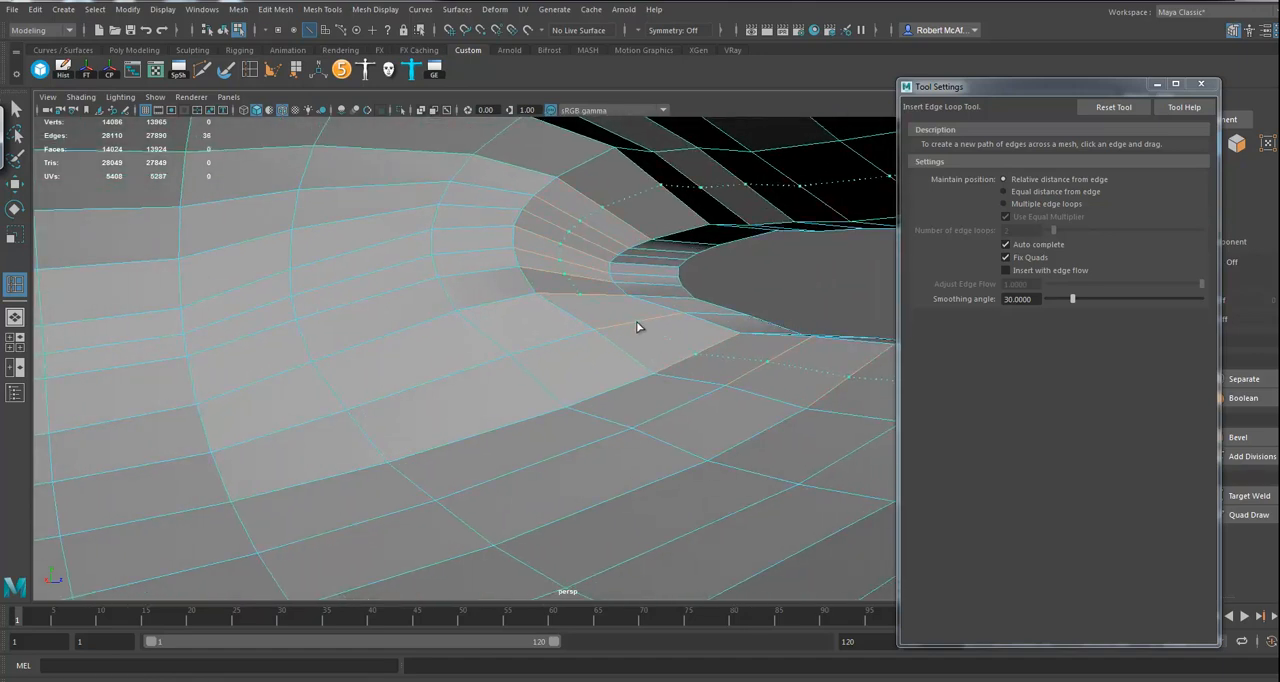
{"action": "right_click_drag", "start_coordinate": [583, 393], "coordinate": [383, 388], "text": "alt"}
{"action": "middle_click_drag", "start_coordinate": [383, 388], "coordinate": [570, 385], "text": "alt"}
{"action": "right_click_drag", "start_coordinate": [570, 385], "coordinate": [481, 417], "text": "alt"}
{"action": "left_click_drag", "start_coordinate": [481, 417], "coordinate": [490, 408], "text": "alt"}
{"action": "right_click_drag", "start_coordinate": [455, 314], "coordinate": [501, 295]}
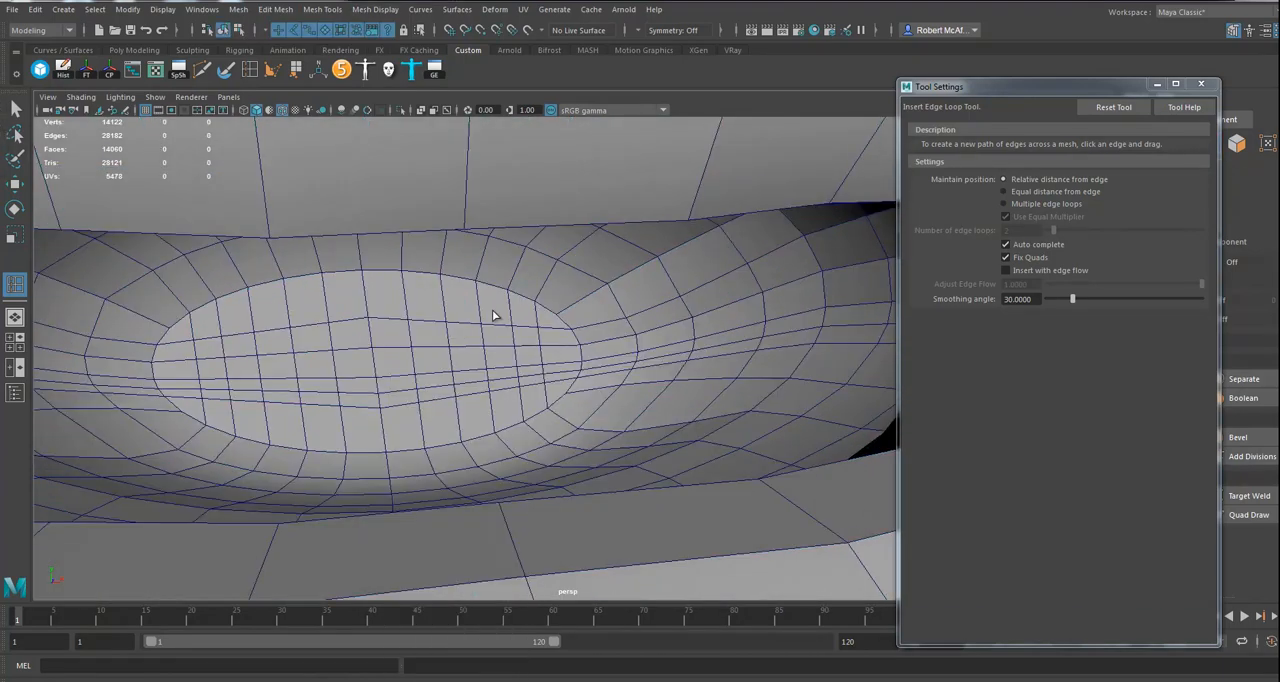
Step: Relax the back wall and sides of the mouth cavity with the Sculpt Geometry Tool at a radius of about 2.99
{"action": "left_click", "coordinate": [507, 339]}
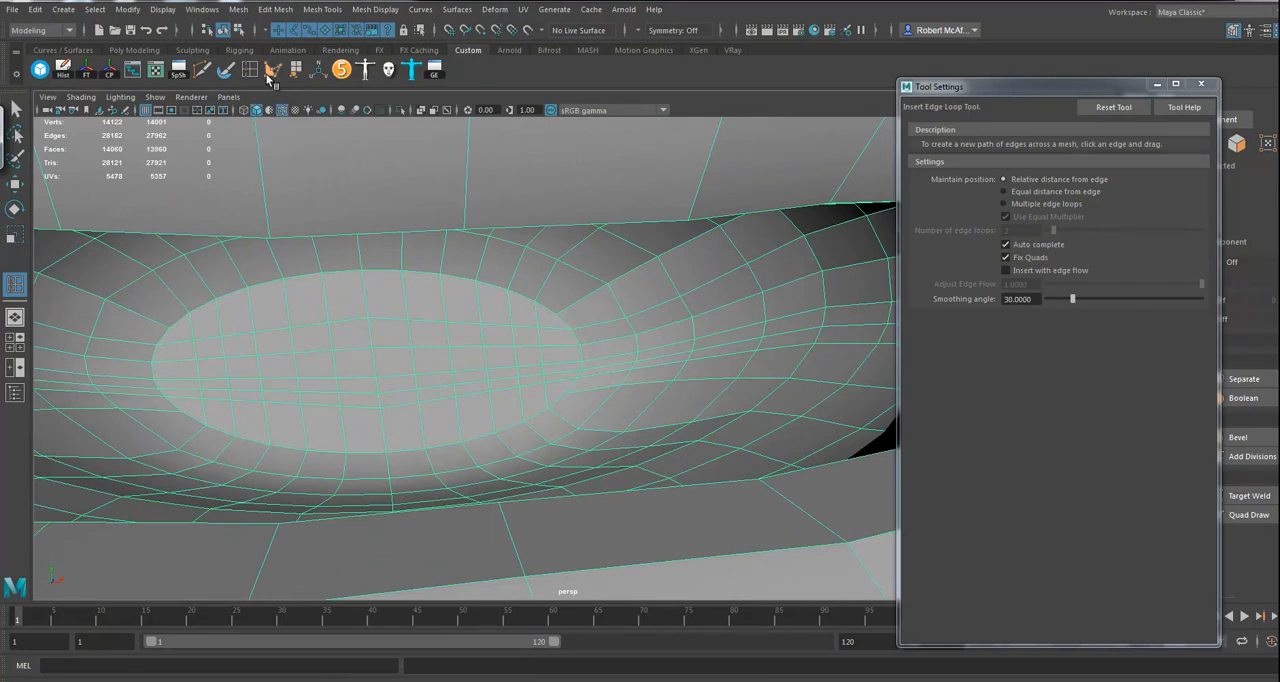
{"action": "left_click", "coordinate": [226, 69]}
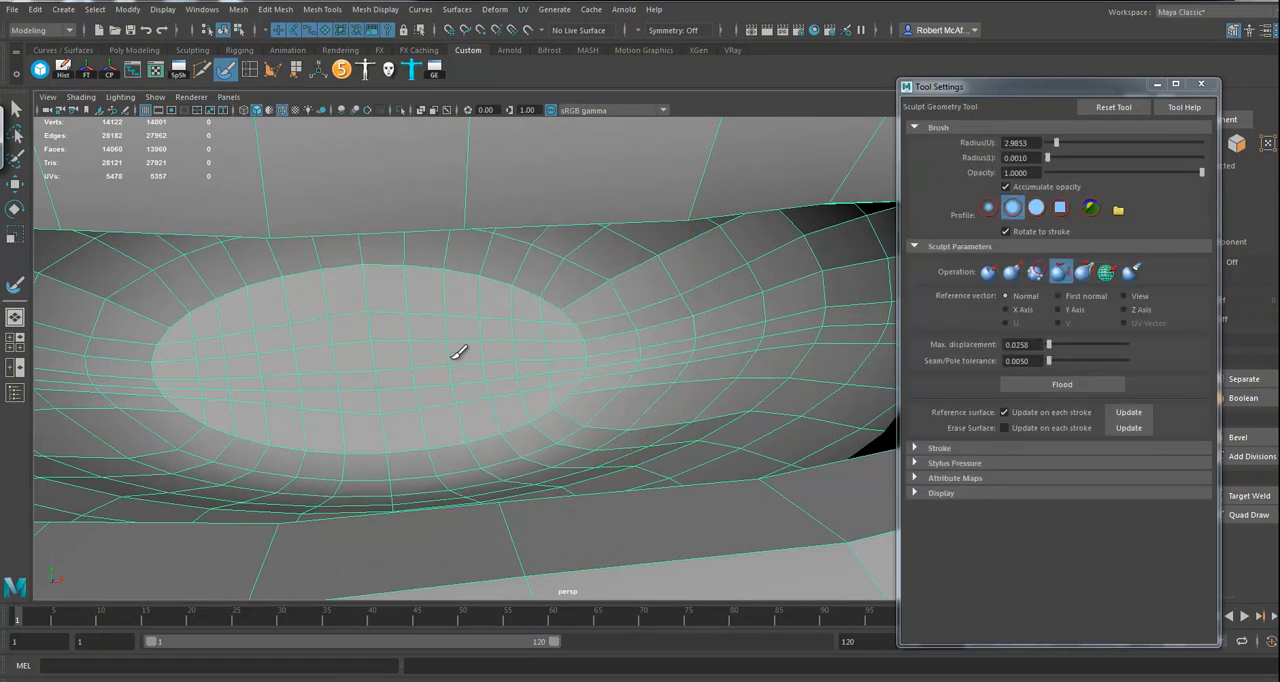
{"action": "mouse_move", "coordinate": [295, 362]}
{"action": "left_mouse_down"}
{"action": "mouse_move", "coordinate": [486, 320]}
{"action": "mouse_move", "coordinate": [583, 354]}
{"action": "mouse_move", "coordinate": [674, 331]}
{"action": "mouse_move", "coordinate": [640, 326]}
{"action": "left_mouse_up"}
{"action": "left_click_drag", "start_coordinate": [552, 329], "coordinate": [646, 331], "text": "alt"}
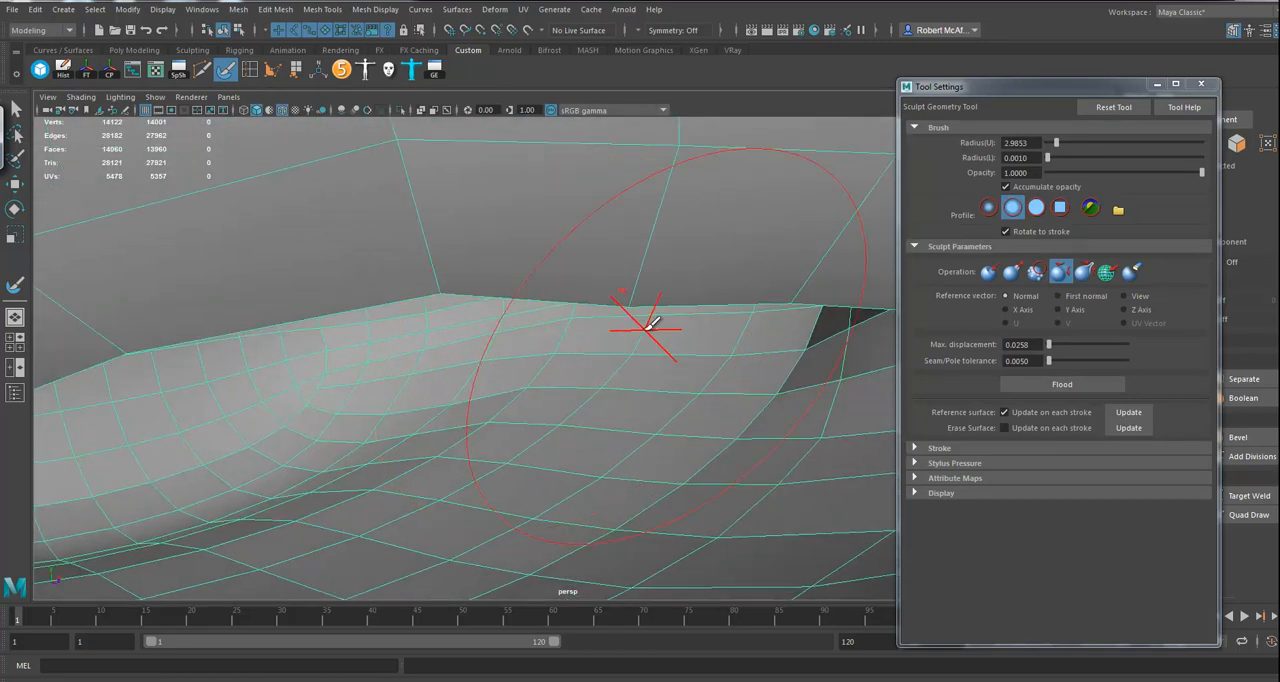
{"action": "mouse_move", "coordinate": [480, 420]}
{"action": "left_mouse_down", "text": "alt"}
{"action": "mouse_move", "coordinate": [500, 374]}
{"action": "mouse_move", "coordinate": [374, 291]}
{"action": "left_mouse_up", "text": "alt"}
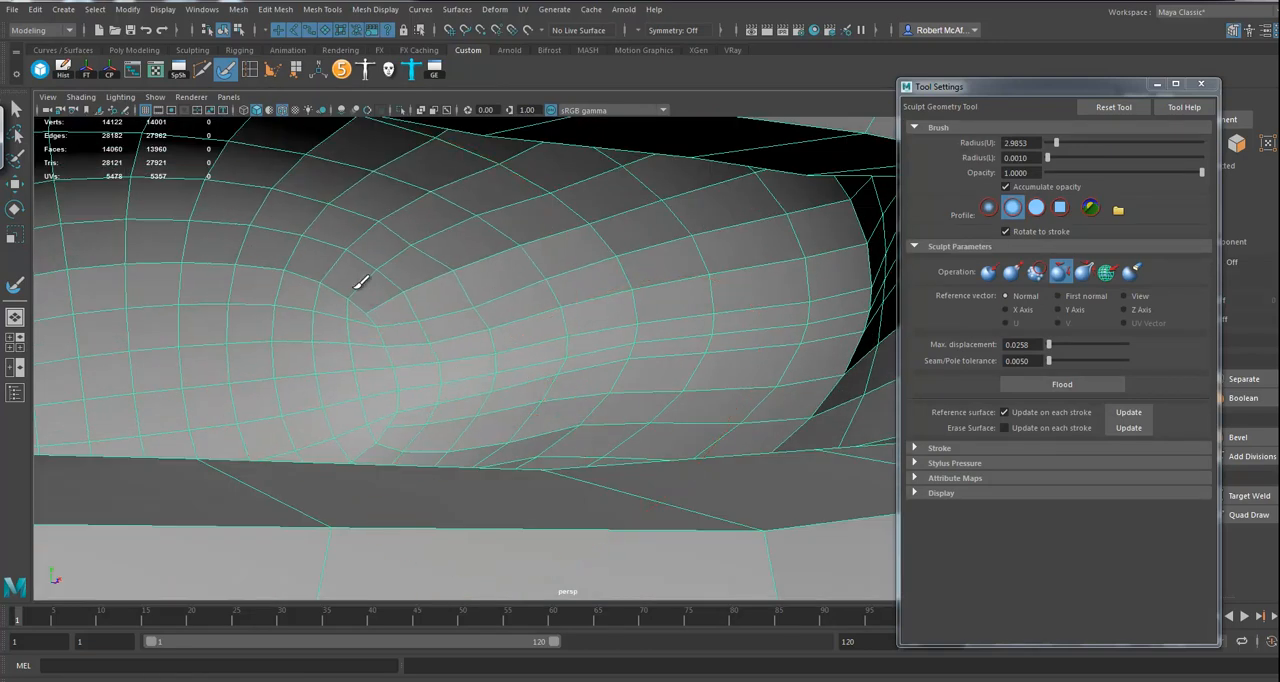
Step: Try deleting the face loop beside the centre line on the character's left side, and undo it
{"action": "left_click", "coordinate": [15, 187]}
{"action": "right_click_drag", "start_coordinate": [535, 414], "coordinate": [30, 420], "text": "alt"}
{"action": "left_click_drag", "start_coordinate": [30, 420], "coordinate": [614, 405], "text": "alt"}
{"action": "right_click_drag", "start_coordinate": [594, 409], "coordinate": [591, 355]}
{"action": "left_click", "coordinate": [562, 385]}
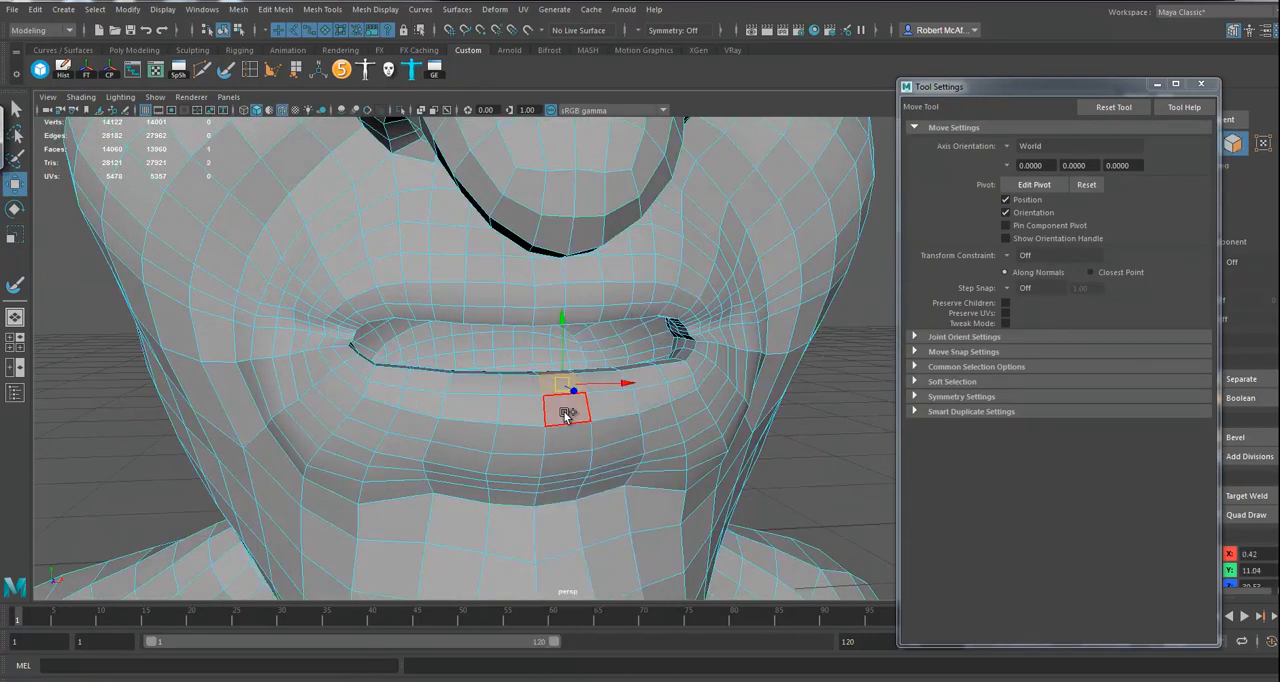
{"action": "double_click", "coordinate": [566, 412]}
{"action": "key", "text": "Delete"}
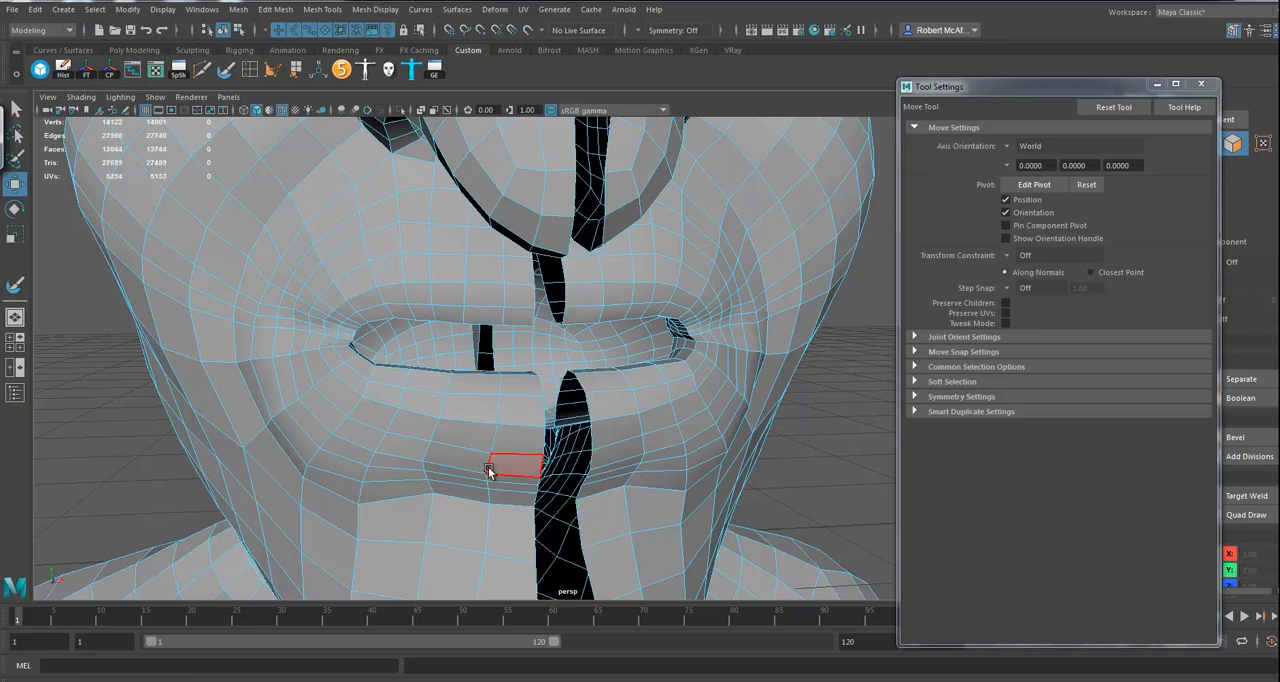
{"action": "key", "text": "ctrl+z"}
Step: Delete the face loop beside the centre line on the character's right side, along with the detached right half
{"action": "left_click", "coordinate": [521, 400]}
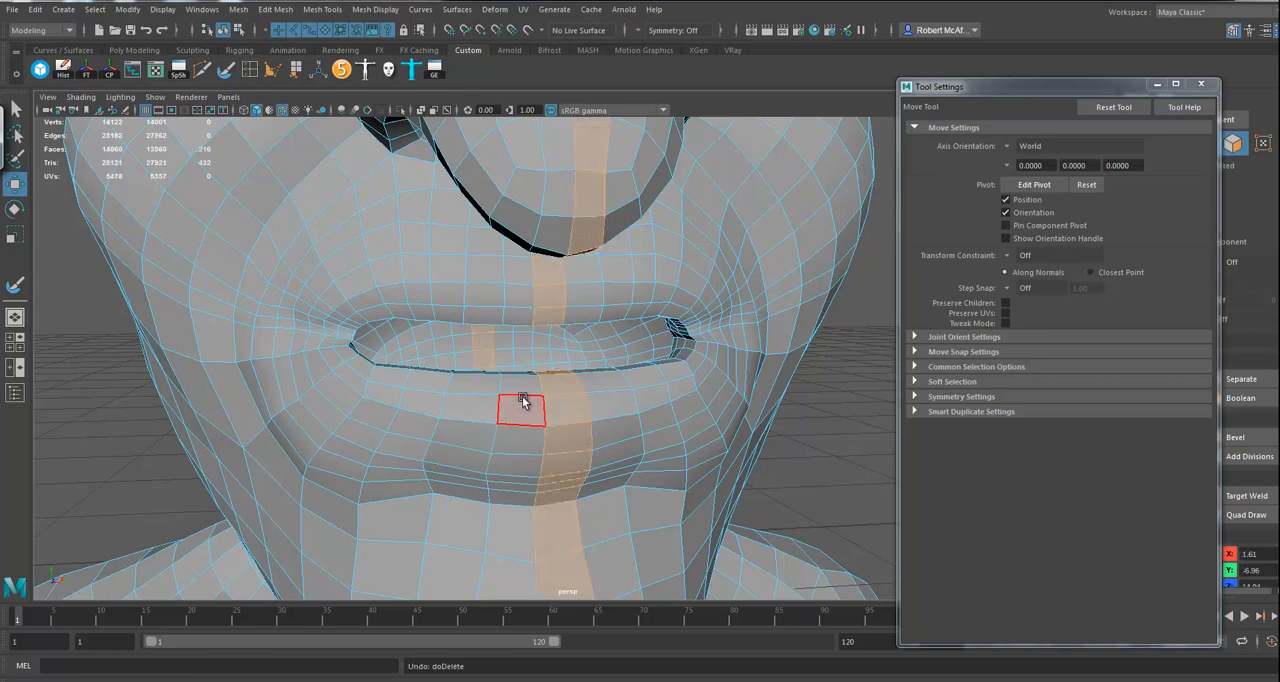
{"action": "double_click", "coordinate": [507, 430]}
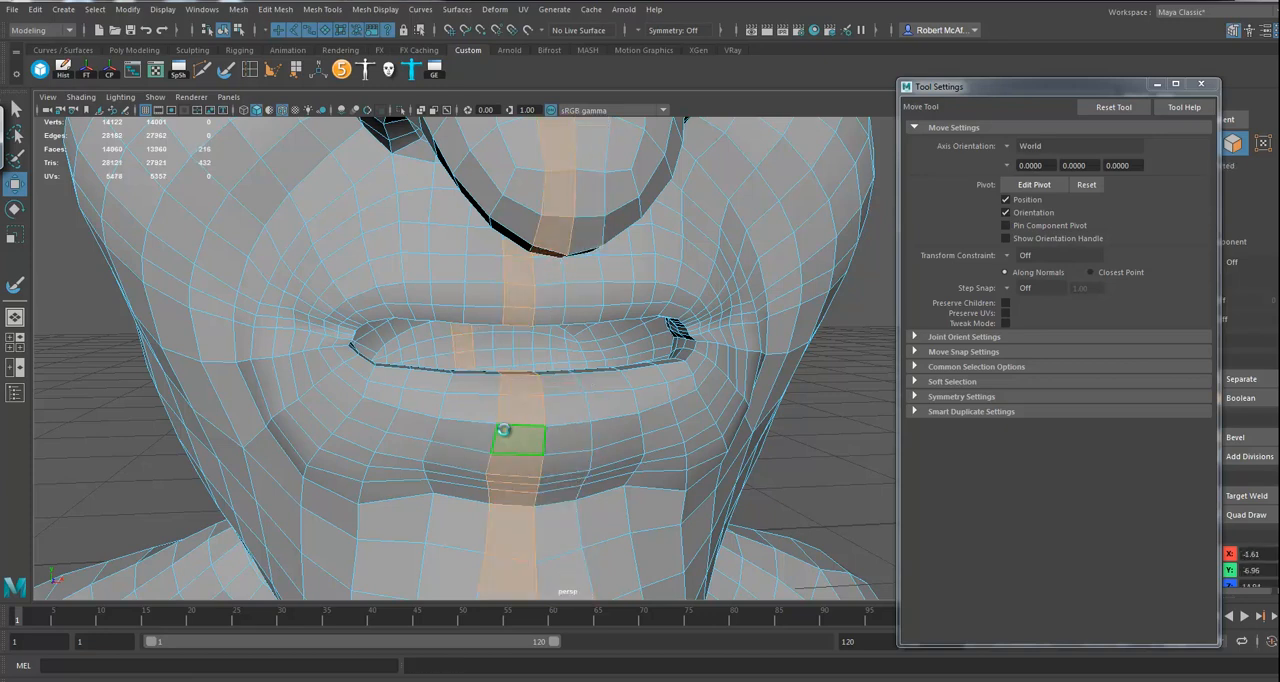
{"action": "key", "text": "Delete"}
{"action": "double_click", "coordinate": [444, 434]}
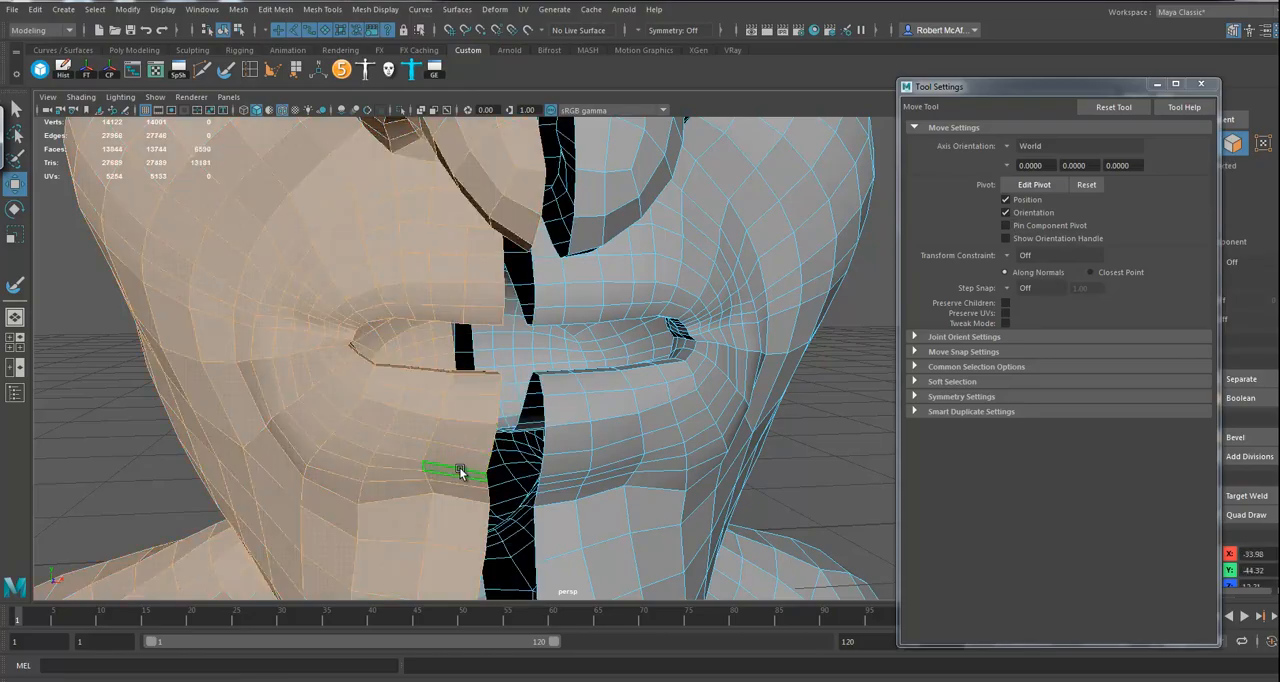
{"action": "key", "text": "Delete"}
Step: Insert an edge loop from inside the eye socket, through the inner eye corner and onto the side of the nose
{"action": "left_click_drag", "start_coordinate": [571, 471], "coordinate": [469, 437], "text": "alt"}
{"action": "mouse_move", "coordinate": [469, 437]}
{"action": "right_mouse_down", "text": "alt"}
{"action": "mouse_move", "coordinate": [557, 449]}
{"action": "mouse_move", "coordinate": [583, 426]}
{"action": "mouse_move", "coordinate": [323, 400]}
{"action": "mouse_move", "coordinate": [477, 400]}
{"action": "right_mouse_up", "text": "alt"}
{"action": "left_click_drag", "start_coordinate": [477, 400], "coordinate": [613, 350], "text": "alt"}
{"action": "left_click_drag", "start_coordinate": [598, 404], "coordinate": [658, 380], "text": "alt"}
{"action": "right_click_drag", "start_coordinate": [662, 316], "coordinate": [662, 277]}
{"action": "key", "text": "Delete"}
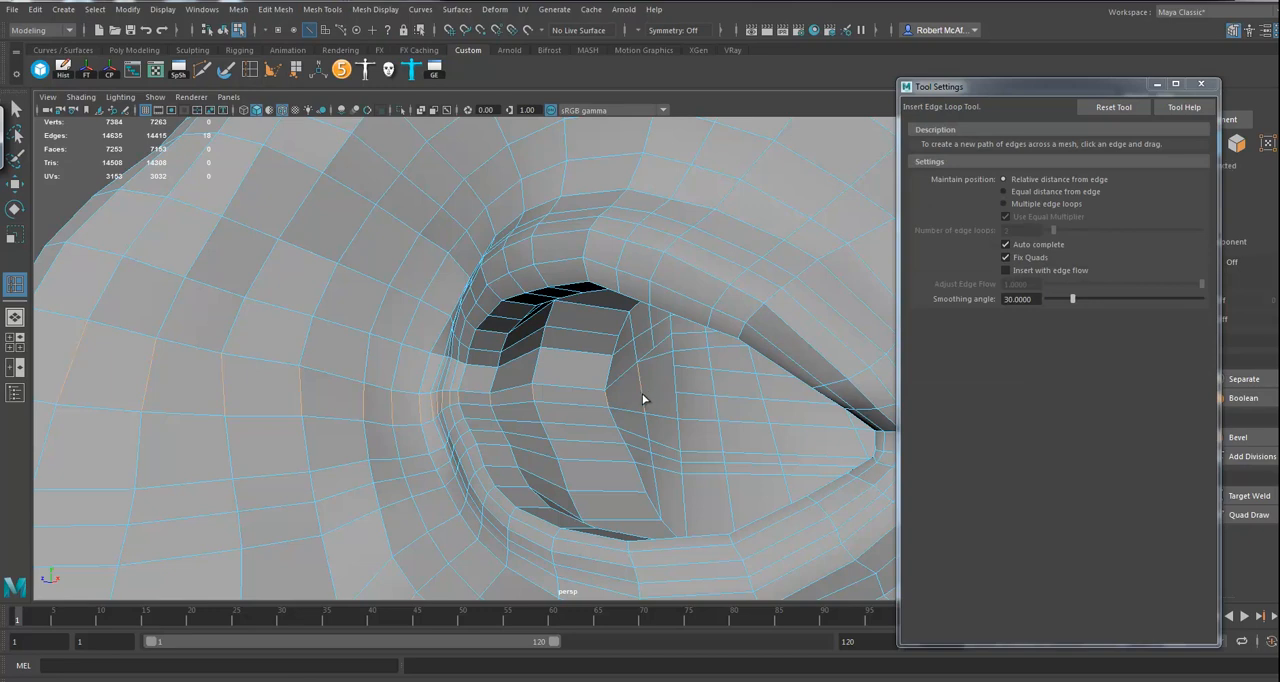
{"action": "left_click_drag", "start_coordinate": [641, 393], "coordinate": [644, 394]}
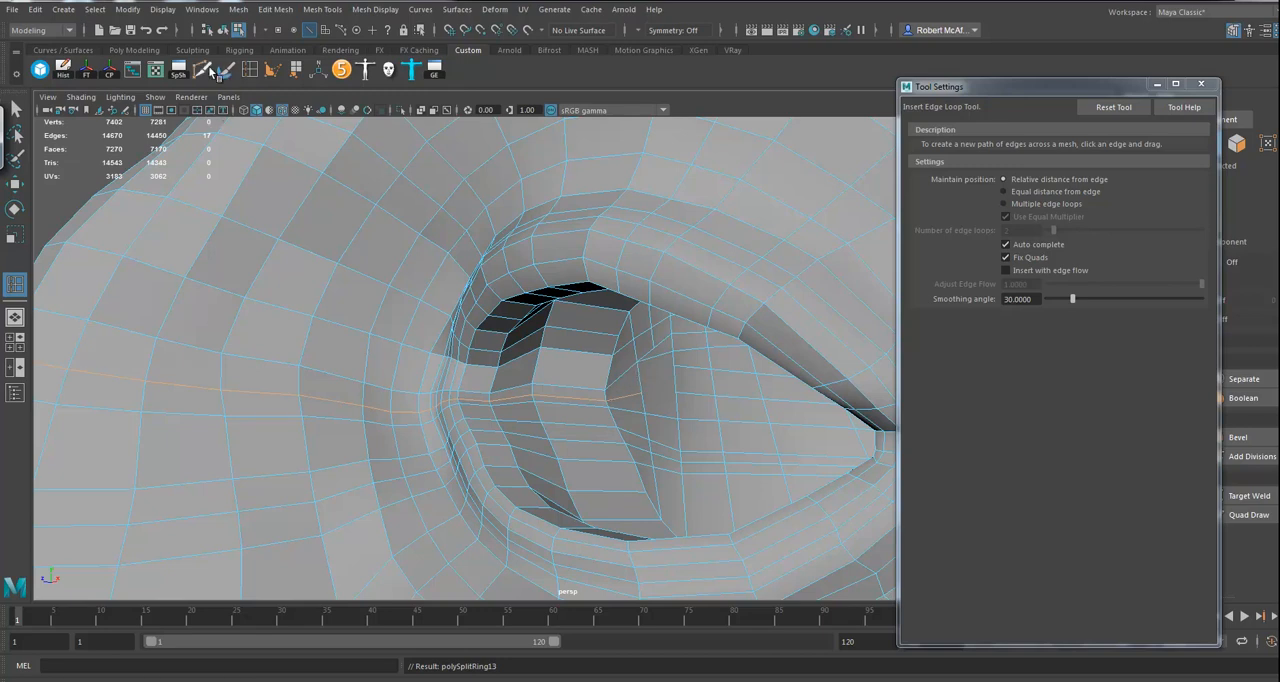
Step: Cut new edges with Multi-Cut from the edge loop's end across the eye socket's inner wall, and delete the leftover edge
{"action": "key", "text": "ctrl+shift+x"}
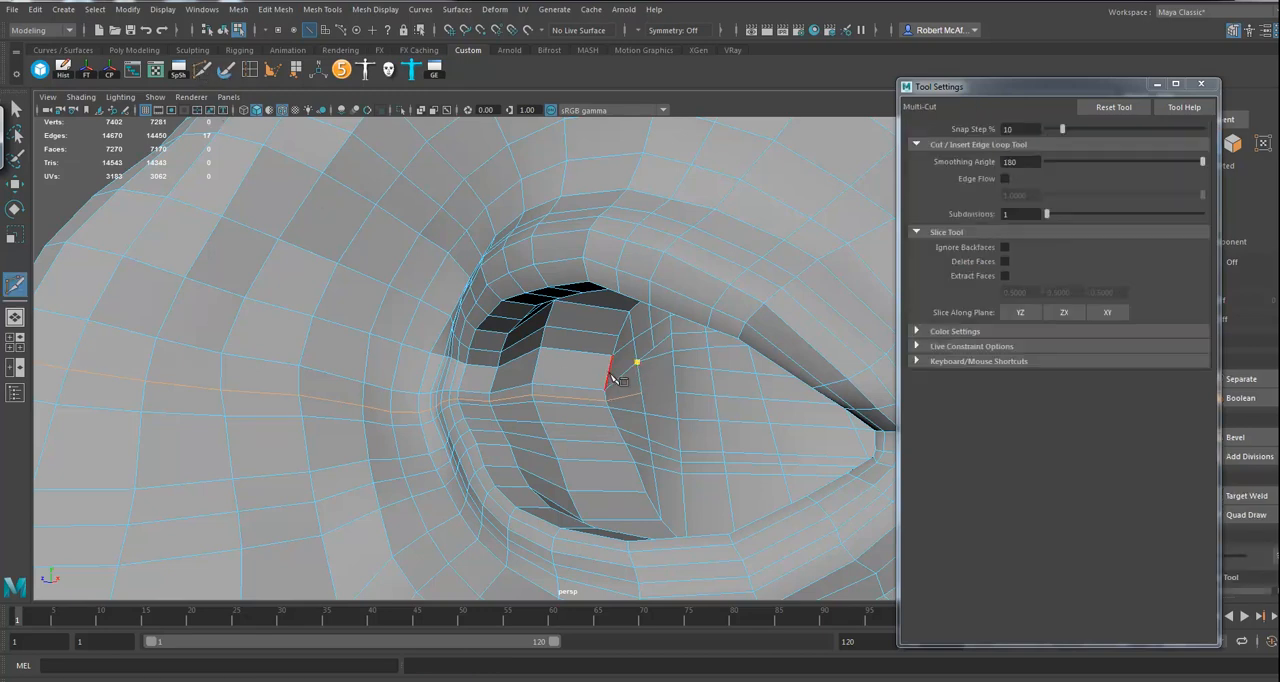
{"action": "key", "text": "Return"}
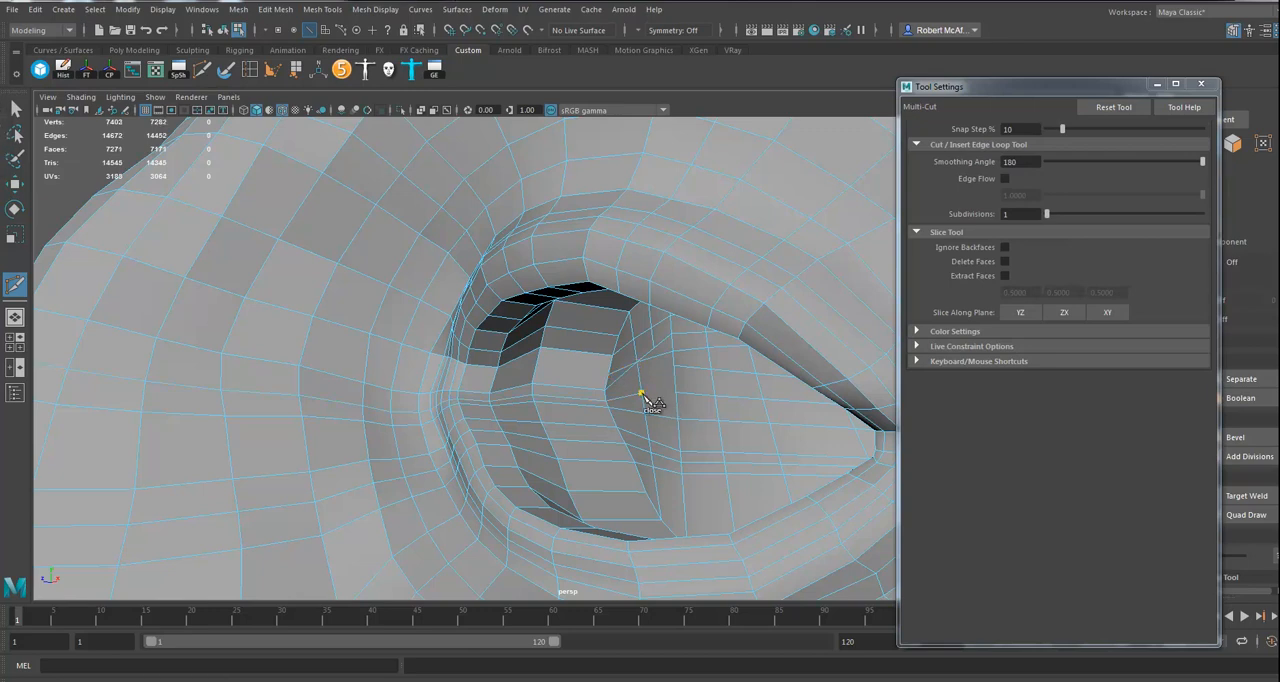
{"action": "right_click", "coordinate": [677, 368]}
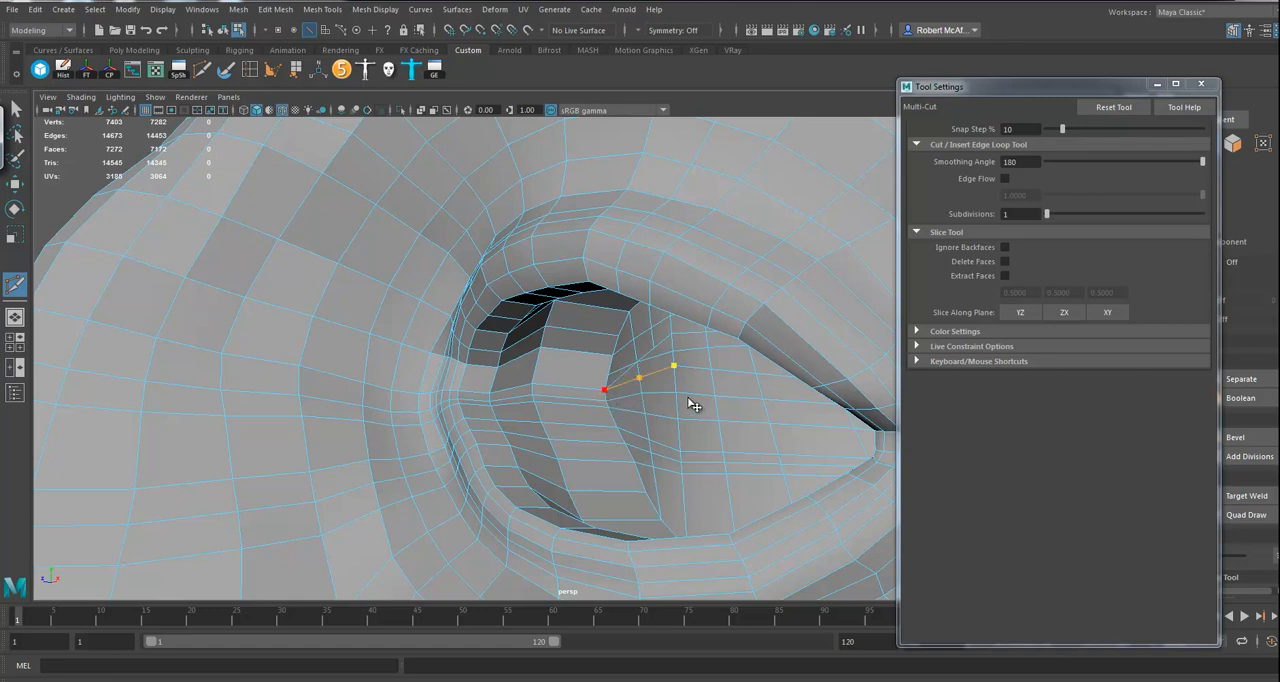
{"action": "key", "text": "w"}
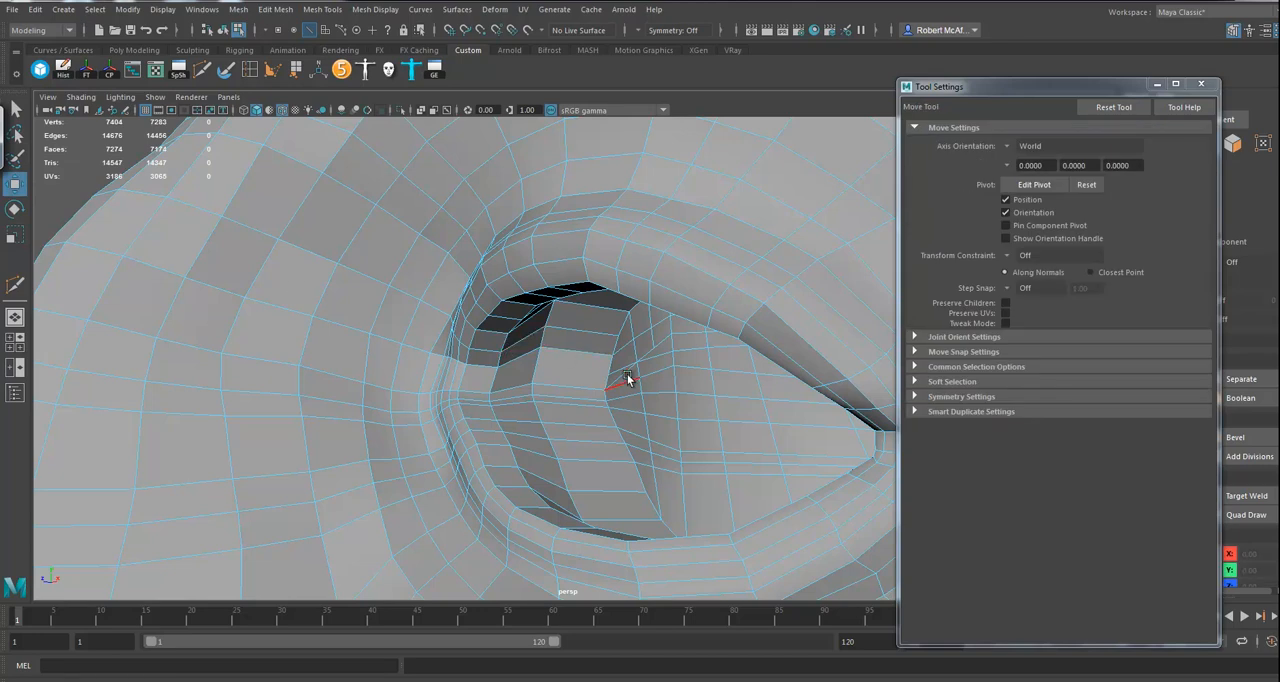
{"action": "left_click", "coordinate": [625, 376]}
{"action": "key", "text": "Delete"}
Step: Insert an edge loop from the socket's inner wall onto the nose side, and connect its inner end with Multi-Cut
{"action": "left_click", "coordinate": [539, 367]}
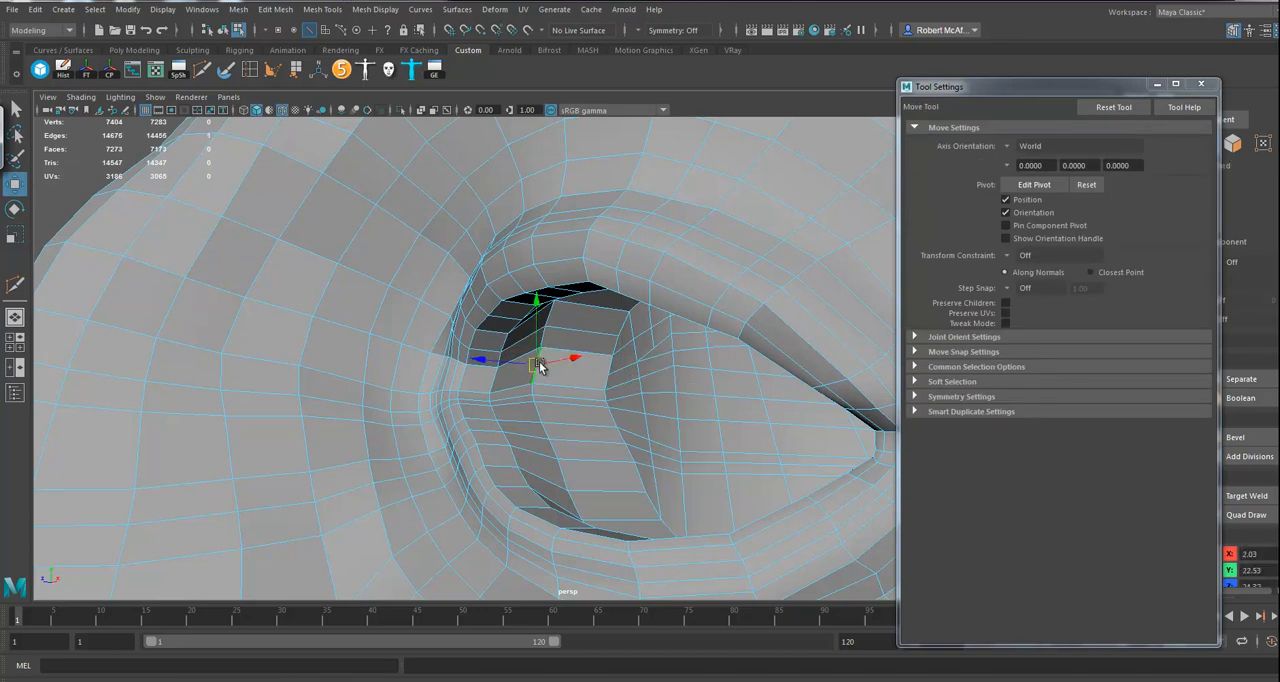
{"action": "left_click", "coordinate": [250, 71]}
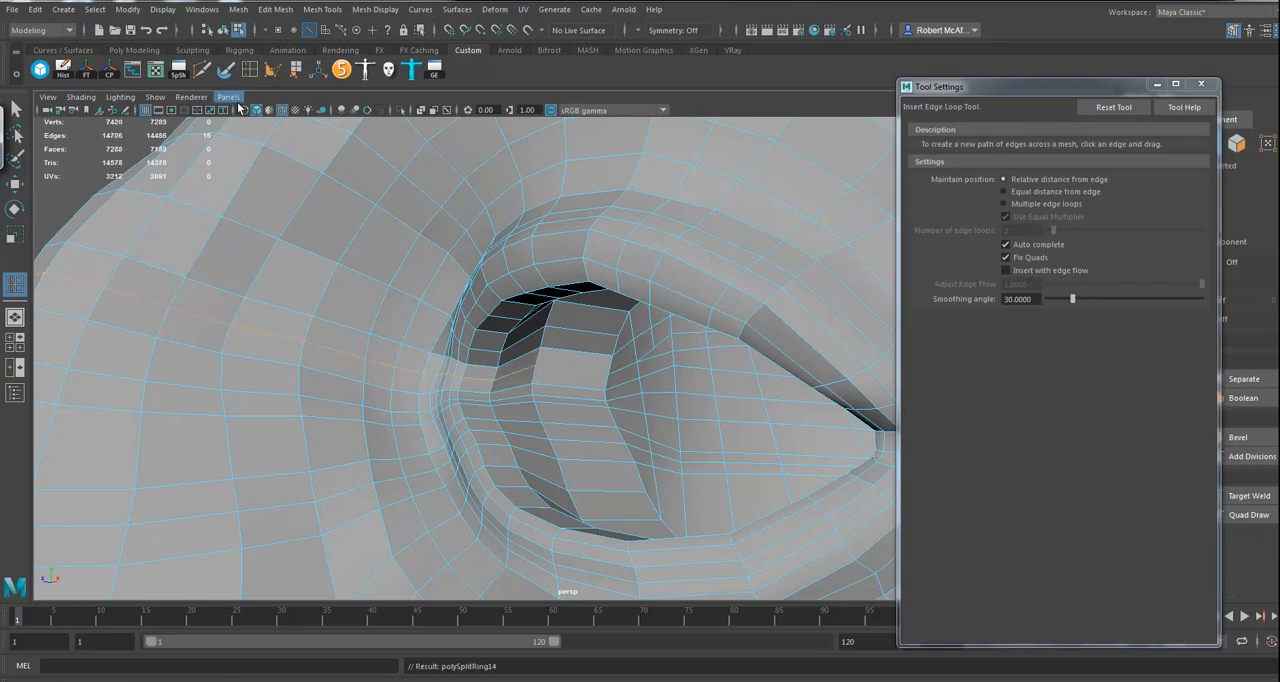
{"action": "left_click", "coordinate": [203, 70]}
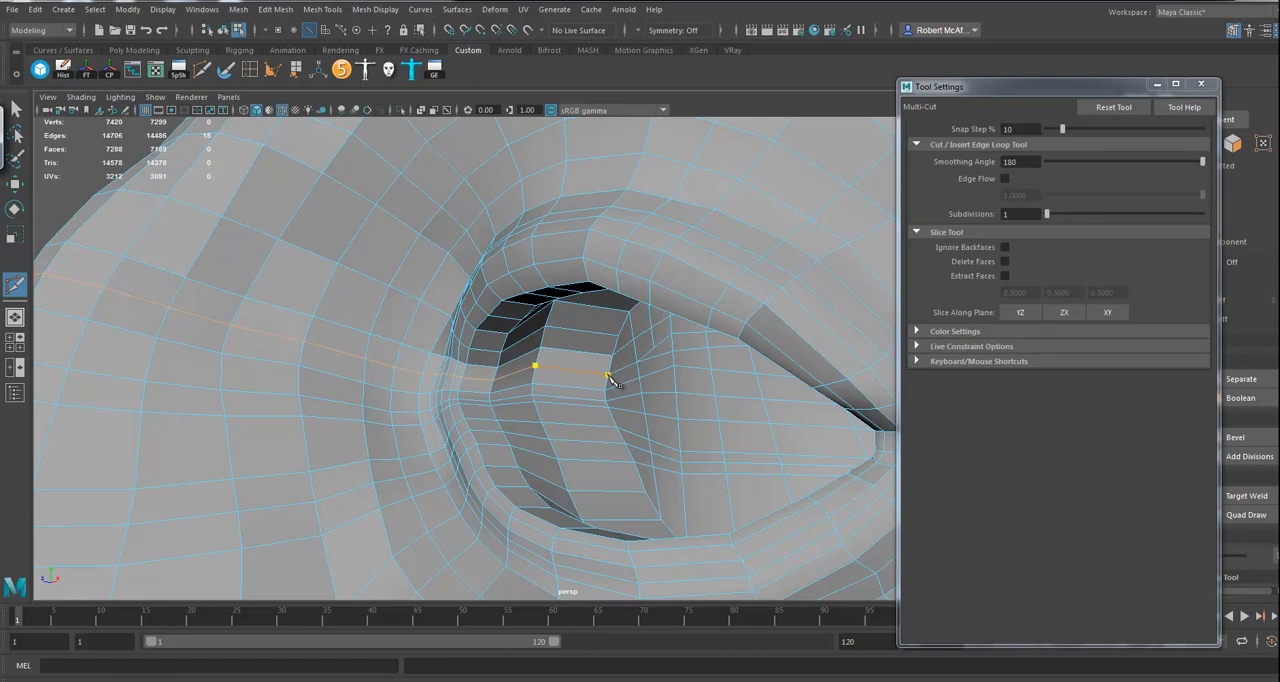
{"action": "right_click", "coordinate": [620, 404]}
{"action": "left_click_drag", "start_coordinate": [612, 410], "coordinate": [638, 417], "text": "alt"}
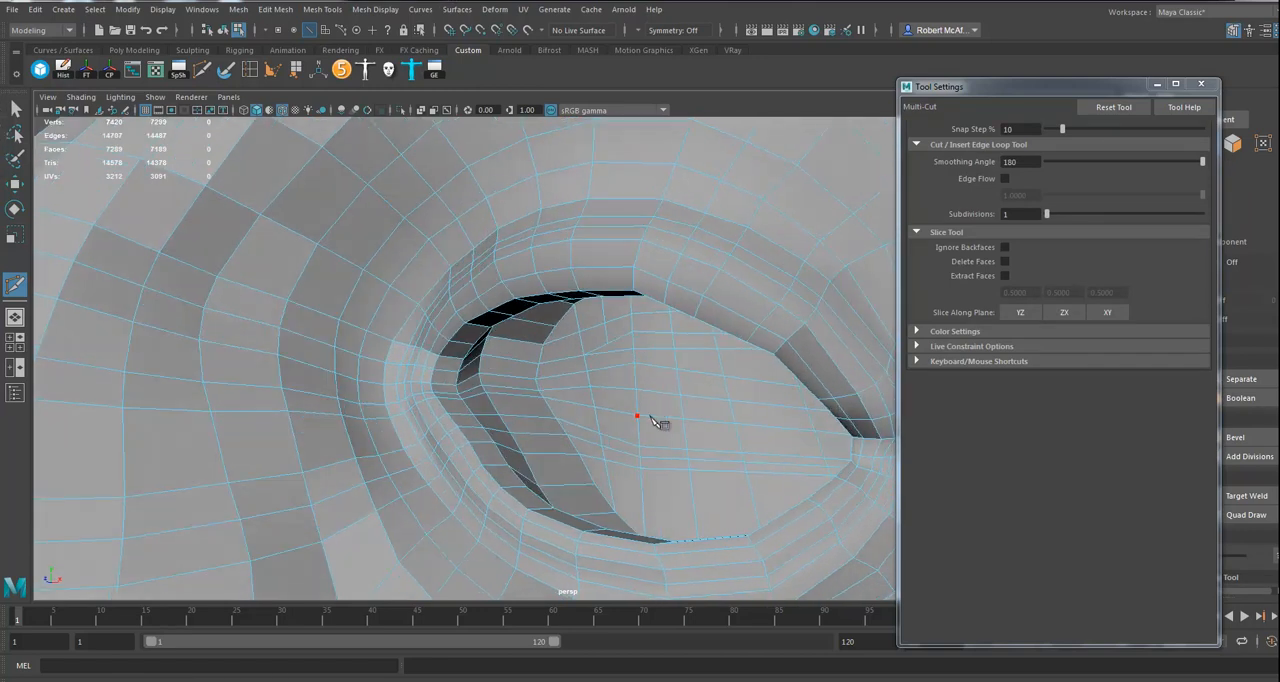
Step: Relax the new edges in the eye socket and around the inner eye corner with the Sculpt Geometry Tool at a radius of about 2.99
{"action": "right_click_drag", "start_coordinate": [480, 404], "coordinate": [440, 404], "text": "alt"}
{"action": "left_click_drag", "start_coordinate": [588, 402], "coordinate": [619, 411], "text": "alt"}
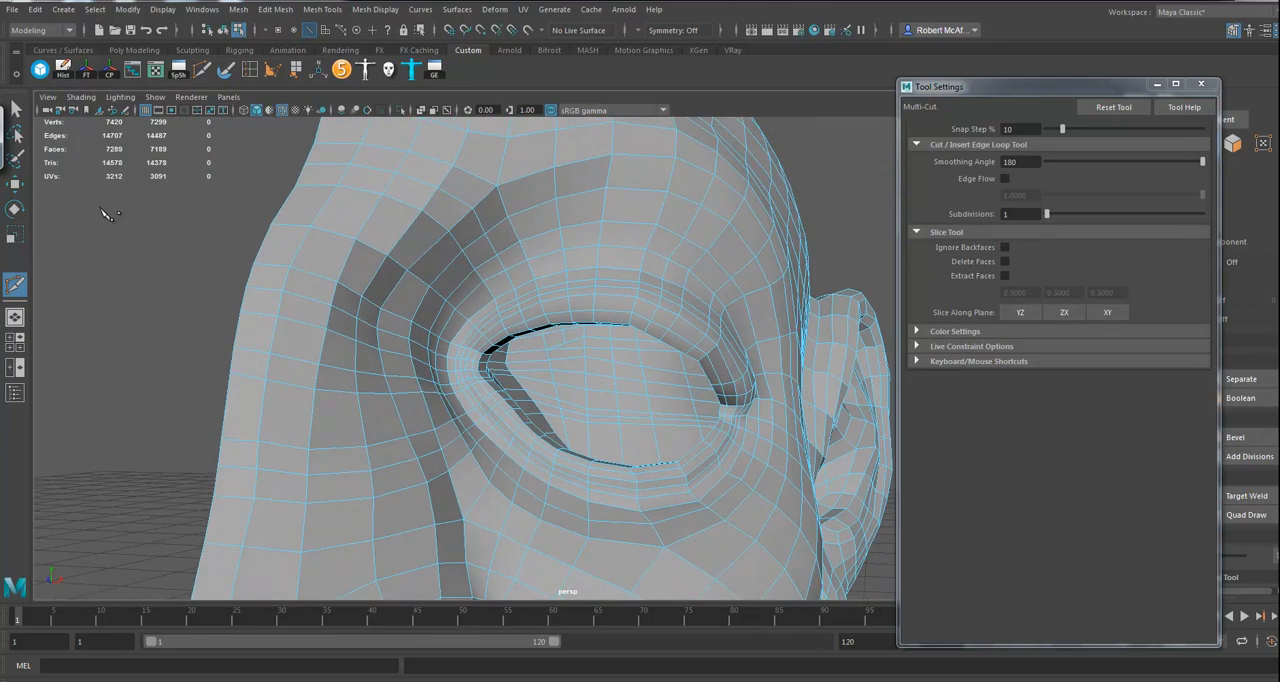
{"action": "left_click", "coordinate": [12, 172]}
{"action": "left_click", "coordinate": [15, 184]}
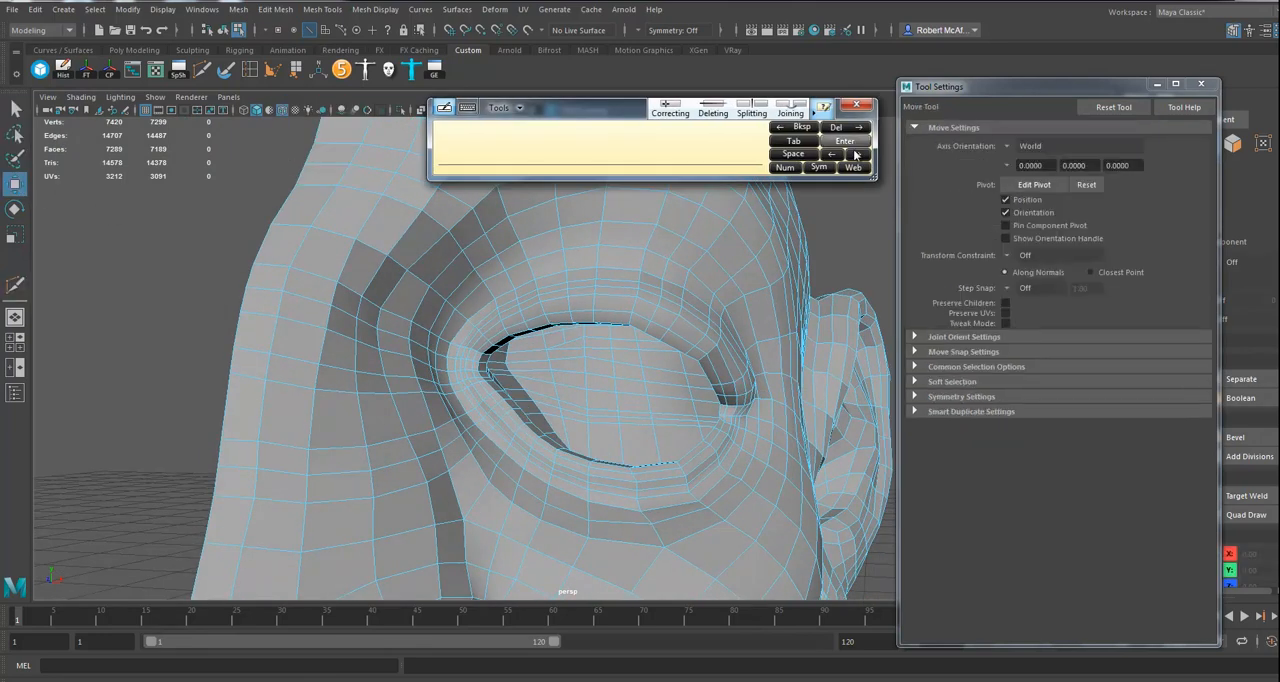
{"action": "left_click", "coordinate": [857, 106]}
{"action": "right_click_drag", "start_coordinate": [586, 337], "coordinate": [654, 297]}
{"action": "left_click_drag", "start_coordinate": [643, 325], "coordinate": [690, 372], "text": "alt"}
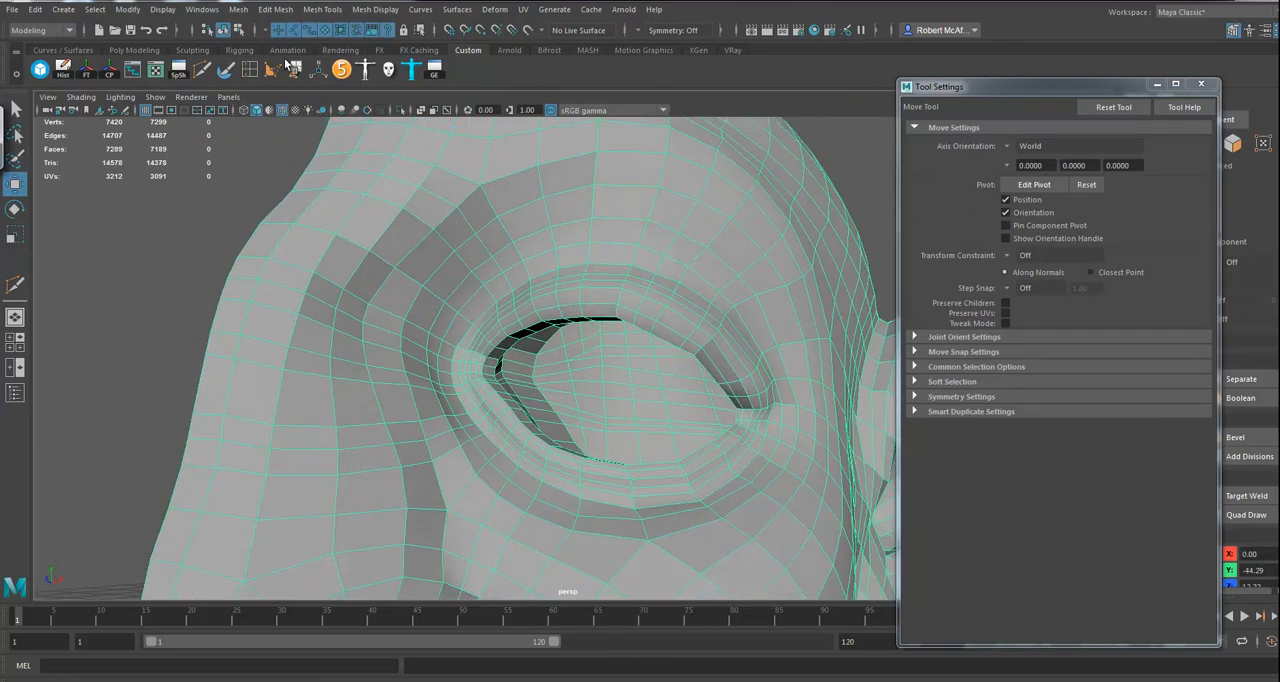
{"action": "left_click", "coordinate": [225, 70]}
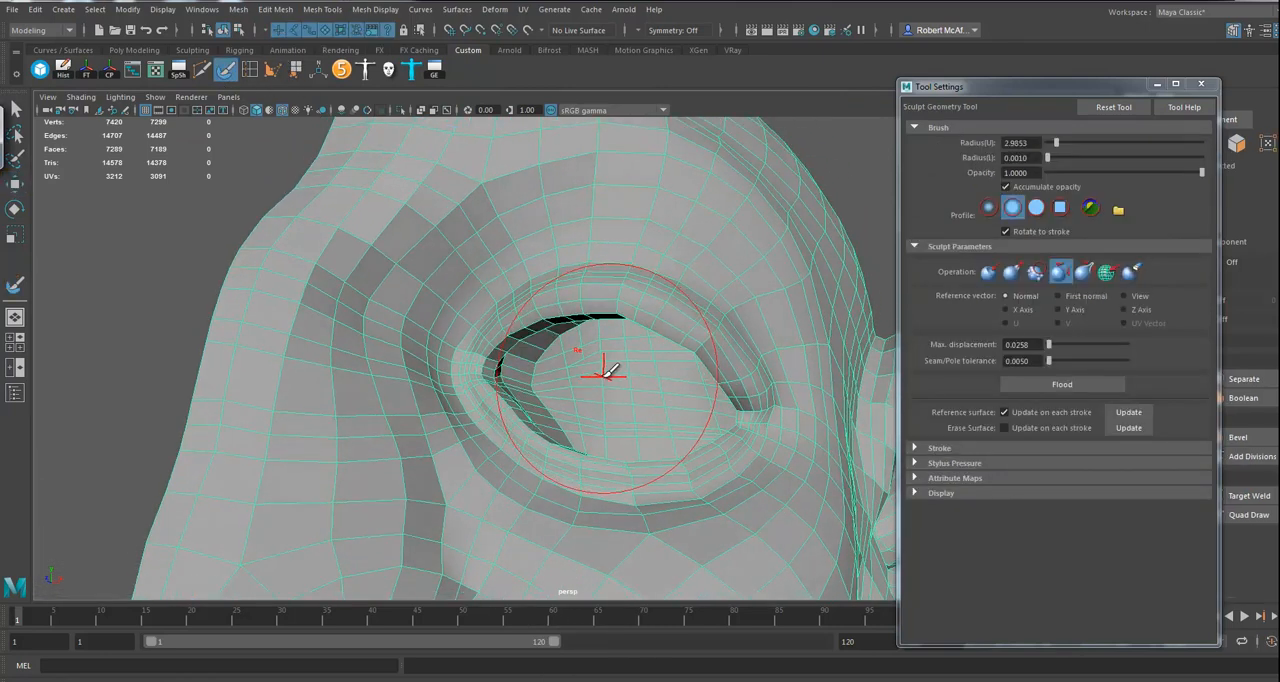
{"action": "left_click_drag", "start_coordinate": [589, 377], "coordinate": [620, 397], "text": "alt"}
{"action": "right_click_drag", "start_coordinate": [757, 373], "coordinate": [271, 354], "text": "alt"}
{"action": "mouse_move", "coordinate": [510, 357]}
{"action": "left_mouse_down", "text": "alt"}
{"action": "mouse_move", "coordinate": [567, 355]}
{"action": "mouse_move", "coordinate": [529, 349]}
{"action": "left_mouse_up", "text": "alt"}
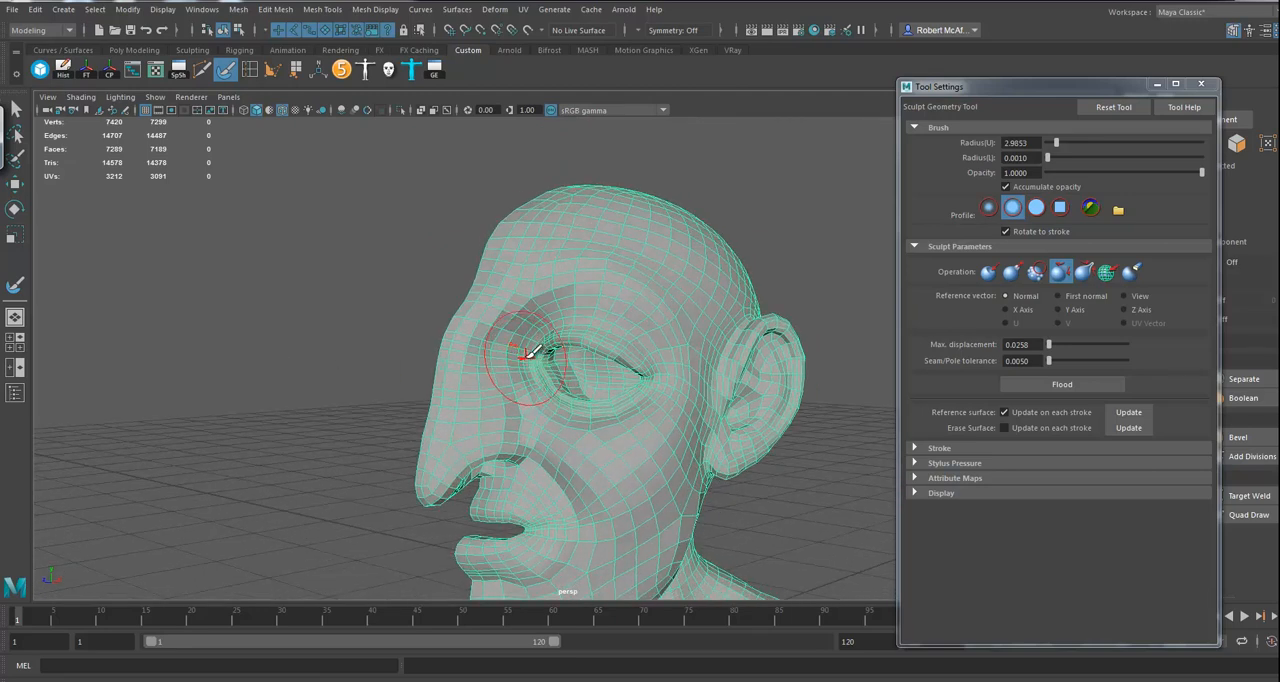
{"action": "mouse_move", "coordinate": [597, 394]}
{"action": "left_mouse_down", "text": "alt"}
{"action": "mouse_move", "coordinate": [610, 395]}
{"action": "mouse_move", "coordinate": [598, 394]}
{"action": "left_mouse_up", "text": "alt"}
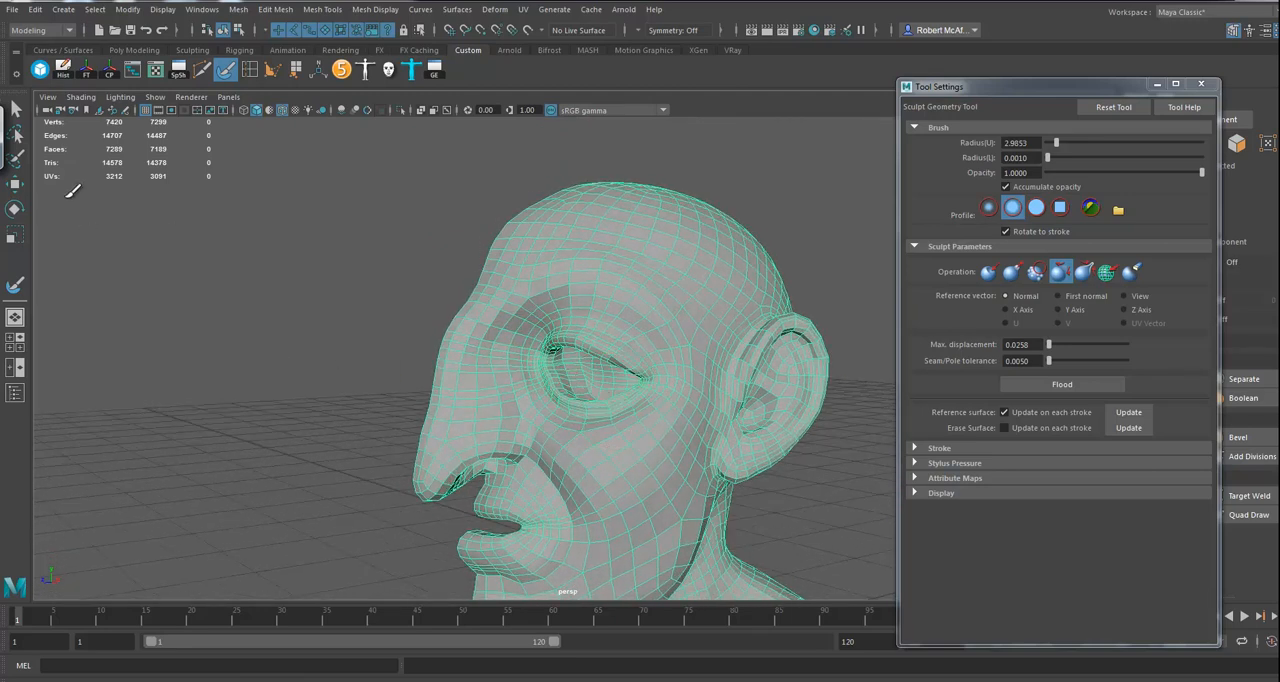
Step: Show the half body in the front view as a wireframe, in vertex selection mode for picking along the centre line
{"action": "left_click", "coordinate": [15, 184]}
{"action": "key", "text": "space"}
{"action": "mouse_move", "coordinate": [532, 451]}
{"action": "left_mouse_down"}
{"action": "mouse_move", "coordinate": [531, 474]}
{"action": "mouse_move", "coordinate": [543, 463]}
{"action": "left_mouse_up"}
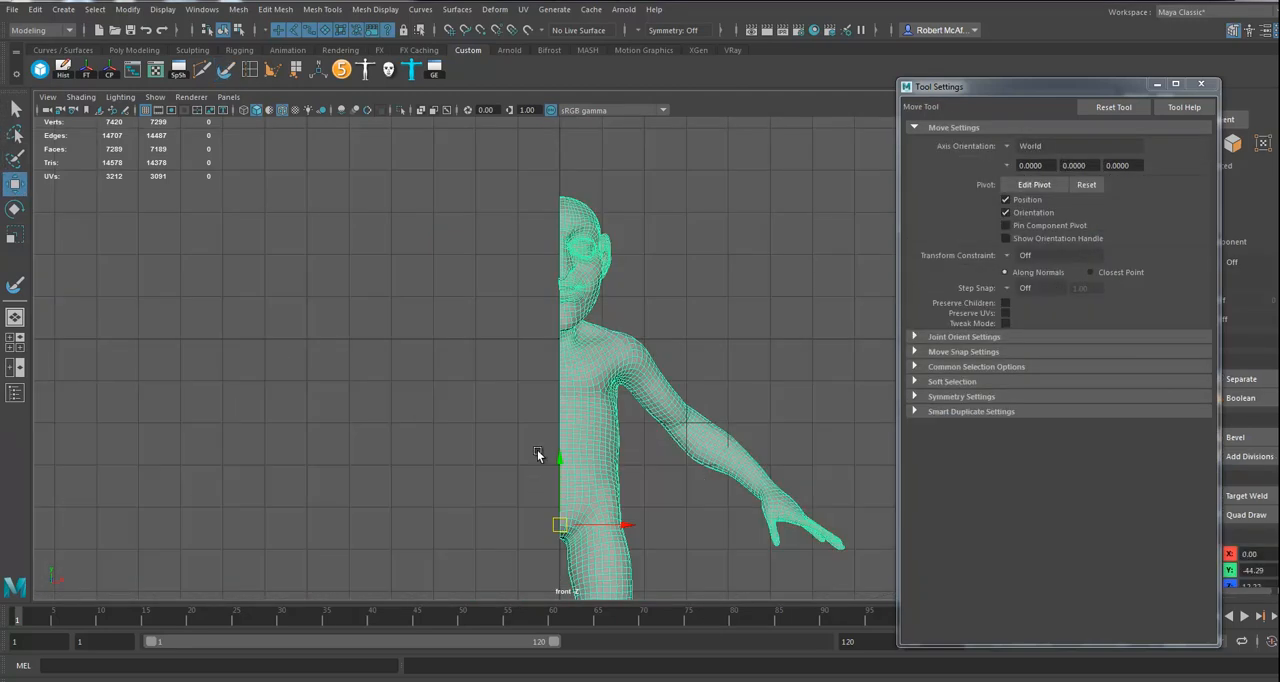
{"action": "middle_click_drag", "start_coordinate": [582, 463], "coordinate": [536, 471], "text": "alt"}
{"action": "right_click_drag", "start_coordinate": [536, 471], "coordinate": [1058, 462], "text": "alt"}
{"action": "middle_click_drag", "start_coordinate": [511, 554], "coordinate": [575, 347], "text": "alt"}
{"action": "right_click_drag", "start_coordinate": [566, 316], "coordinate": [477, 334]}
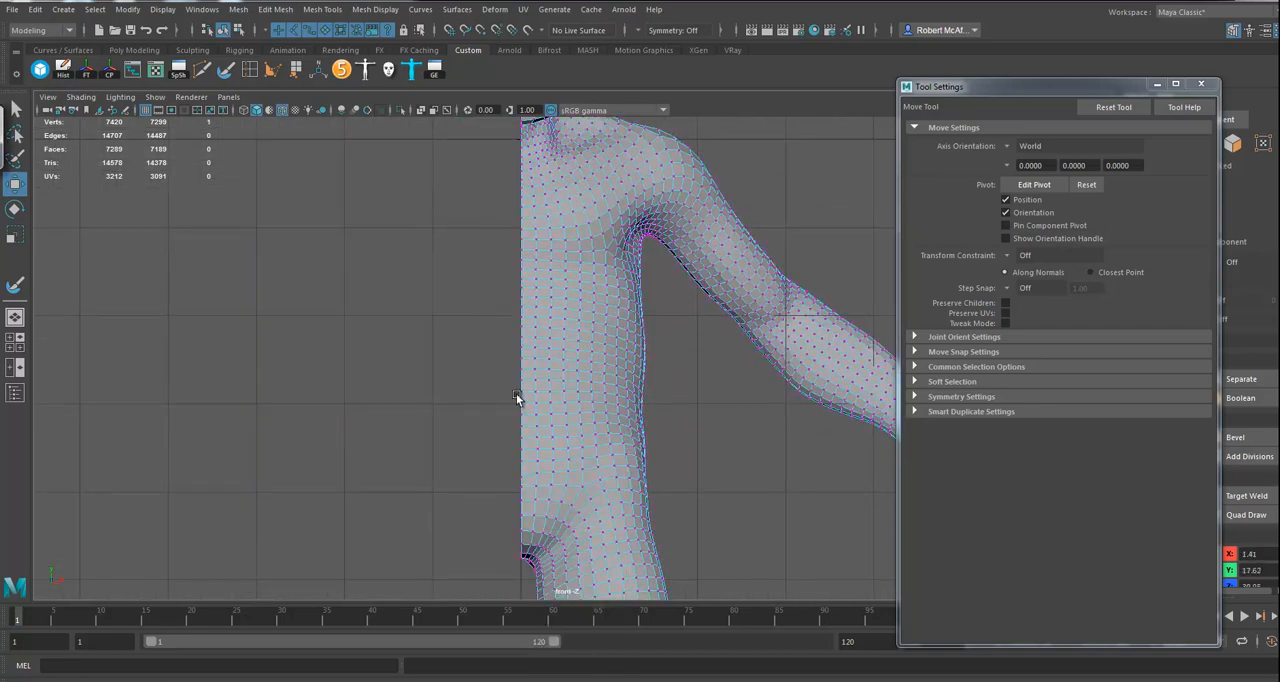
{"action": "left_click", "coordinate": [553, 461]}
{"action": "right_click_drag", "start_coordinate": [560, 465], "coordinate": [807, 493], "text": "alt"}
{"action": "middle_click_drag", "start_coordinate": [593, 474], "coordinate": [618, 407], "text": "alt"}
{"action": "left_click", "coordinate": [618, 408]}
{"action": "key", "text": "4"}
Step: Select the border vertices along the centre line from the crotch up through the torso, neck and mouth
{"action": "middle_click_drag", "start_coordinate": [580, 538], "coordinate": [581, 473], "text": "alt"}
{"action": "right_click_drag", "start_coordinate": [581, 480], "coordinate": [599, 503], "text": "alt"}
{"action": "middle_click_drag", "start_coordinate": [598, 503], "coordinate": [520, 495], "text": "alt"}
{"action": "left_click_drag", "start_coordinate": [493, 500], "coordinate": [521, 284]}
{"action": "middle_click_drag", "start_coordinate": [552, 259], "coordinate": [561, 385], "text": "alt"}
{"action": "left_click_drag", "start_coordinate": [490, 451], "coordinate": [531, 162], "text": "shift"}
{"action": "middle_click_drag", "start_coordinate": [535, 200], "coordinate": [505, 418], "text": "alt"}
{"action": "right_click_drag", "start_coordinate": [505, 418], "coordinate": [714, 432], "text": "alt"}
{"action": "left_click_drag", "start_coordinate": [475, 418], "coordinate": [517, 162], "text": "shift"}
{"action": "middle_click_drag", "start_coordinate": [520, 170], "coordinate": [561, 480], "text": "alt"}
{"action": "left_click_drag", "start_coordinate": [480, 519], "coordinate": [531, 209], "text": "shift"}
{"action": "middle_click_drag", "start_coordinate": [539, 252], "coordinate": [563, 443], "text": "alt"}
{"action": "right_click_drag", "start_coordinate": [531, 426], "coordinate": [620, 468], "text": "alt"}
{"action": "left_click_drag", "start_coordinate": [456, 545], "coordinate": [481, 340], "text": "shift"}
{"action": "left_click_drag", "start_coordinate": [480, 287], "coordinate": [510, 220], "text": "shift"}
{"action": "middle_click_drag", "start_coordinate": [512, 228], "coordinate": [528, 412], "text": "alt"}
{"action": "left_click_drag", "start_coordinate": [505, 258], "coordinate": [506, 257], "text": "shift"}
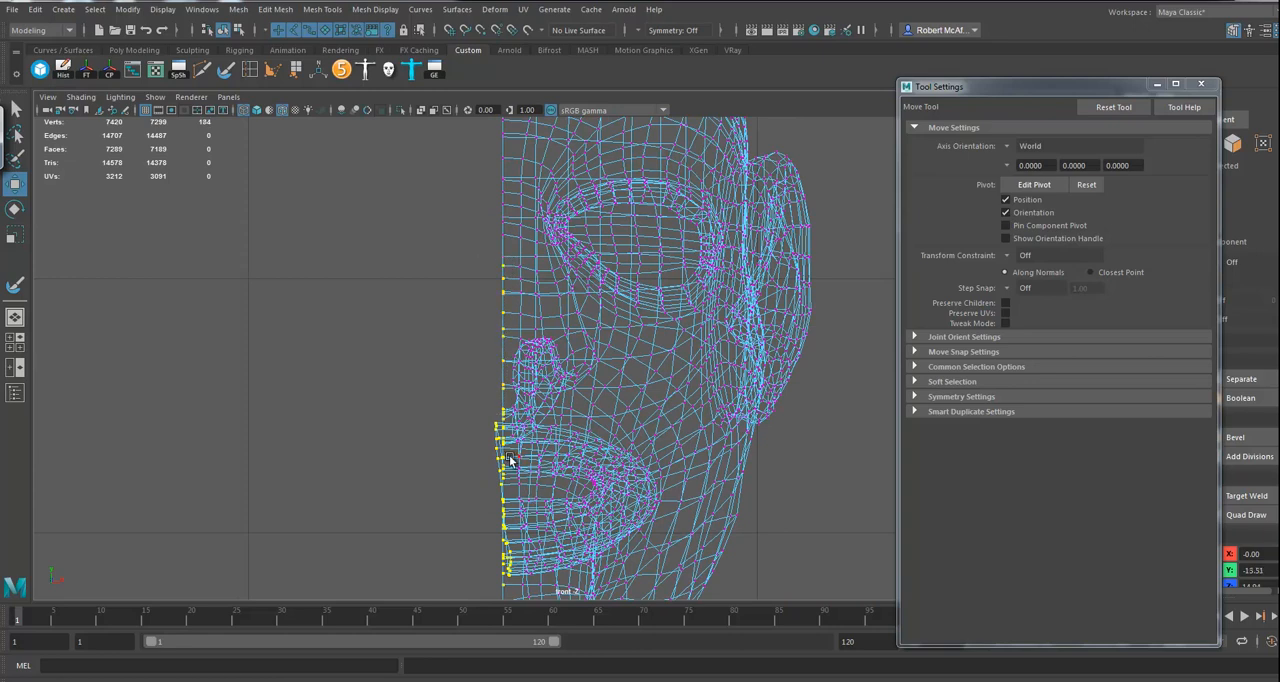
Step: Add the centre-line vertices from the nose up to the top of the head to the selection
{"action": "middle_click_drag", "start_coordinate": [495, 307], "coordinate": [498, 389], "text": "alt"}
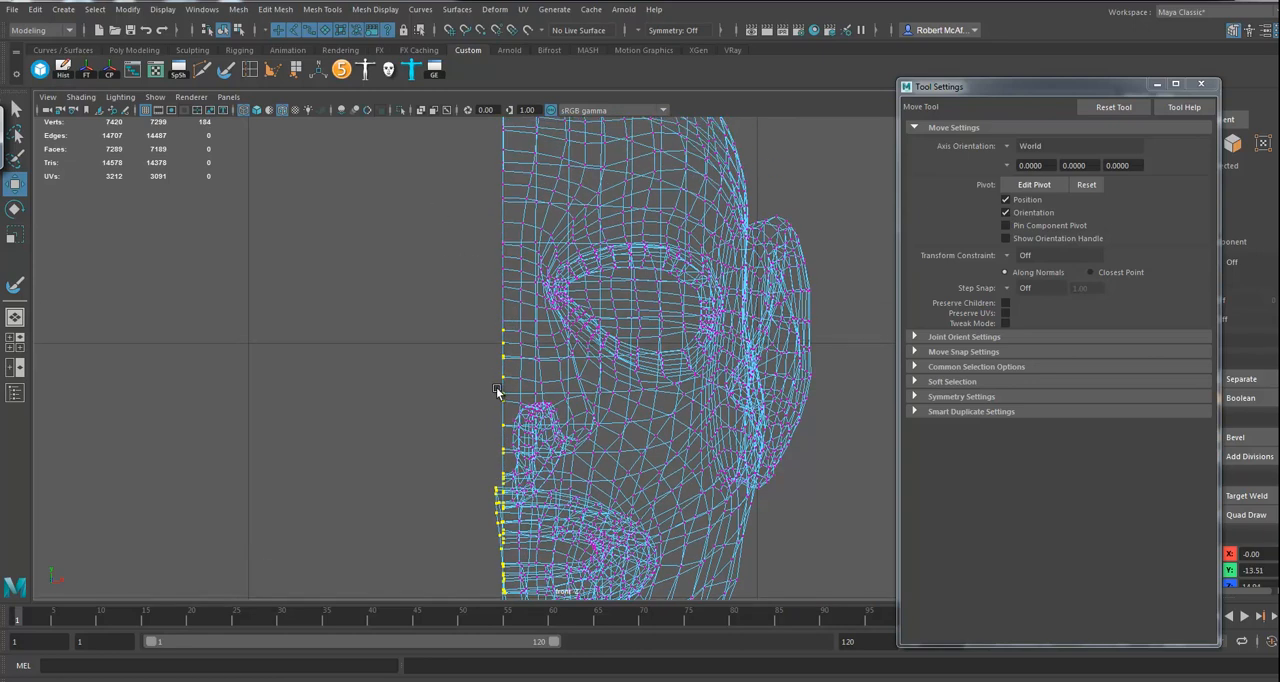
{"action": "left_click_drag", "start_coordinate": [489, 252], "coordinate": [514, 190], "text": "shift"}
{"action": "middle_click_drag", "start_coordinate": [517, 194], "coordinate": [511, 425], "text": "alt"}
{"action": "left_click_drag", "start_coordinate": [450, 168], "coordinate": [499, 443], "text": "shift"}
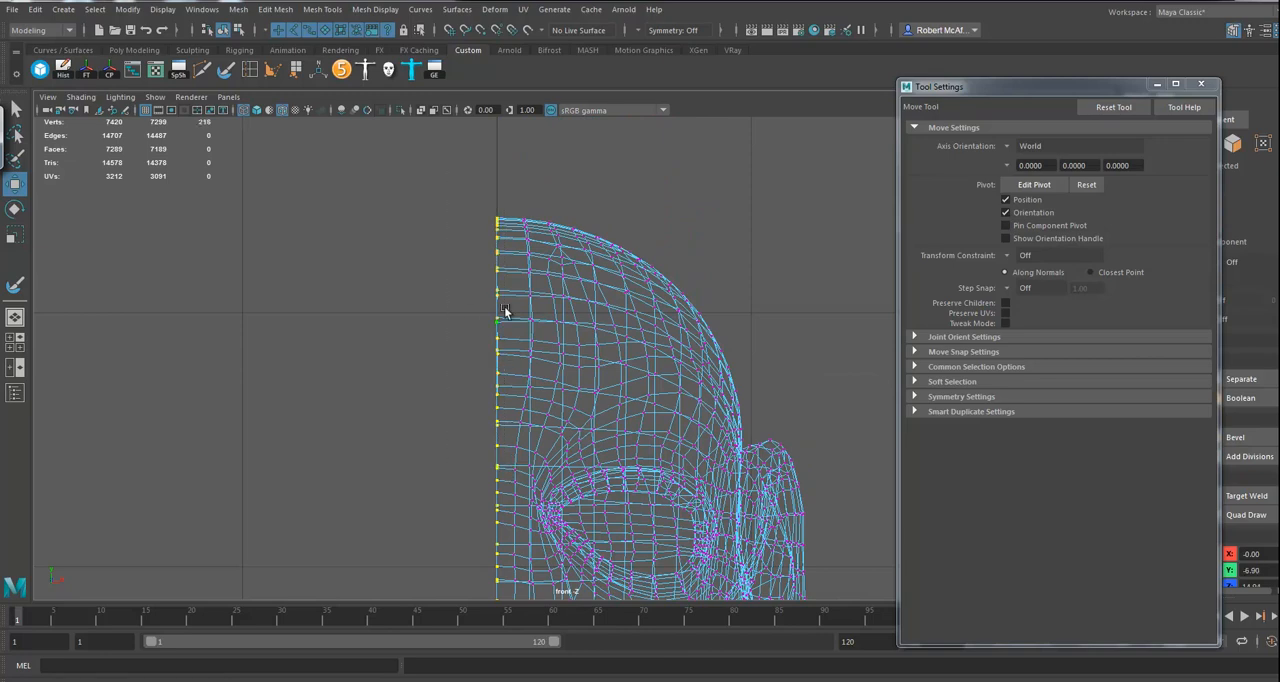
{"action": "right_click_drag", "start_coordinate": [566, 487], "coordinate": [318, 434], "text": "alt"}
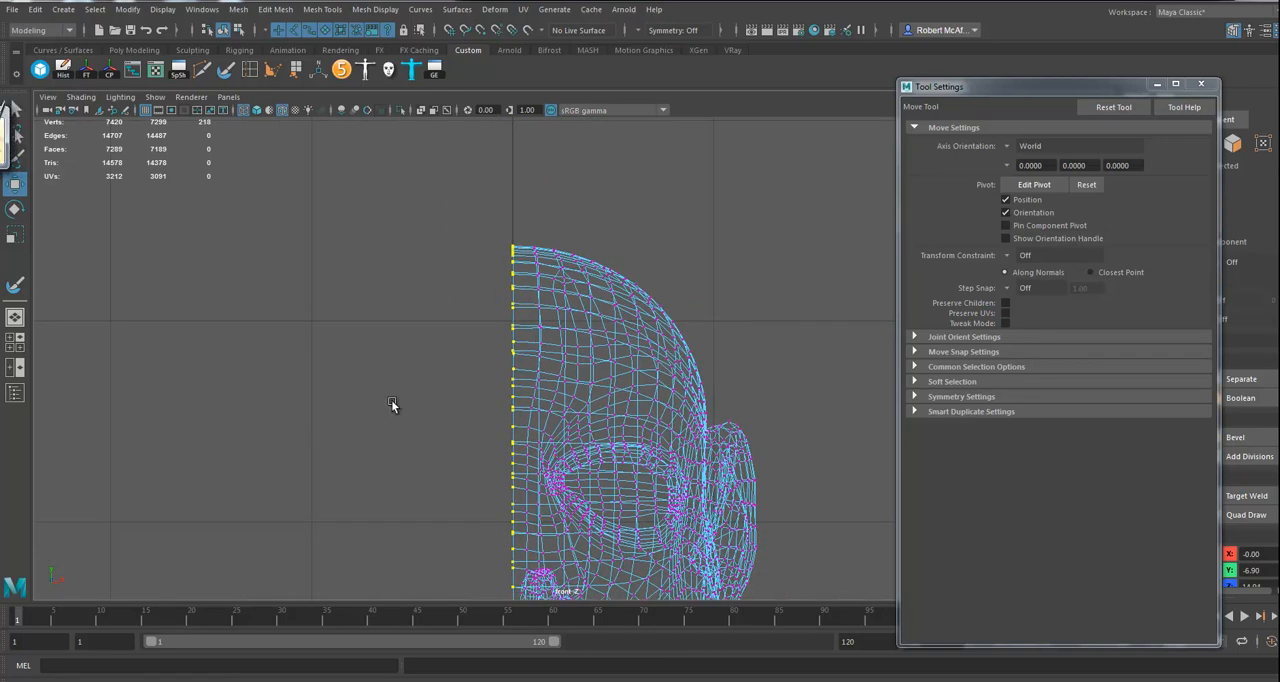
{"action": "right_click_drag", "start_coordinate": [541, 468], "coordinate": [443, 471], "text": "alt"}
{"action": "middle_click_drag", "start_coordinate": [398, 442], "coordinate": [305, 217], "text": "alt"}
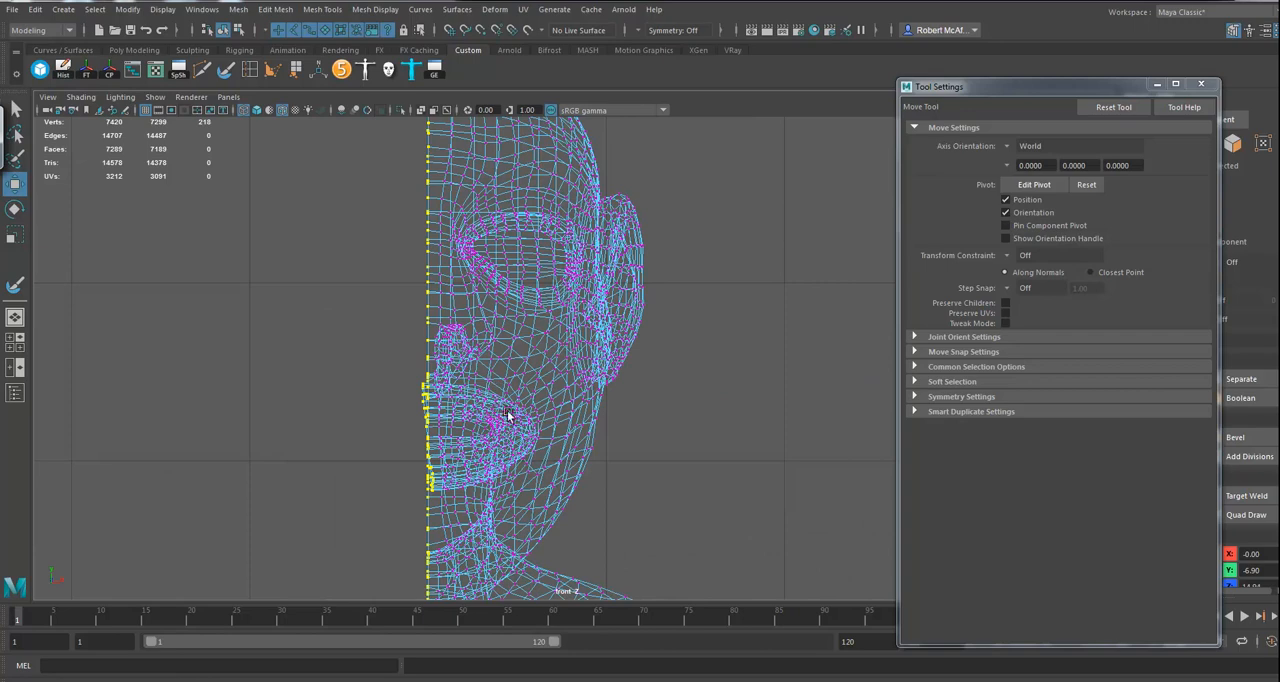
Step: Snap the selected border vertices onto the centre line along X with Keep Spacing off, and return to object selection
{"action": "left_click", "coordinate": [560, 420]}
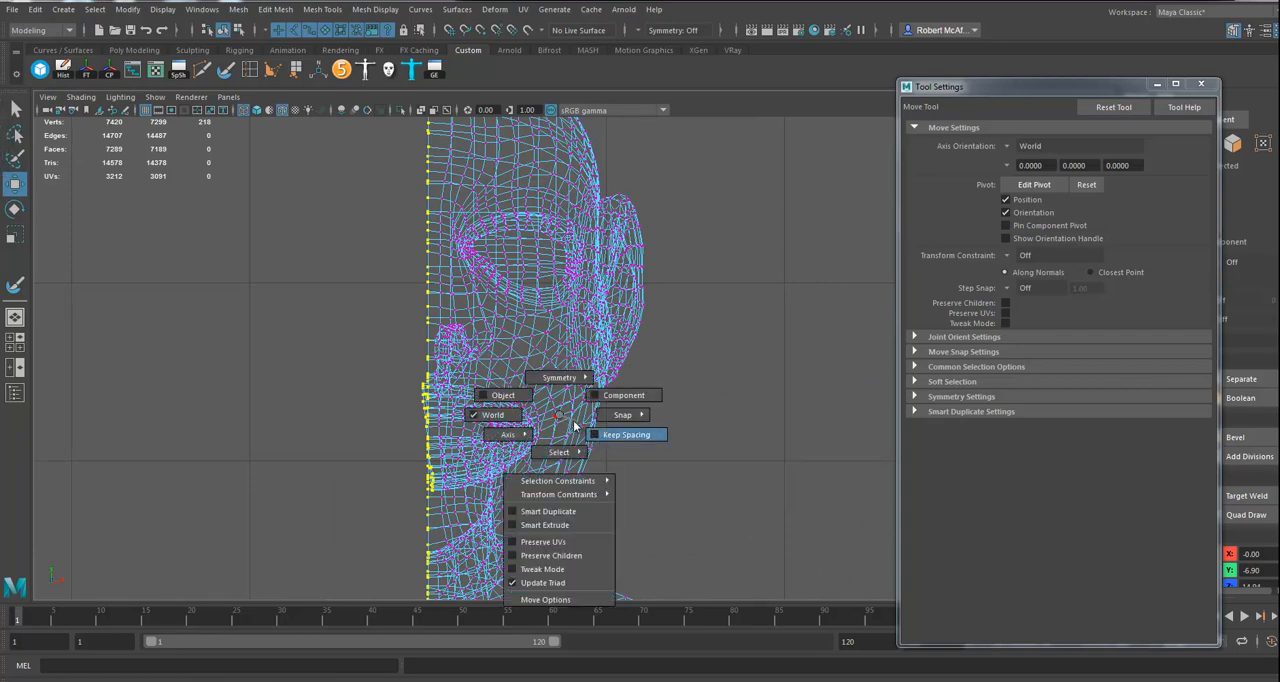
{"action": "scroll", "coordinate": [540, 465], "scroll_direction": "down", "scroll_amount": 6}
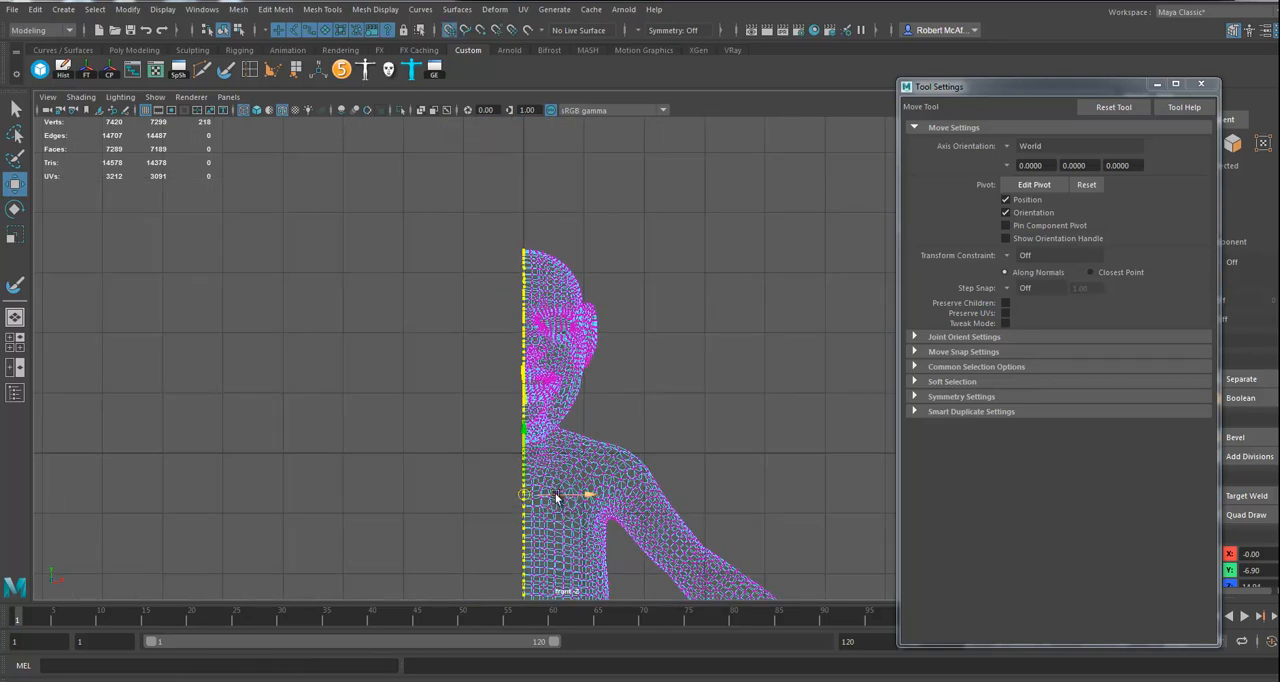
{"action": "left_click_drag", "start_coordinate": [540, 496], "coordinate": [537, 495]}
{"action": "right_click_drag", "start_coordinate": [573, 478], "coordinate": [793, 554], "text": "alt"}
{"action": "middle_click_drag", "start_coordinate": [575, 385], "coordinate": [572, 325], "text": "alt"}
{"action": "right_click_drag", "start_coordinate": [559, 295], "coordinate": [577, 289]}
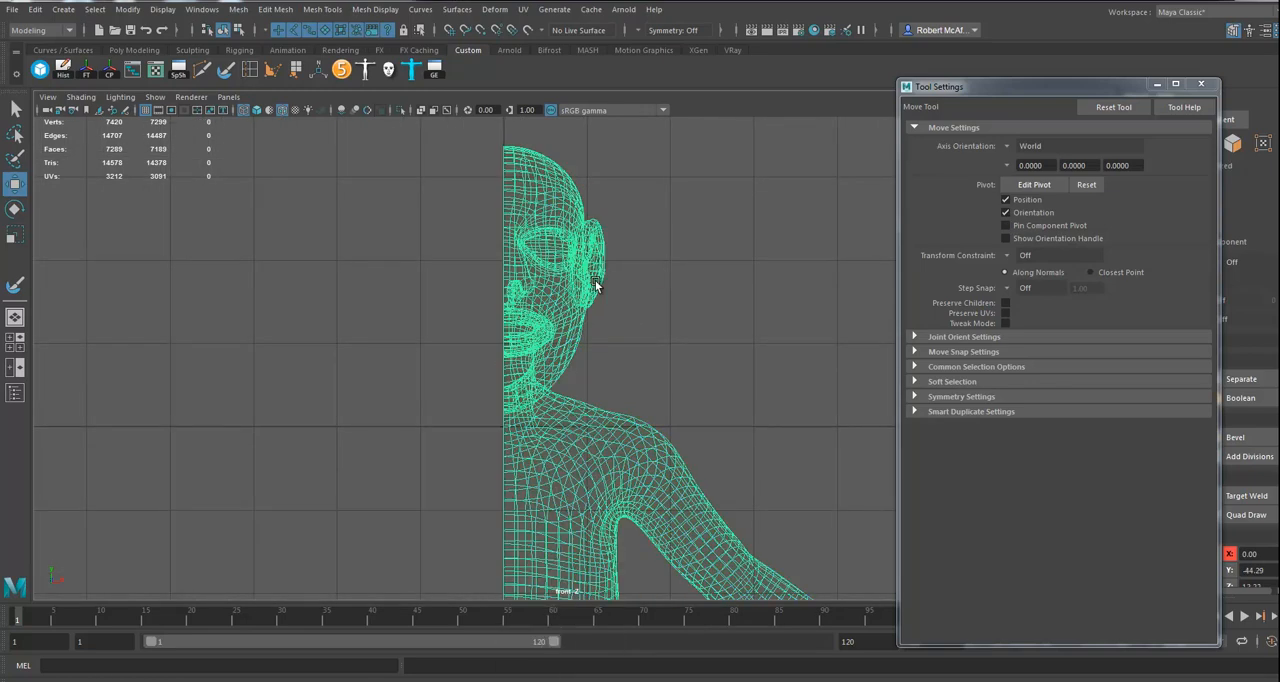
Step: Delete the half body's construction history and return to the perspective view
{"action": "left_click", "coordinate": [1203, 86]}
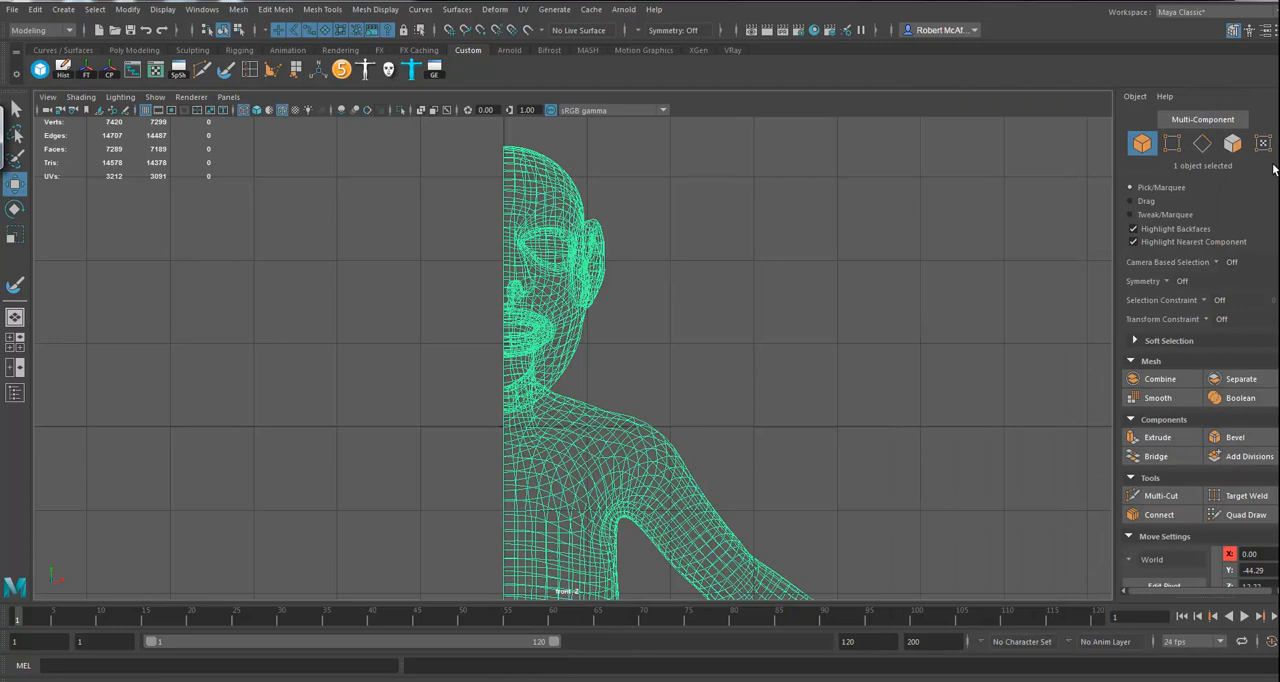
{"action": "left_click", "coordinate": [1279, 165]}
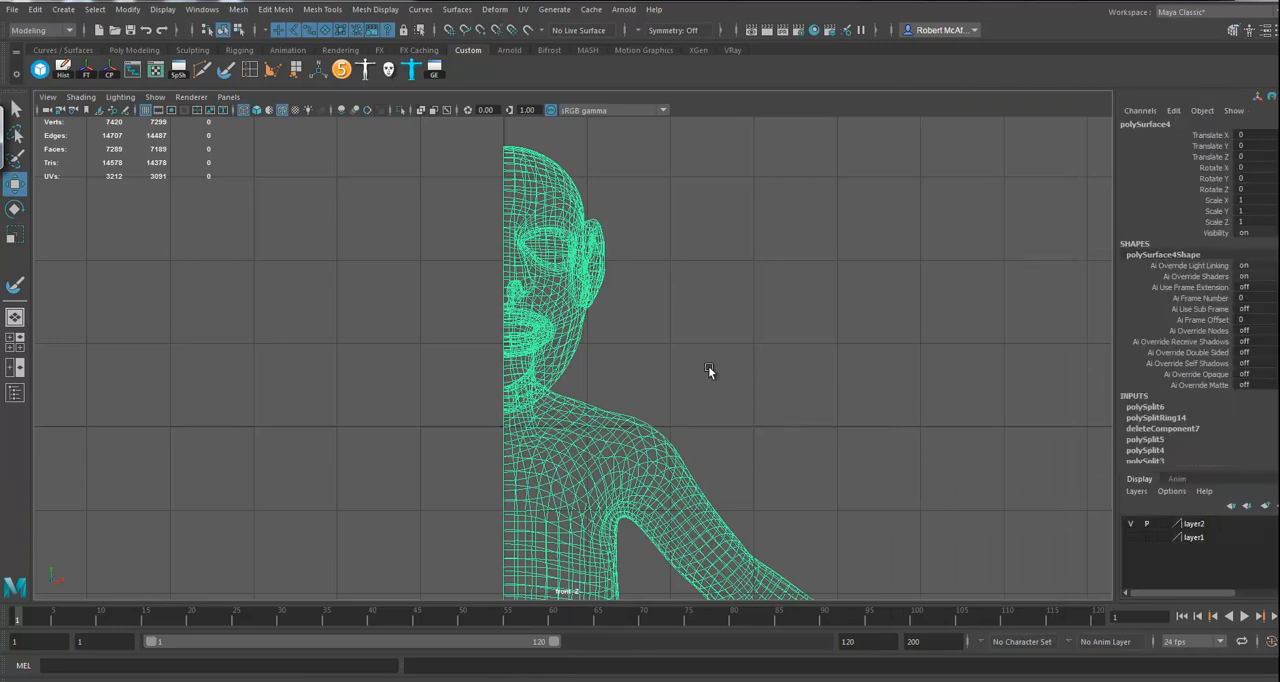
{"action": "key", "text": "space"}
{"action": "left_click_drag", "start_coordinate": [593, 389], "coordinate": [600, 368]}
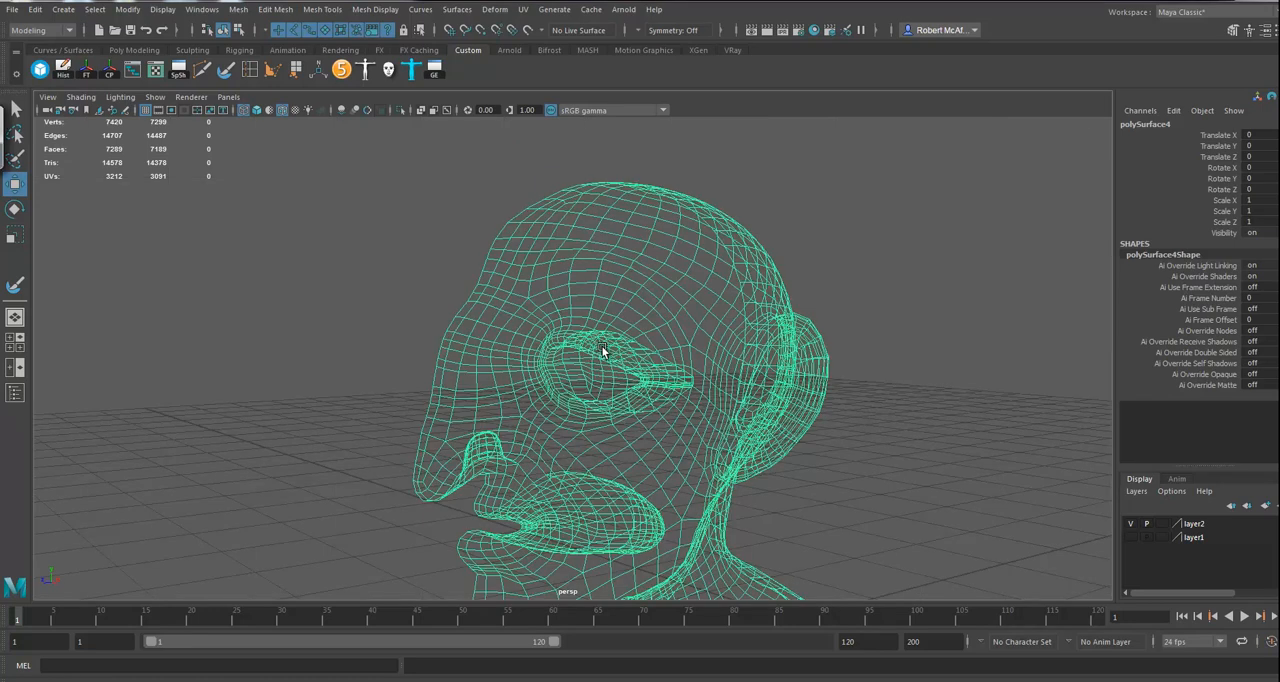
Step: Mirror the half body as a copy across the world X axis, combined with the original, merging border vertices at a 0.001 threshold
{"action": "left_click_drag", "start_coordinate": [681, 458], "coordinate": [666, 307], "text": "alt"}
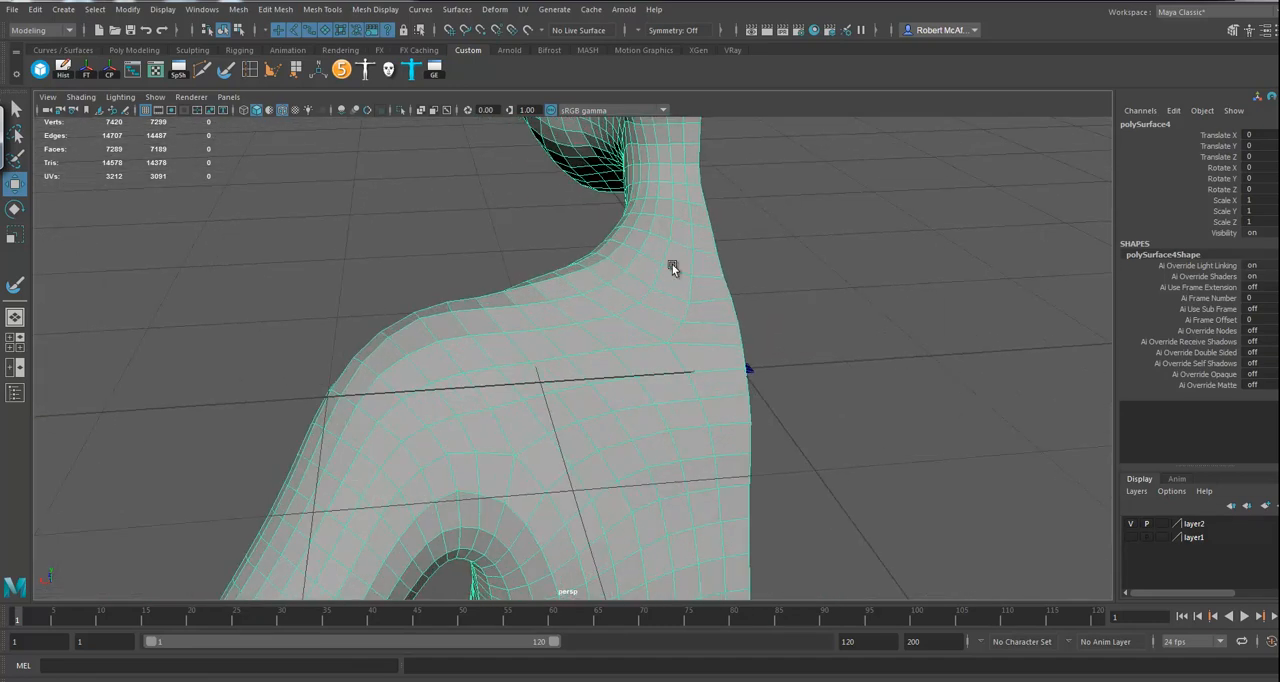
{"action": "left_click_drag", "start_coordinate": [688, 464], "coordinate": [633, 443], "text": "alt"}
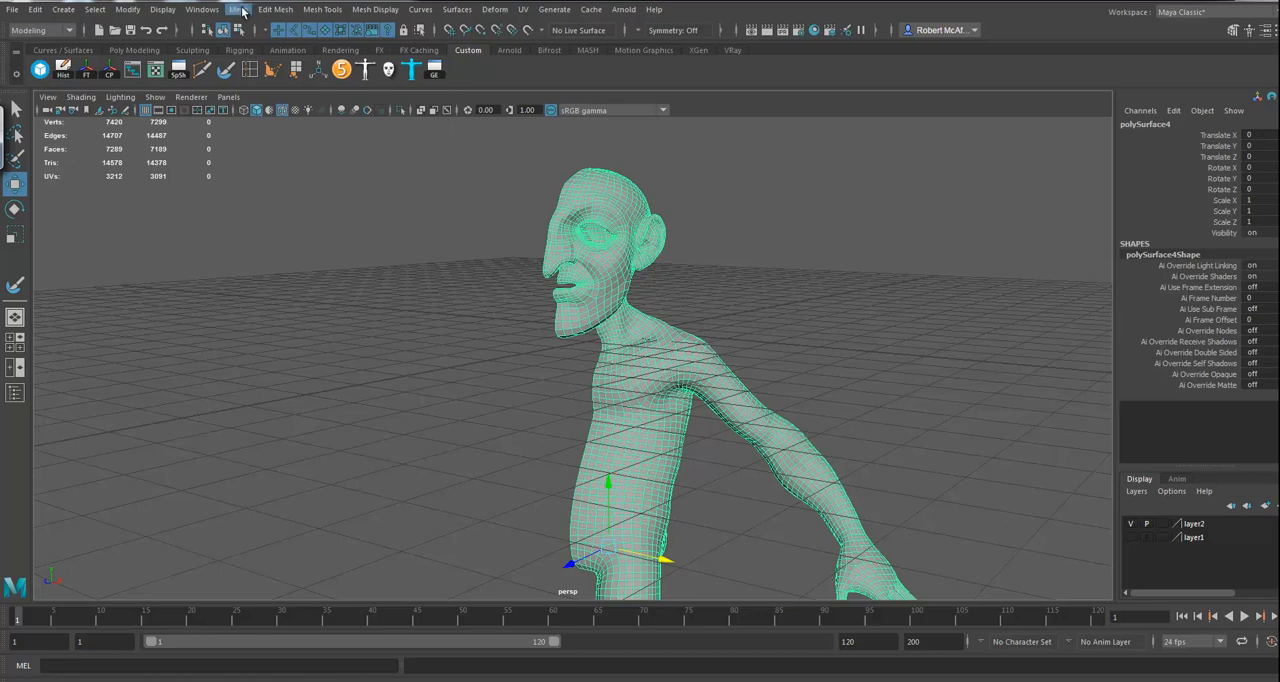
{"action": "right_click_drag", "start_coordinate": [603, 296], "coordinate": [670, 447], "text": "shift"}
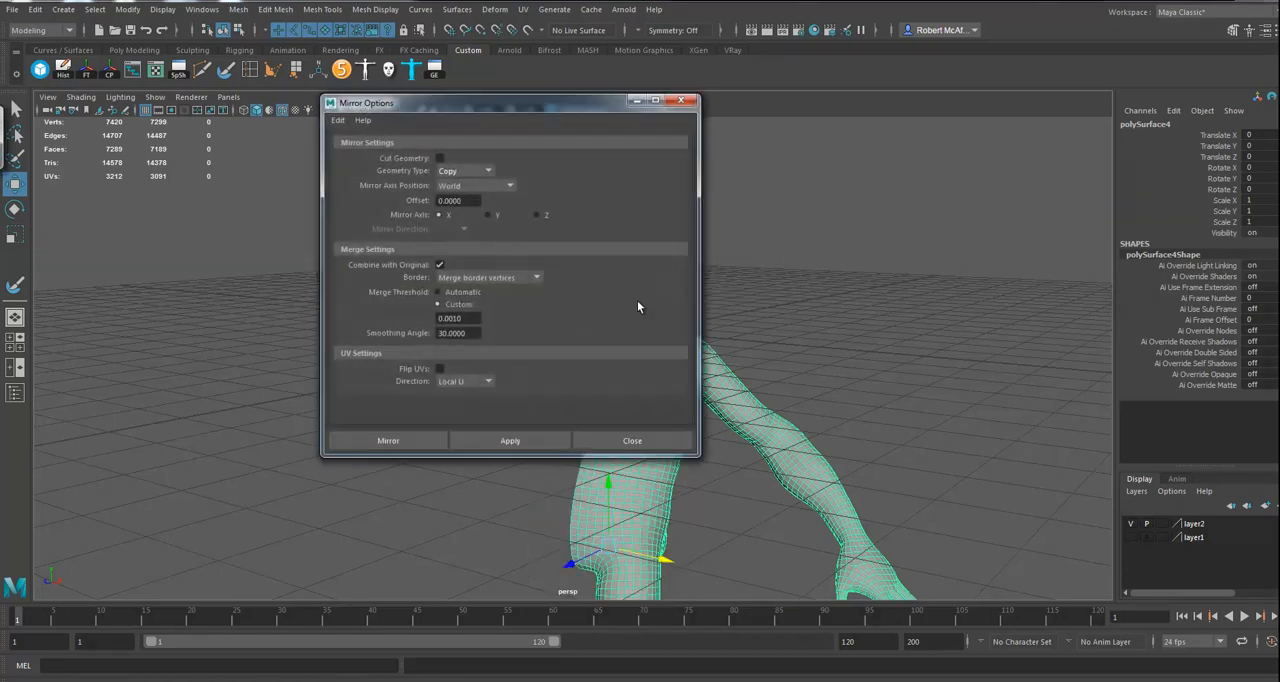
{"action": "left_click", "coordinate": [388, 441]}
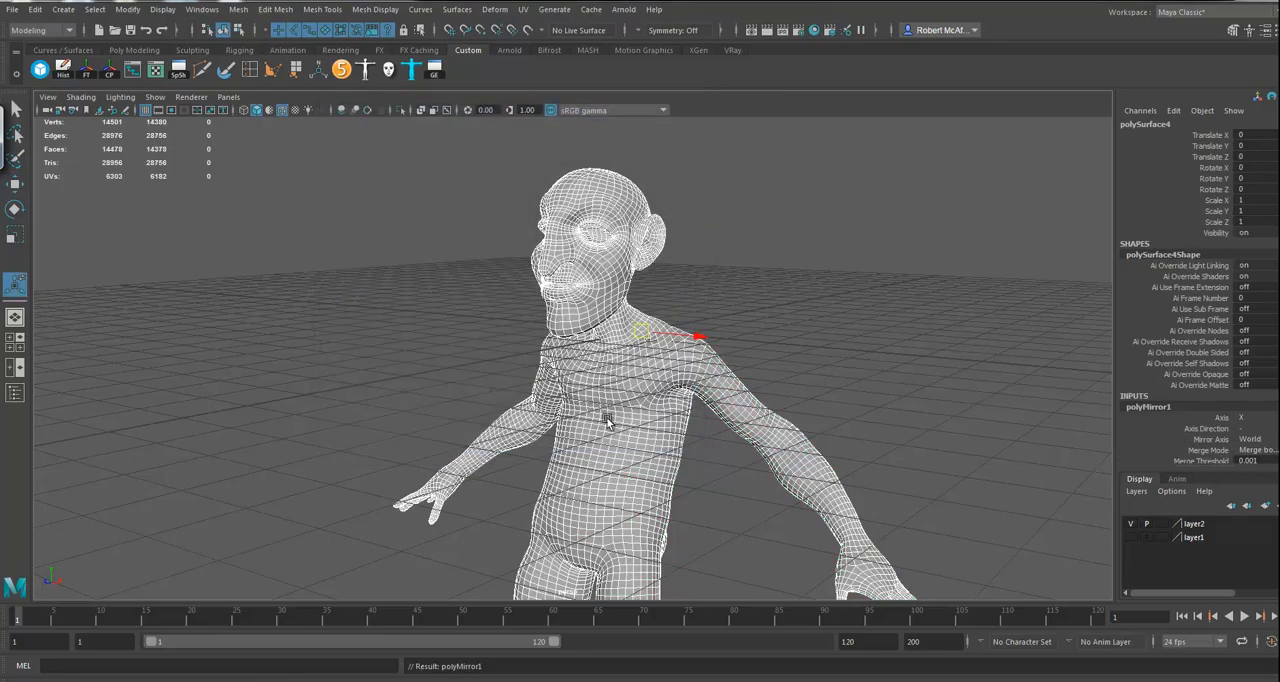
Step: Examine the mirrored head's centre seam around the chin, mouth, nose and eyes
{"action": "left_click_drag", "start_coordinate": [609, 422], "coordinate": [643, 414], "text": "alt"}
{"action": "right_click_drag", "start_coordinate": [643, 414], "coordinate": [1132, 508], "text": "alt"}
{"action": "middle_click_drag", "start_coordinate": [652, 367], "coordinate": [658, 495], "text": "alt"}
{"action": "left_click_drag", "start_coordinate": [658, 495], "coordinate": [572, 482], "text": "alt"}
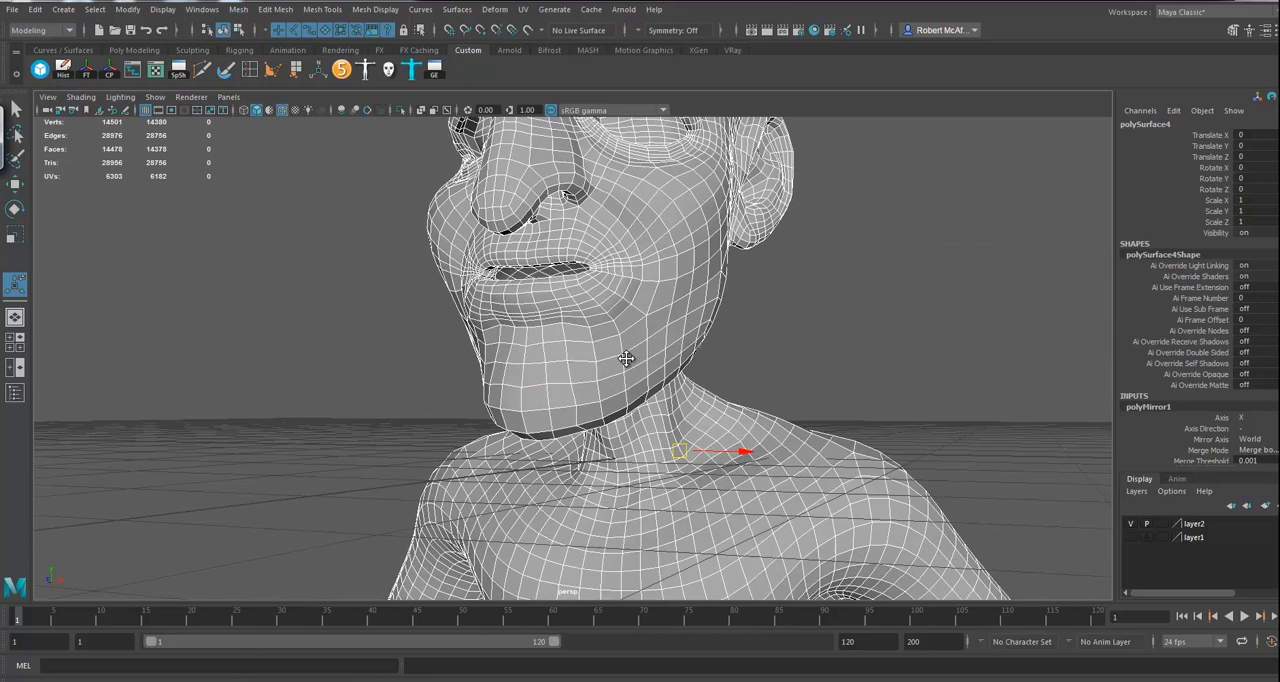
{"action": "middle_click_drag", "start_coordinate": [629, 346], "coordinate": [629, 440], "text": "alt"}
{"action": "left_click_drag", "start_coordinate": [629, 440], "coordinate": [626, 448], "text": "alt"}
{"action": "right_click_drag", "start_coordinate": [594, 315], "coordinate": [637, 298]}
{"action": "left_click_drag", "start_coordinate": [634, 320], "coordinate": [699, 404], "text": "alt"}
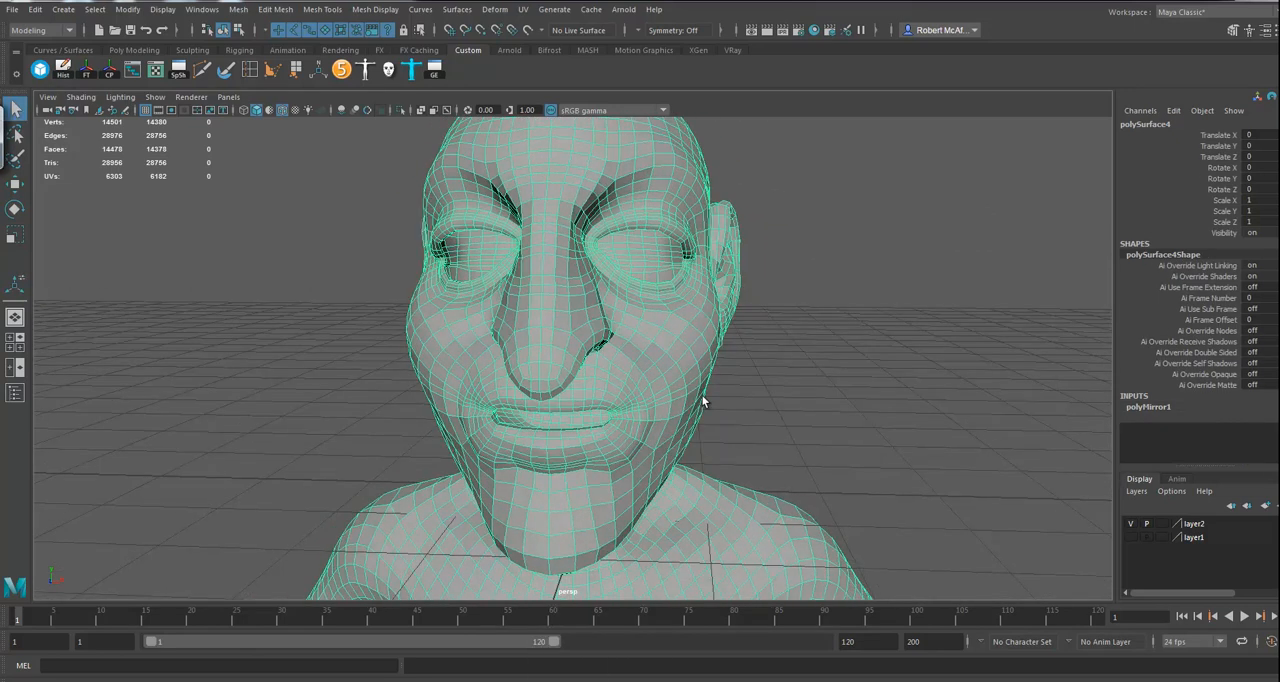
Step: Turn on the visibility of layer1 and compare its dense mesh with the mirrored full body
{"action": "mouse_move", "coordinate": [857, 404]}
{"action": "left_mouse_down", "text": "alt"}
{"action": "mouse_move", "coordinate": [799, 416]}
{"action": "mouse_move", "coordinate": [672, 402]}
{"action": "left_mouse_up", "text": "alt"}
{"action": "mouse_move", "coordinate": [914, 426]}
{"action": "right_mouse_down", "text": "alt"}
{"action": "mouse_move", "coordinate": [655, 424]}
{"action": "mouse_move", "coordinate": [623, 449]}
{"action": "right_mouse_up", "text": "alt"}
{"action": "left_click_drag", "start_coordinate": [623, 454], "coordinate": [676, 379], "text": "alt"}
{"action": "right_click_drag", "start_coordinate": [676, 379], "coordinate": [660, 366], "text": "alt"}
{"action": "left_click_drag", "start_coordinate": [660, 366], "coordinate": [657, 313], "text": "alt"}
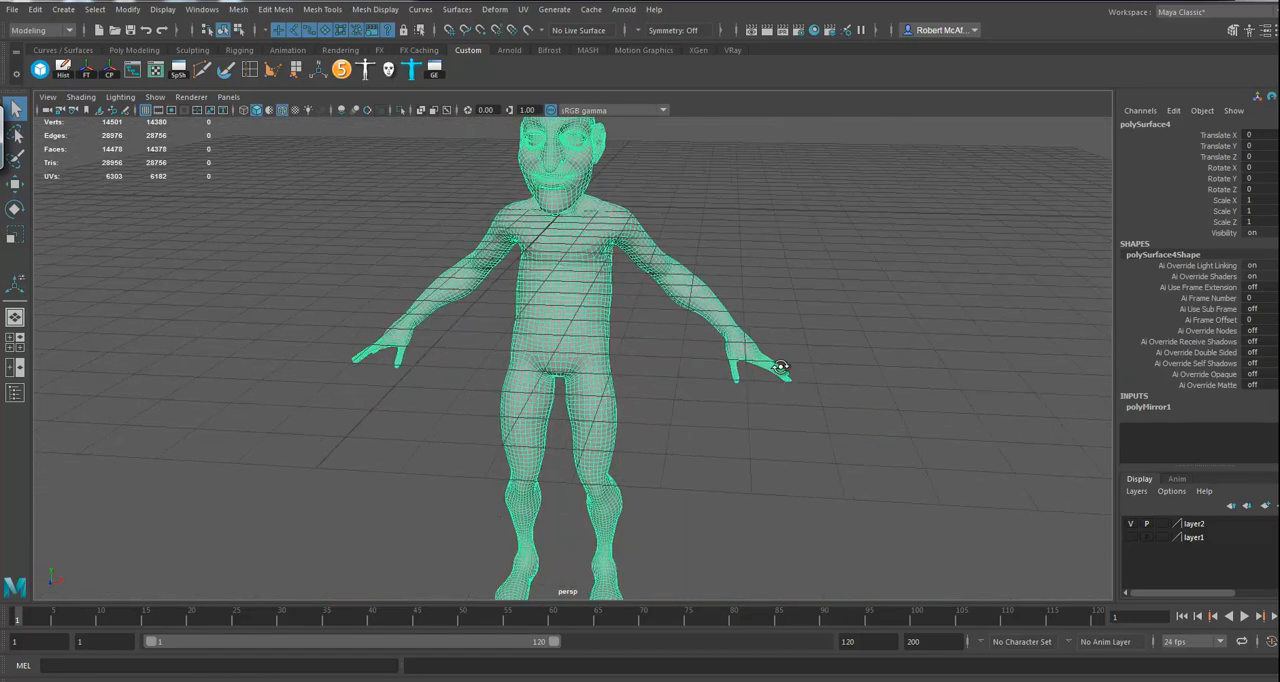
{"action": "left_click_drag", "start_coordinate": [786, 374], "coordinate": [754, 380], "text": "alt"}
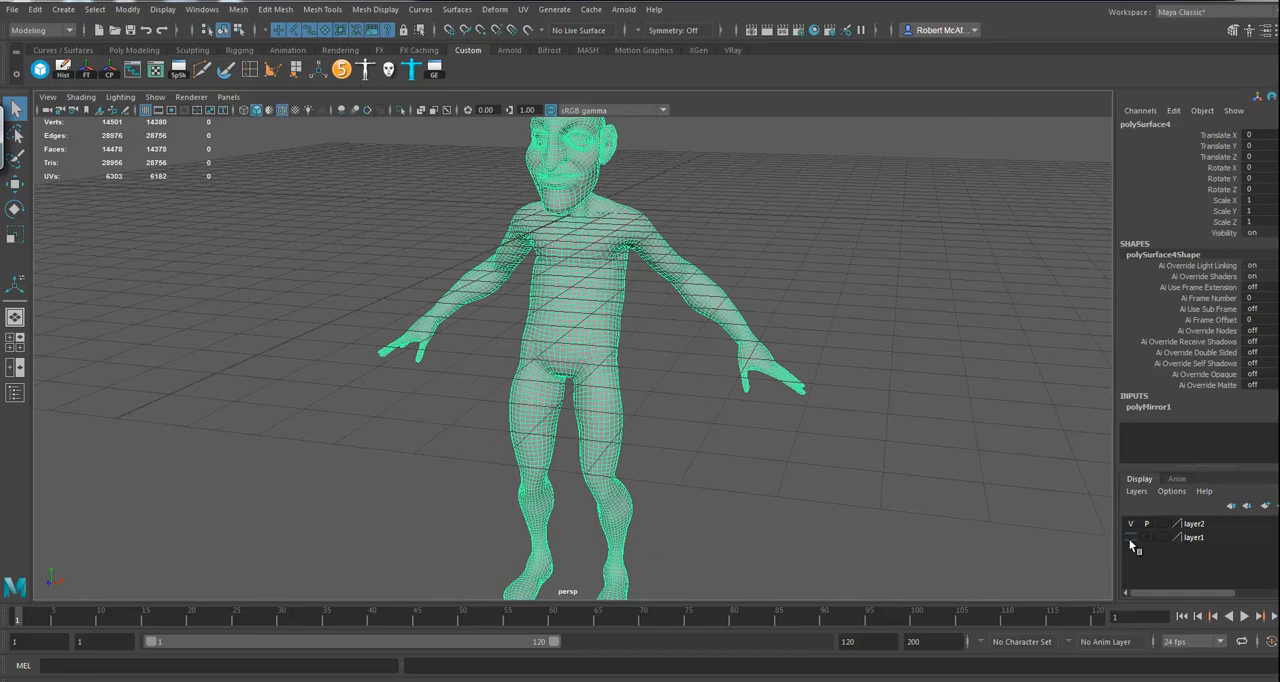
{"action": "middle_click_drag", "start_coordinate": [703, 414], "coordinate": [690, 530], "text": "alt"}
{"action": "left_click_drag", "start_coordinate": [690, 530], "coordinate": [690, 488], "text": "alt"}
{"action": "right_click_drag", "start_coordinate": [690, 488], "coordinate": [1228, 590], "text": "alt"}
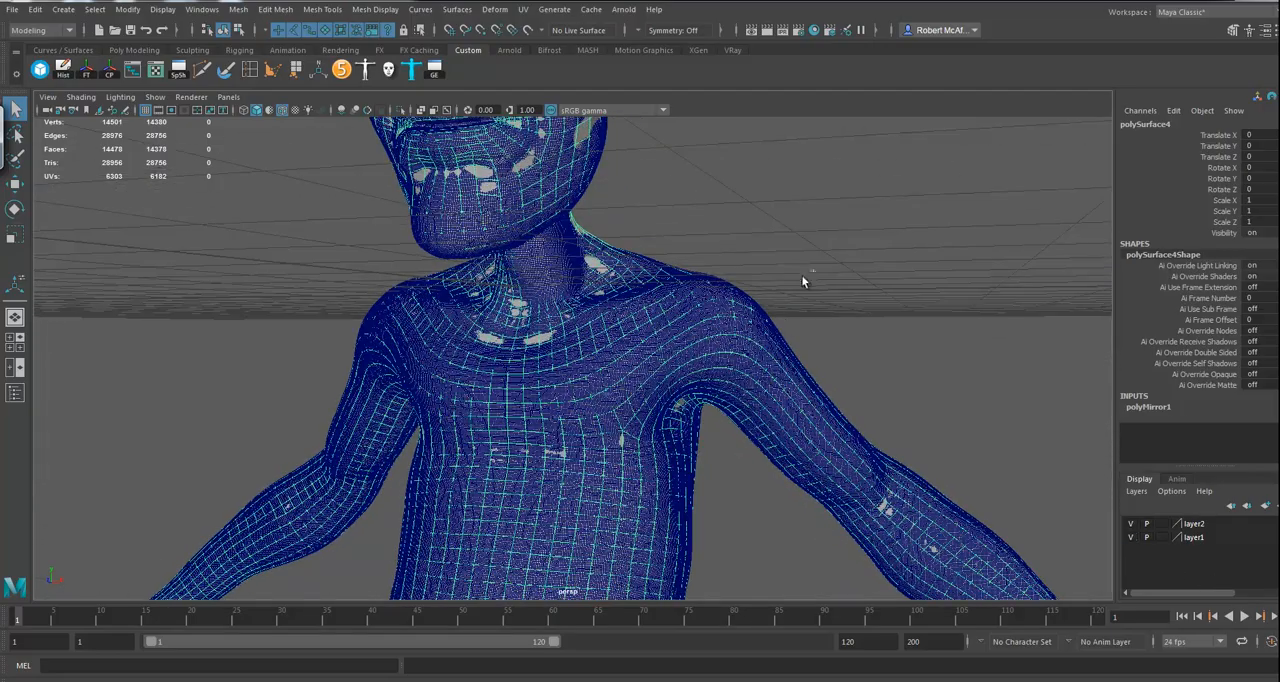
Step: Make the dense layer1 mesh polySurface1 a live surface and select the mirrored body over it
{"action": "left_click", "coordinate": [683, 358]}
{"action": "middle_click_drag", "start_coordinate": [721, 374], "coordinate": [682, 552], "text": "alt"}
{"action": "left_click_drag", "start_coordinate": [624, 422], "coordinate": [640, 483], "text": "alt"}
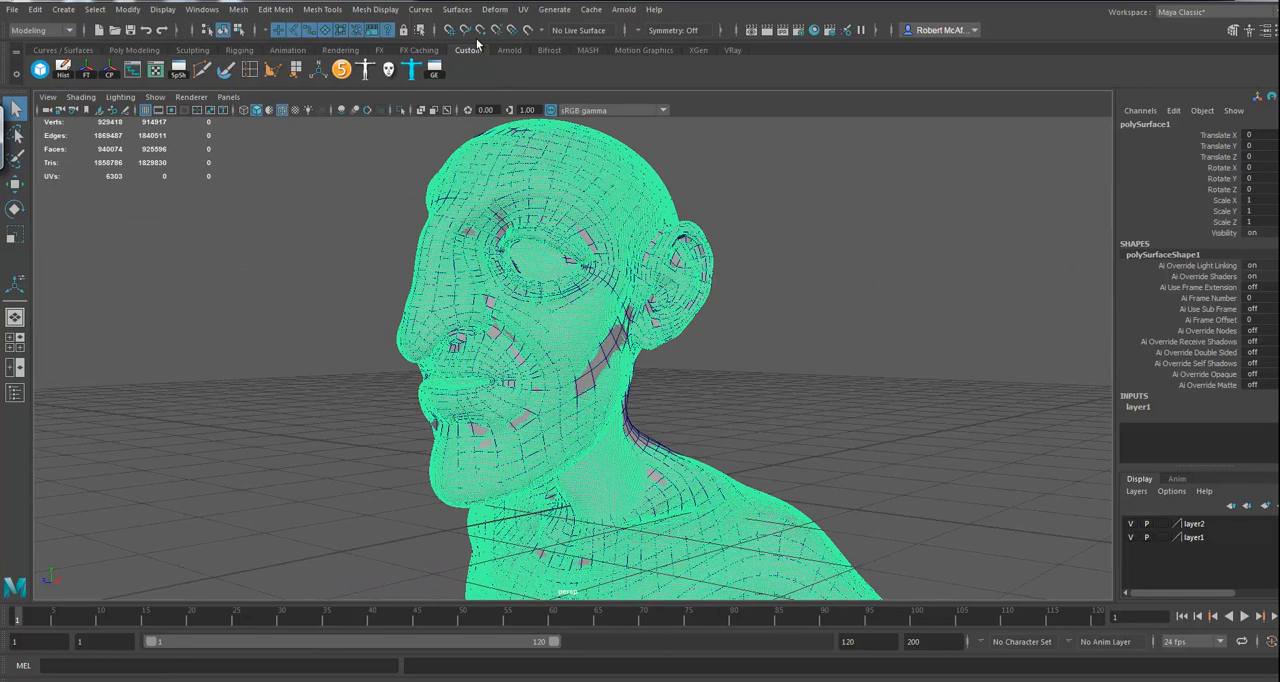
{"action": "left_click", "coordinate": [529, 31]}
{"action": "left_click", "coordinate": [608, 218]}
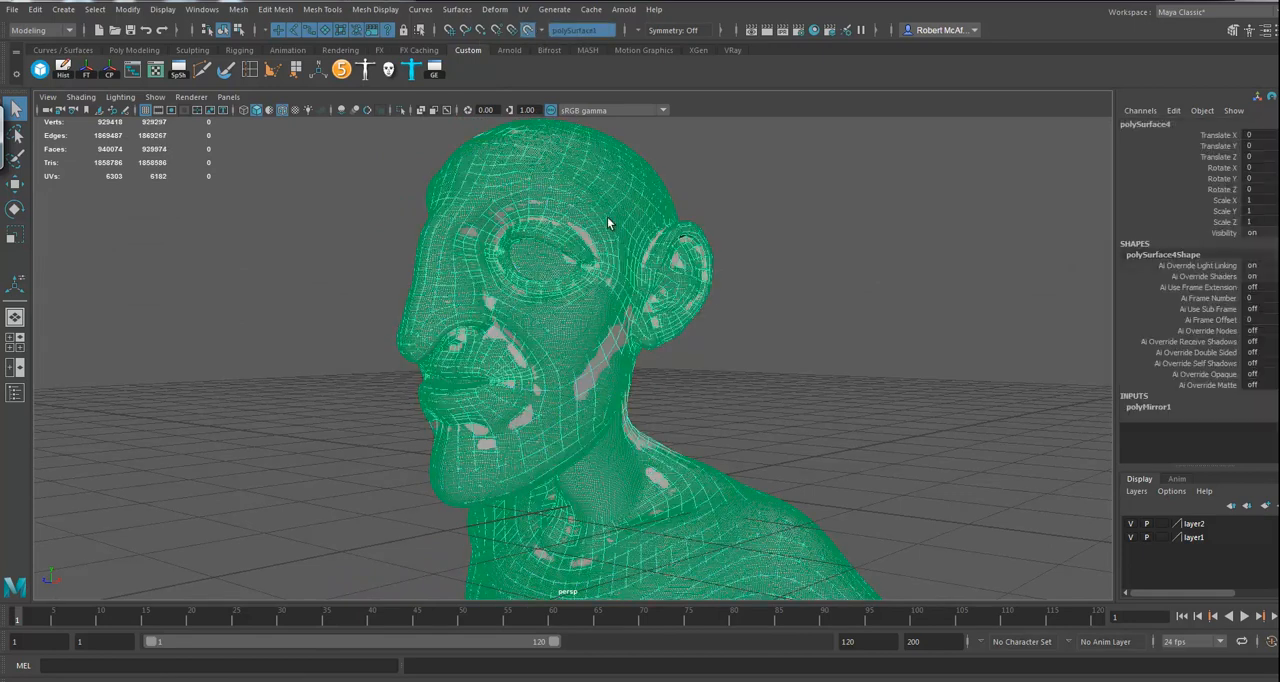
{"action": "right_click_drag", "start_coordinate": [737, 362], "coordinate": [817, 383], "text": "alt"}
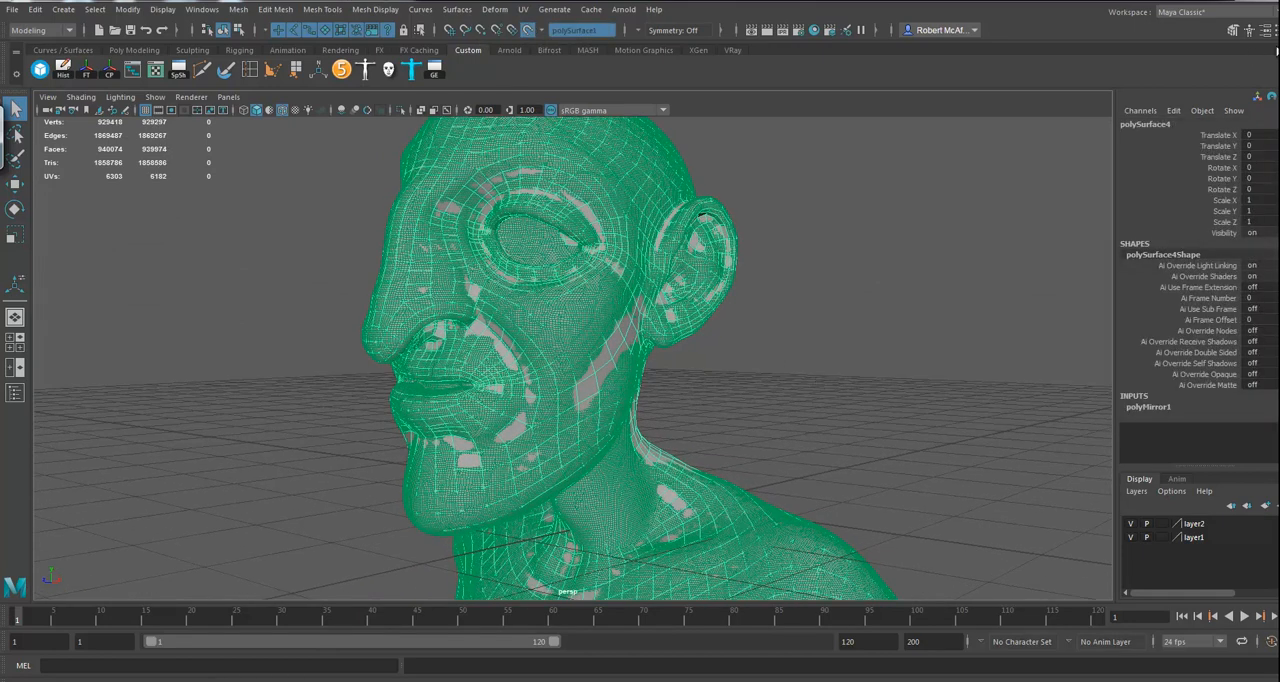
Step: Activate Quad Draw on the mirrored body and set the symmetry to World X
{"action": "left_click", "coordinate": [1233, 30]}
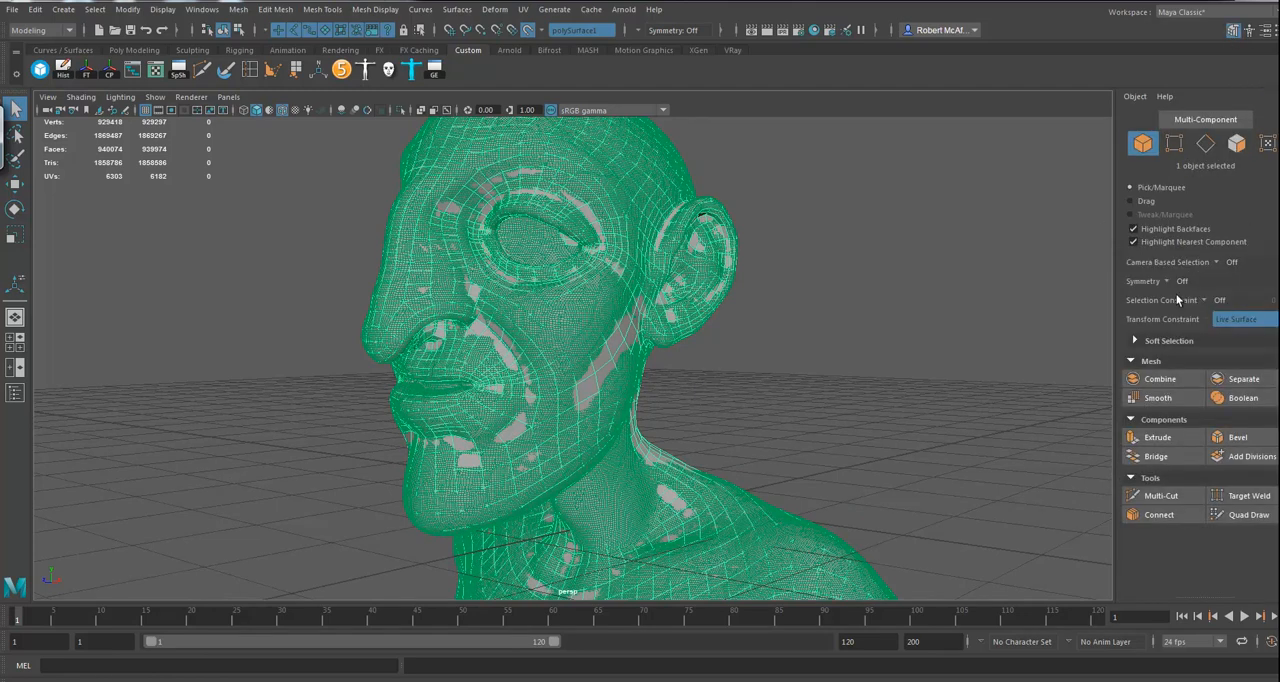
{"action": "left_click_drag", "start_coordinate": [782, 328], "coordinate": [950, 445], "text": "alt"}
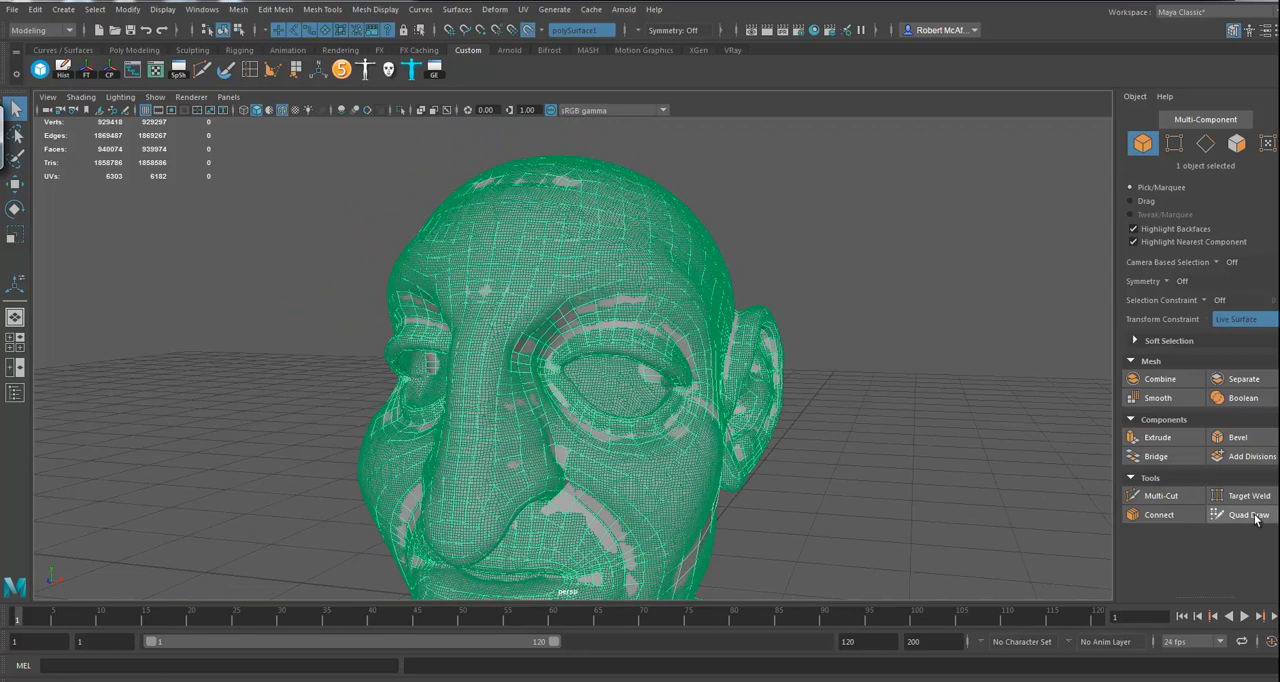
{"action": "left_click_drag", "start_coordinate": [874, 431], "coordinate": [822, 411], "text": "alt"}
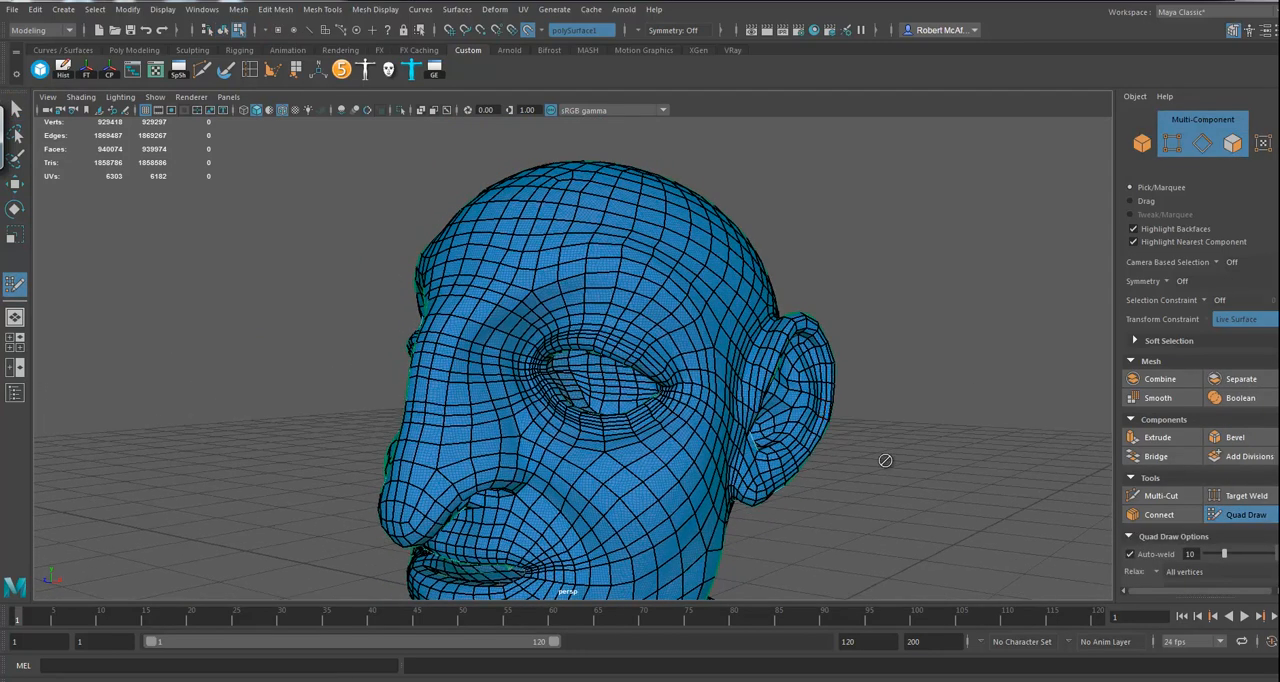
{"action": "left_click_drag", "start_coordinate": [897, 463], "coordinate": [857, 458], "text": "alt"}
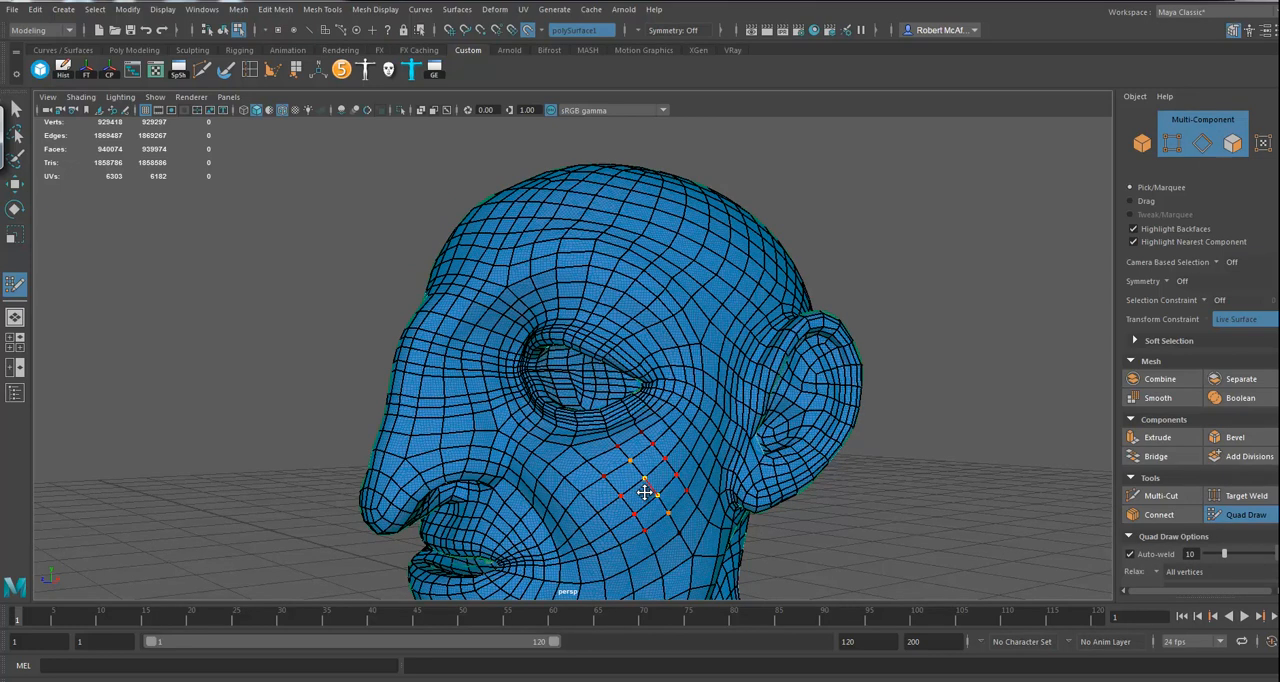
{"action": "left_click", "coordinate": [650, 33]}
{"action": "left_click", "coordinate": [668, 92]}
{"action": "mouse_move", "coordinate": [857, 289]}
{"action": "left_mouse_down", "text": "alt"}
{"action": "mouse_move", "coordinate": [897, 306]}
{"action": "mouse_move", "coordinate": [863, 363]}
{"action": "mouse_move", "coordinate": [869, 270]}
{"action": "mouse_move", "coordinate": [840, 282]}
{"action": "left_mouse_up", "text": "alt"}
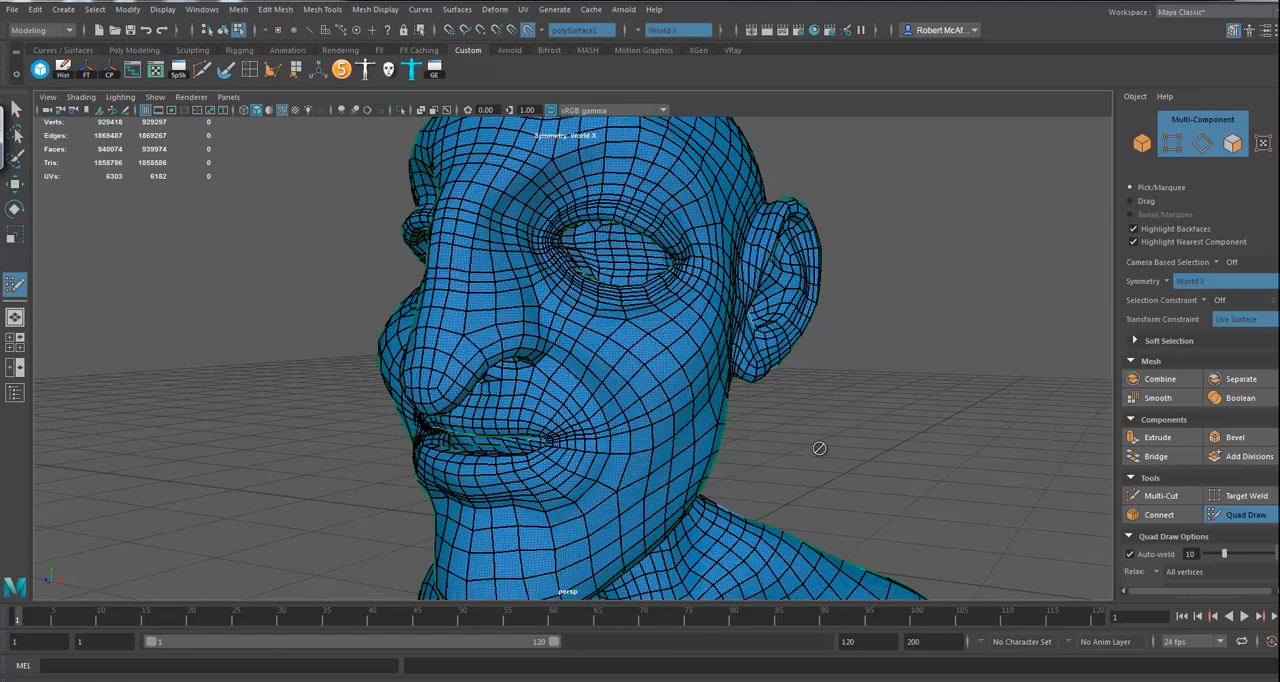
Step: Examine the mirrored mesh's topology against the live surface around the face, ear and cranium, and over the full body
{"action": "left_click_drag", "start_coordinate": [790, 466], "coordinate": [737, 424], "text": "alt"}
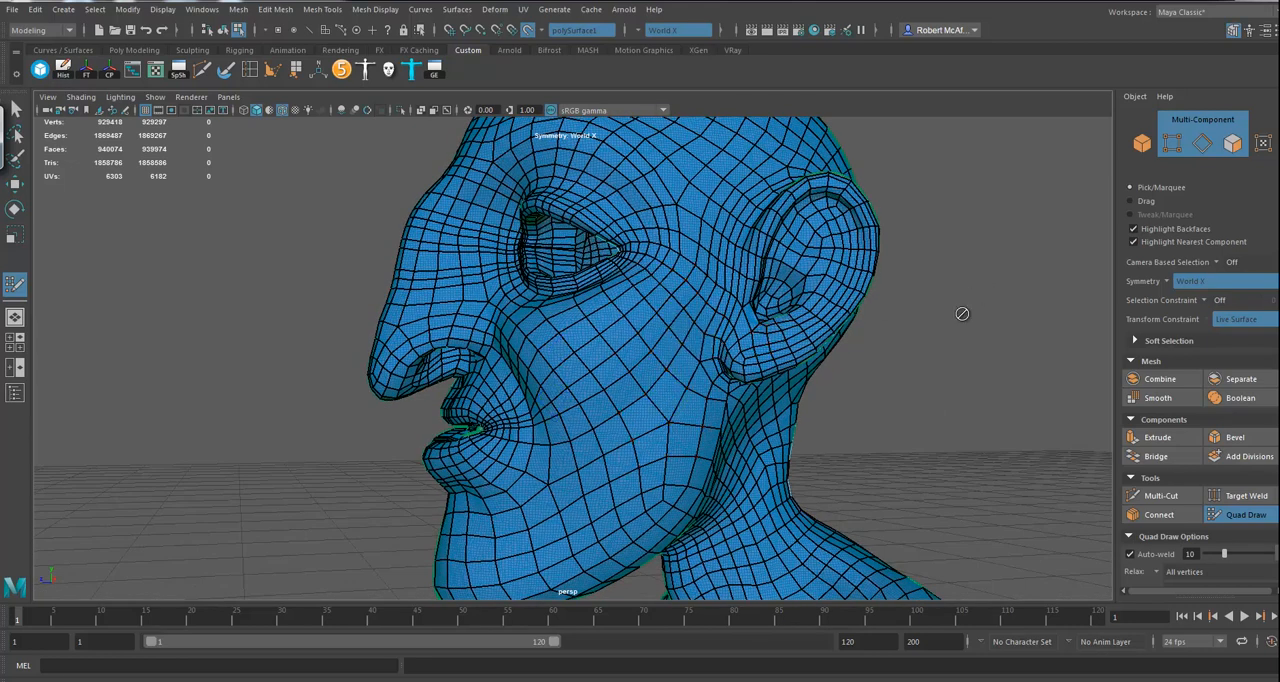
{"action": "left_click_drag", "start_coordinate": [883, 365], "coordinate": [874, 417], "text": "alt"}
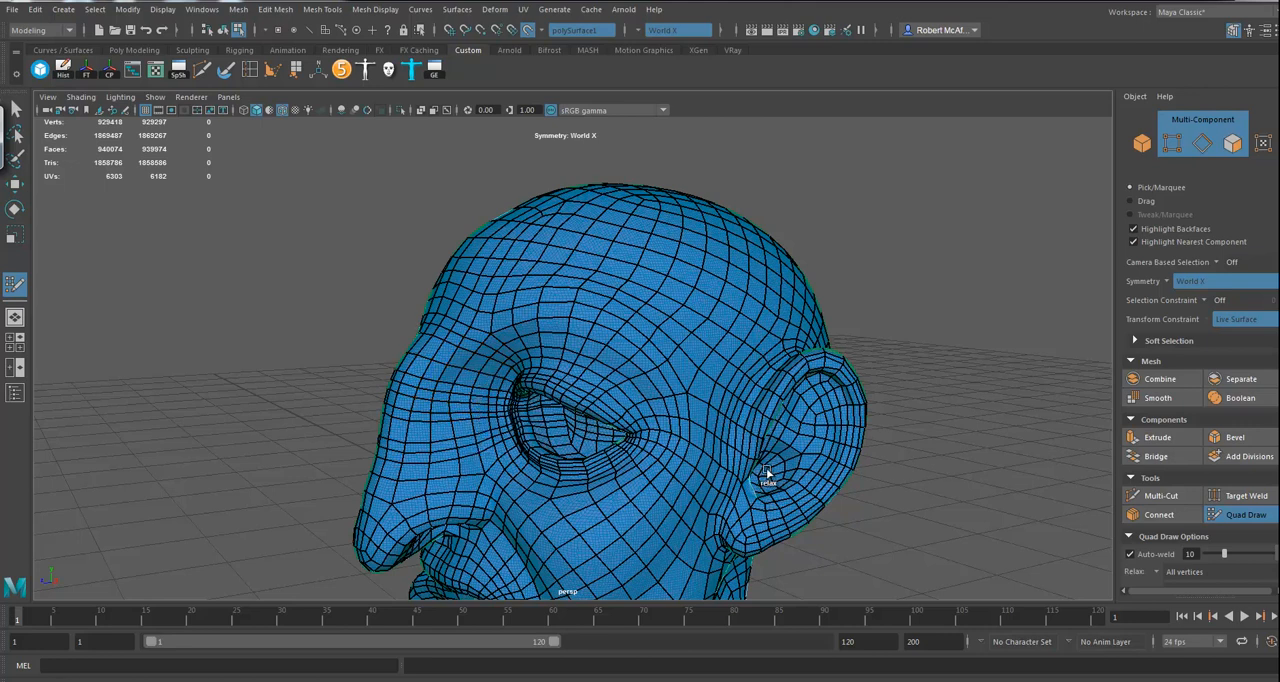
{"action": "left_click_drag", "start_coordinate": [985, 390], "coordinate": [885, 355], "text": "alt"}
{"action": "right_click_drag", "start_coordinate": [885, 355], "coordinate": [230, 345], "text": "alt"}
{"action": "middle_click_drag", "start_coordinate": [726, 377], "coordinate": [730, 277], "text": "alt"}
{"action": "right_click_drag", "start_coordinate": [730, 277], "coordinate": [817, 303], "text": "alt"}
{"action": "left_click_drag", "start_coordinate": [817, 303], "coordinate": [763, 253], "text": "alt"}
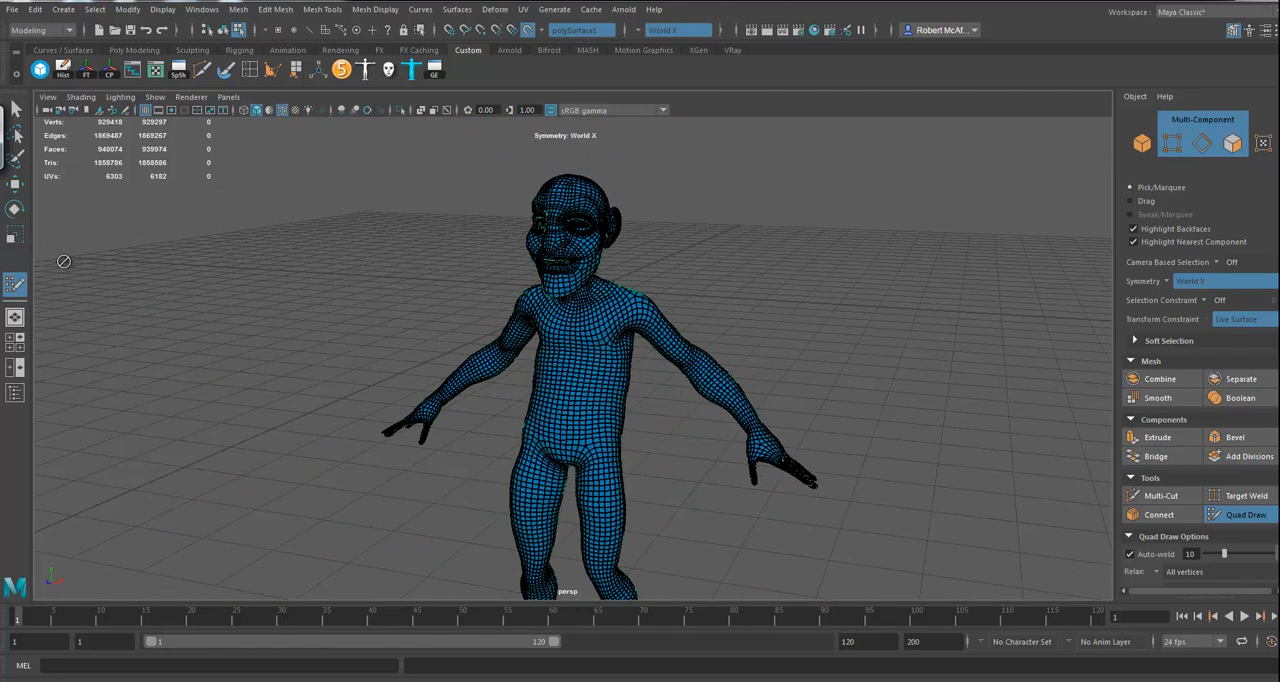
Step: Leave Quad Draw for the Move tool, turn off the live surface and select the mirrored body as an object
{"action": "left_click", "coordinate": [15, 184]}
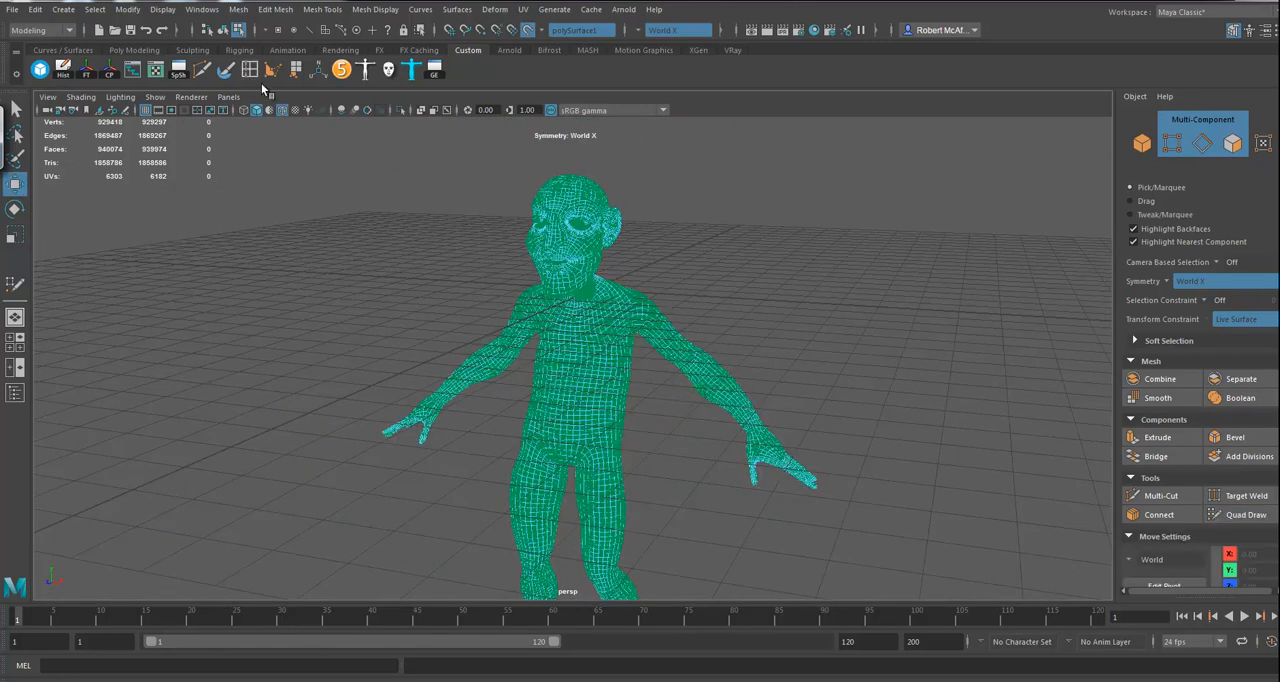
{"action": "left_click", "coordinate": [527, 29]}
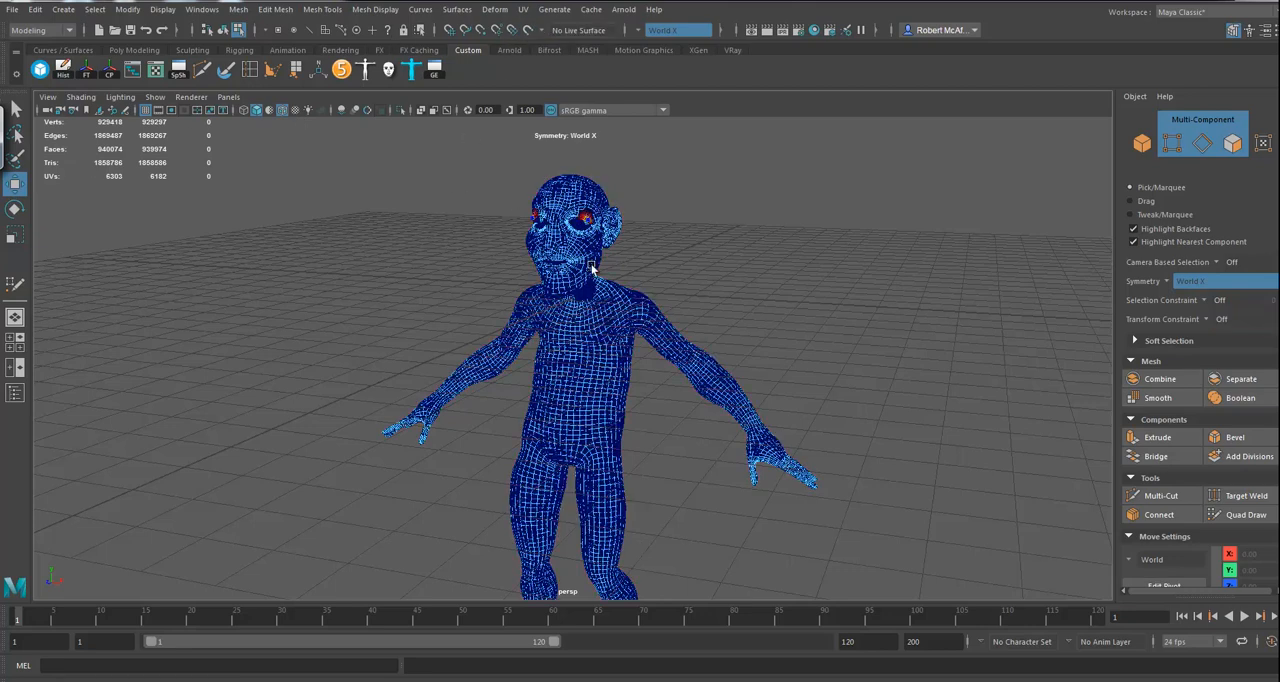
{"action": "mouse_move", "coordinate": [578, 208]}
{"action": "right_mouse_down"}
{"action": "mouse_move", "coordinate": [640, 192]}
{"action": "mouse_move", "coordinate": [592, 222]}
{"action": "right_mouse_up"}
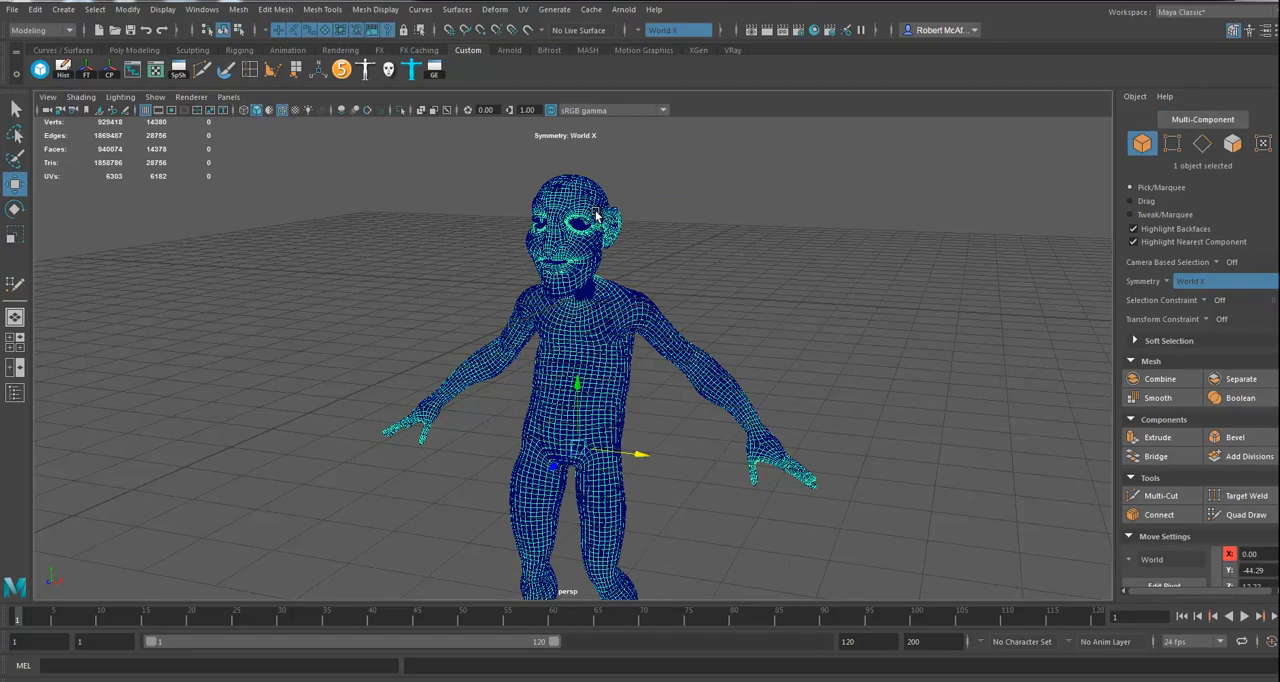
{"action": "left_click_drag", "start_coordinate": [855, 418], "coordinate": [705, 240], "text": "alt"}
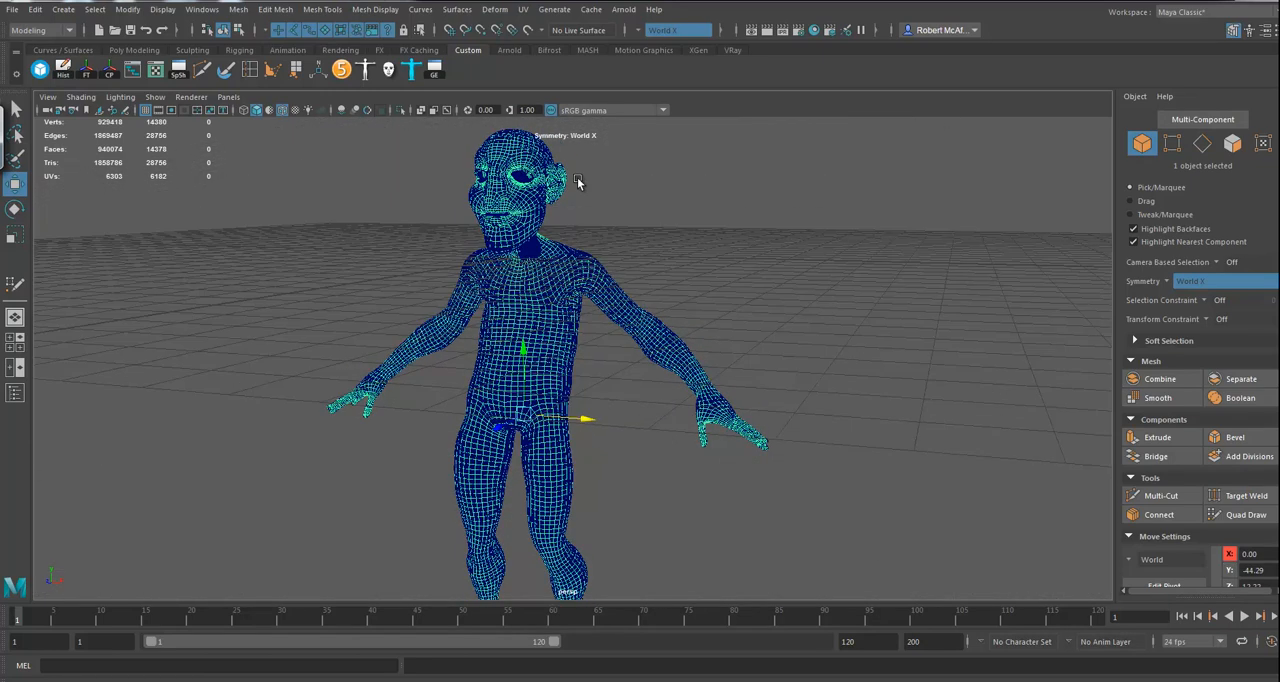